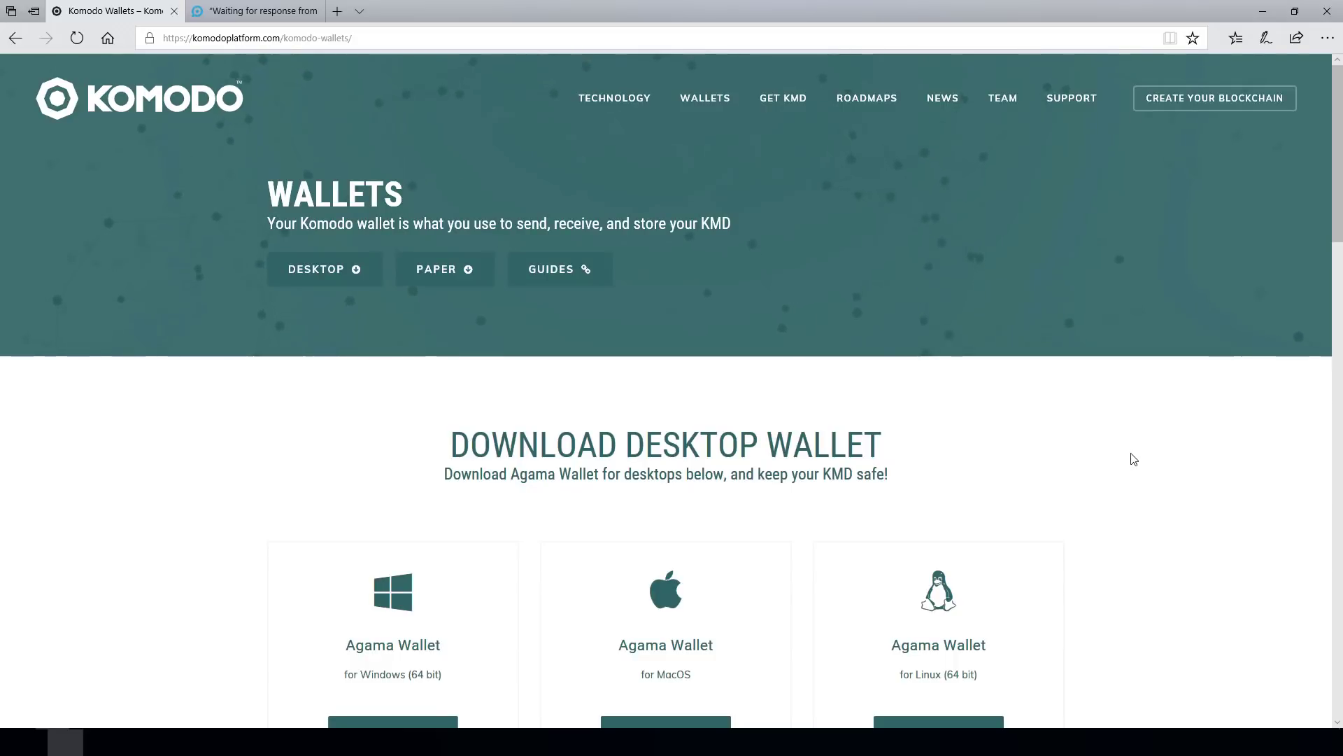
- Inspect the page's full address, highlighting its /komodo-wallets/ part
scroll(1139, 463, "down", 2)
scroll(1139, 463, "up", 2)
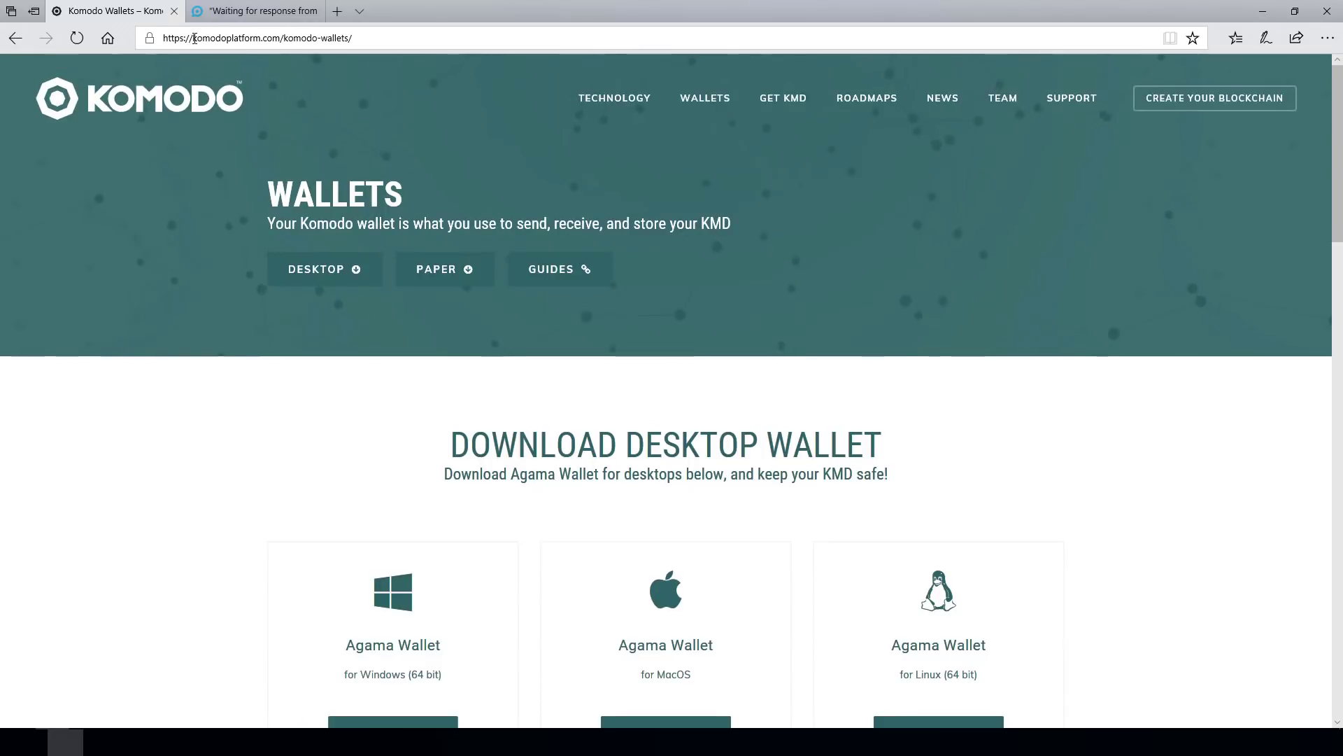
left_click(168, 39)
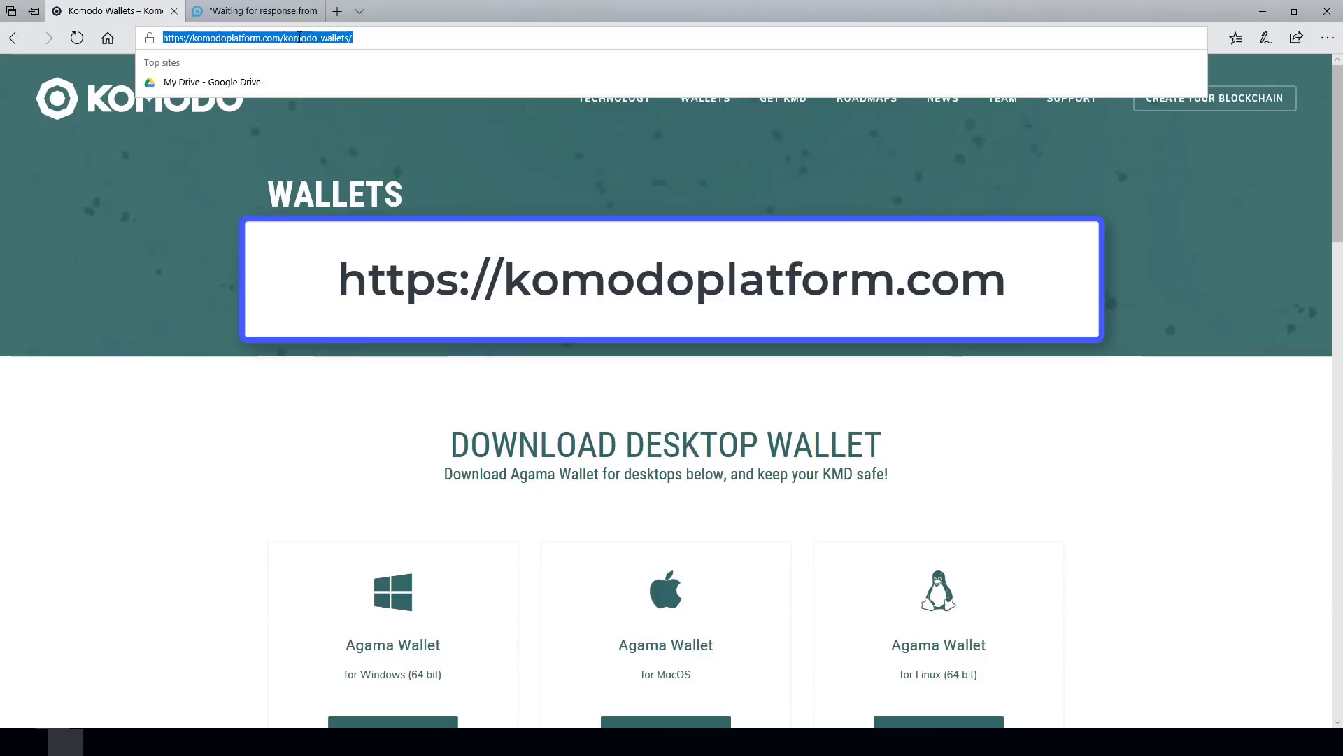
left_click(281, 572)
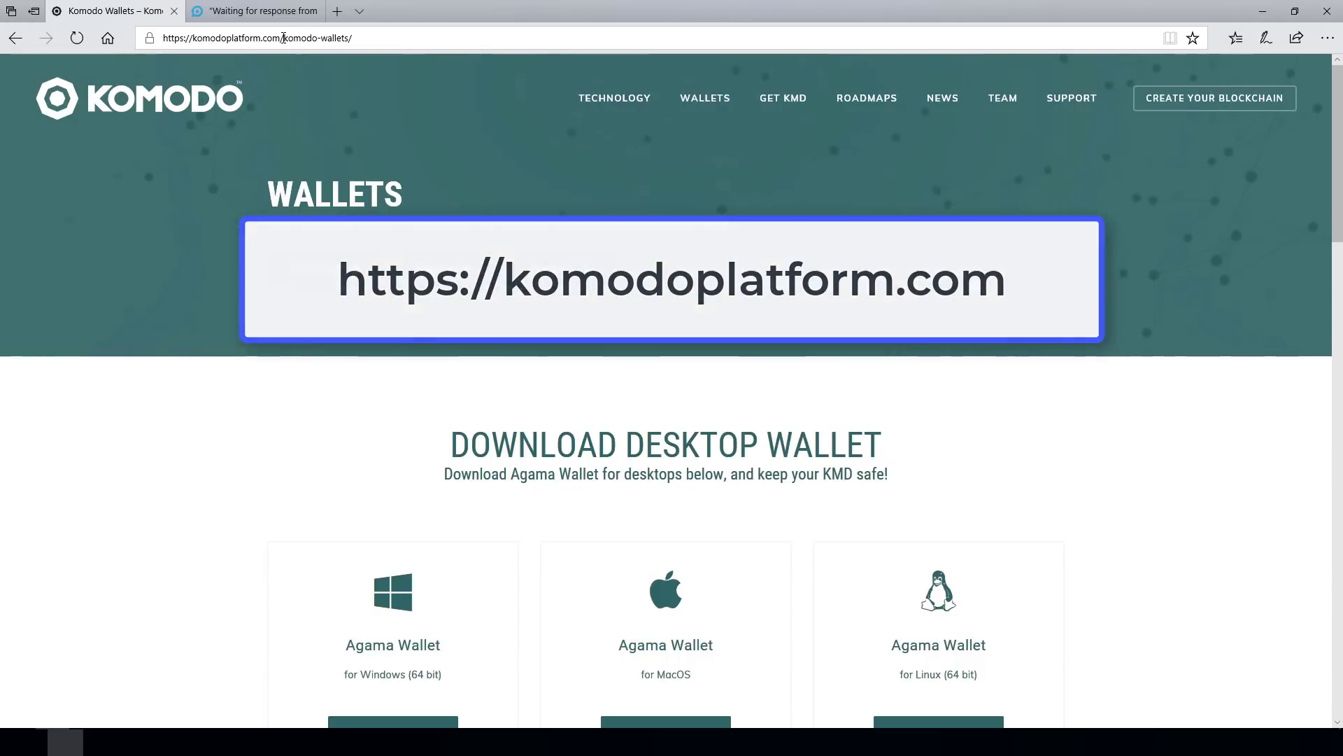
left_click_drag(283, 38, 360, 34)
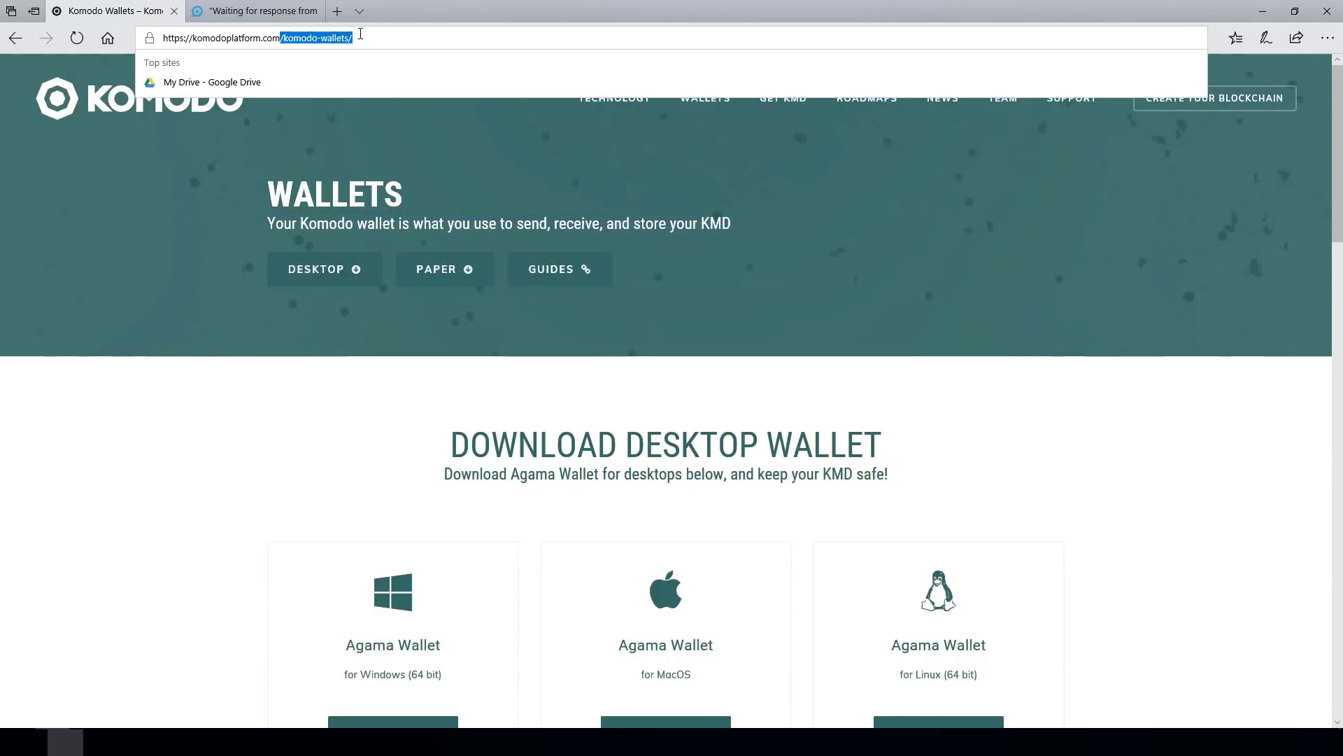
left_click(131, 615)
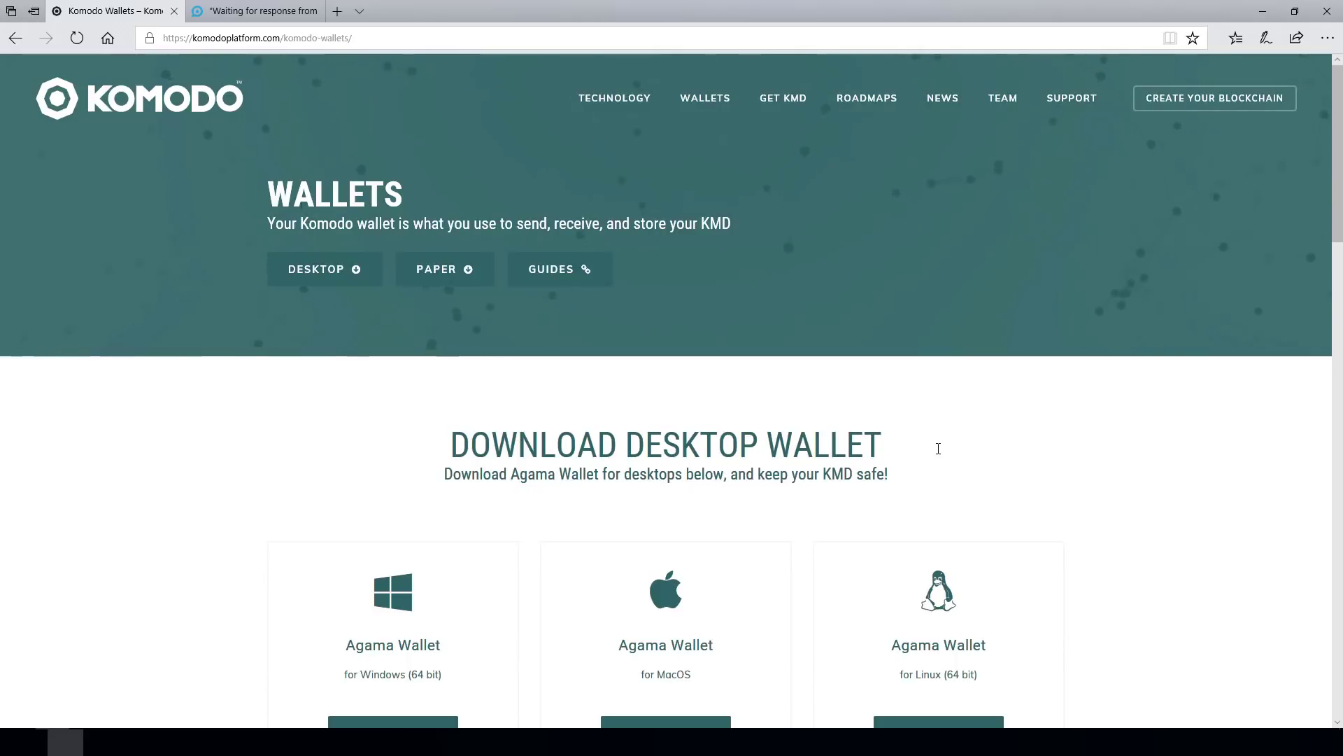
- Download the Windows Agama Wallet installer zip (76.2 MB) to Downloads and open it
scroll(968, 384, "down", 3)
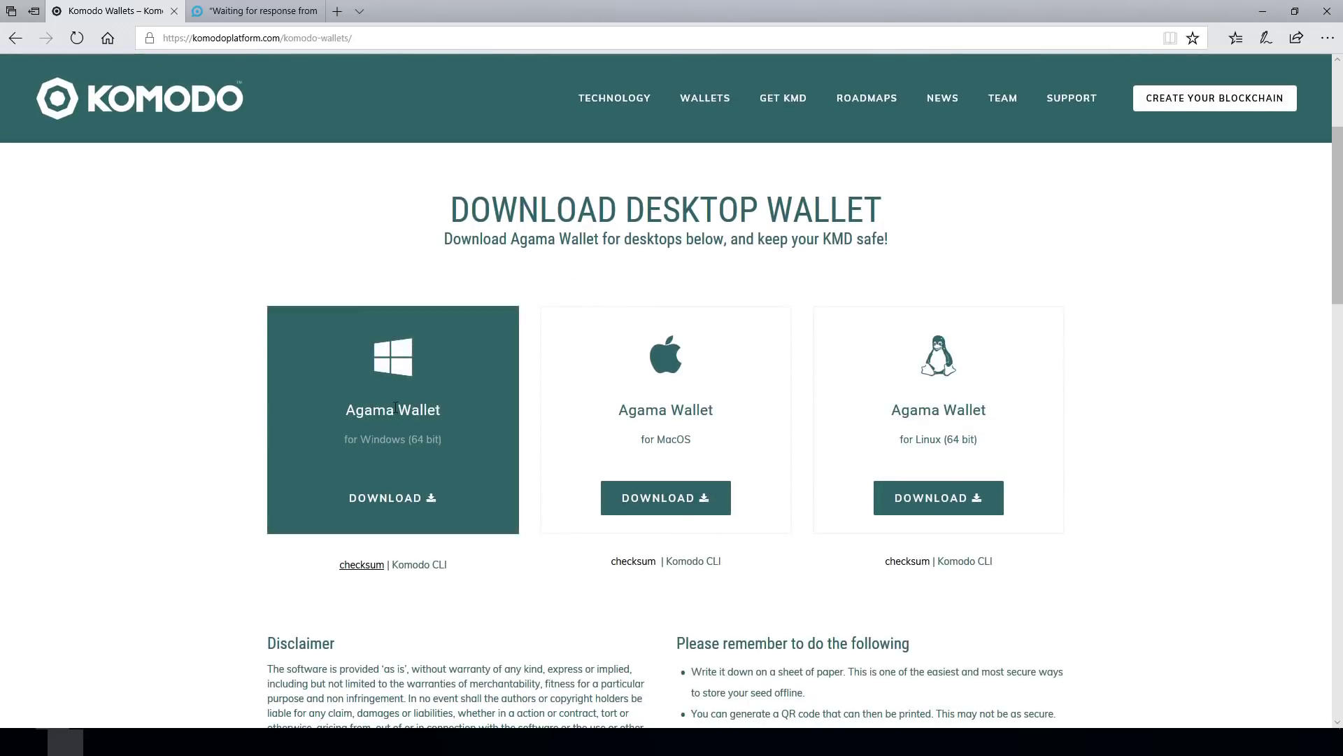
left_click(392, 508)
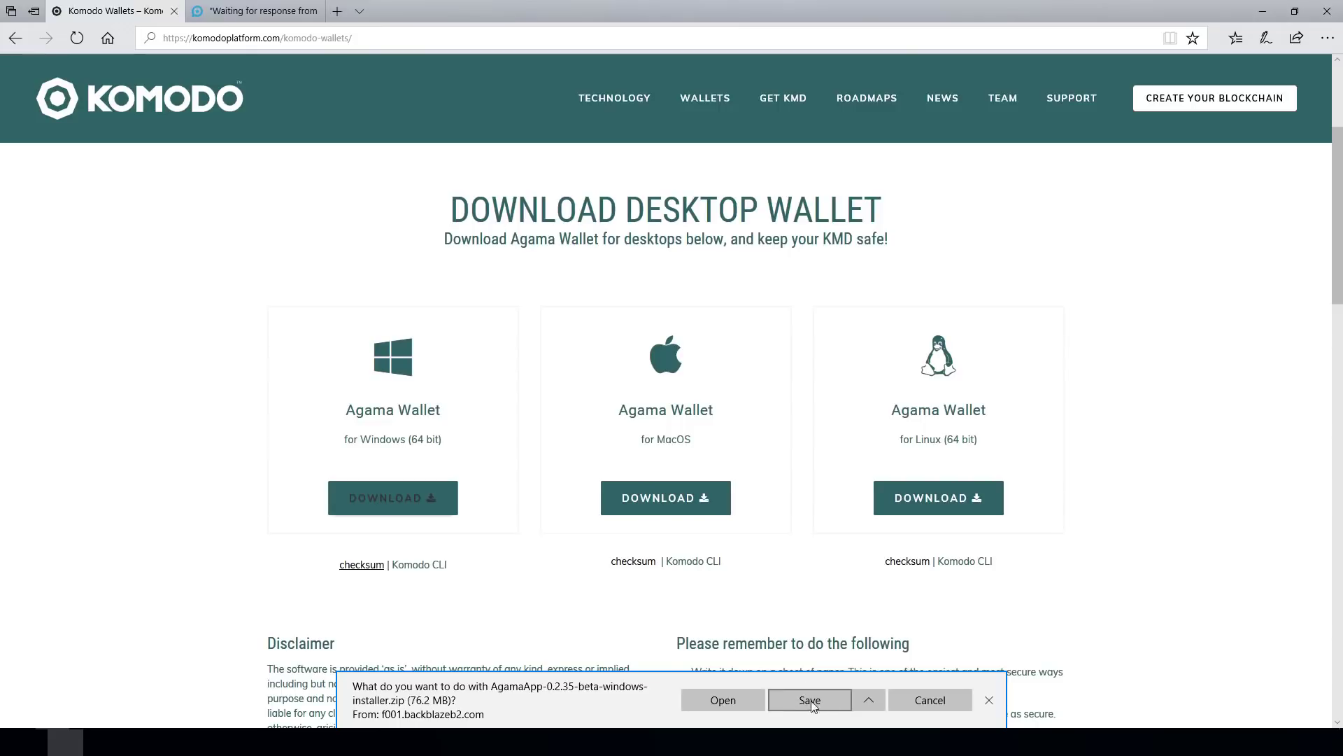
left_click(810, 701)
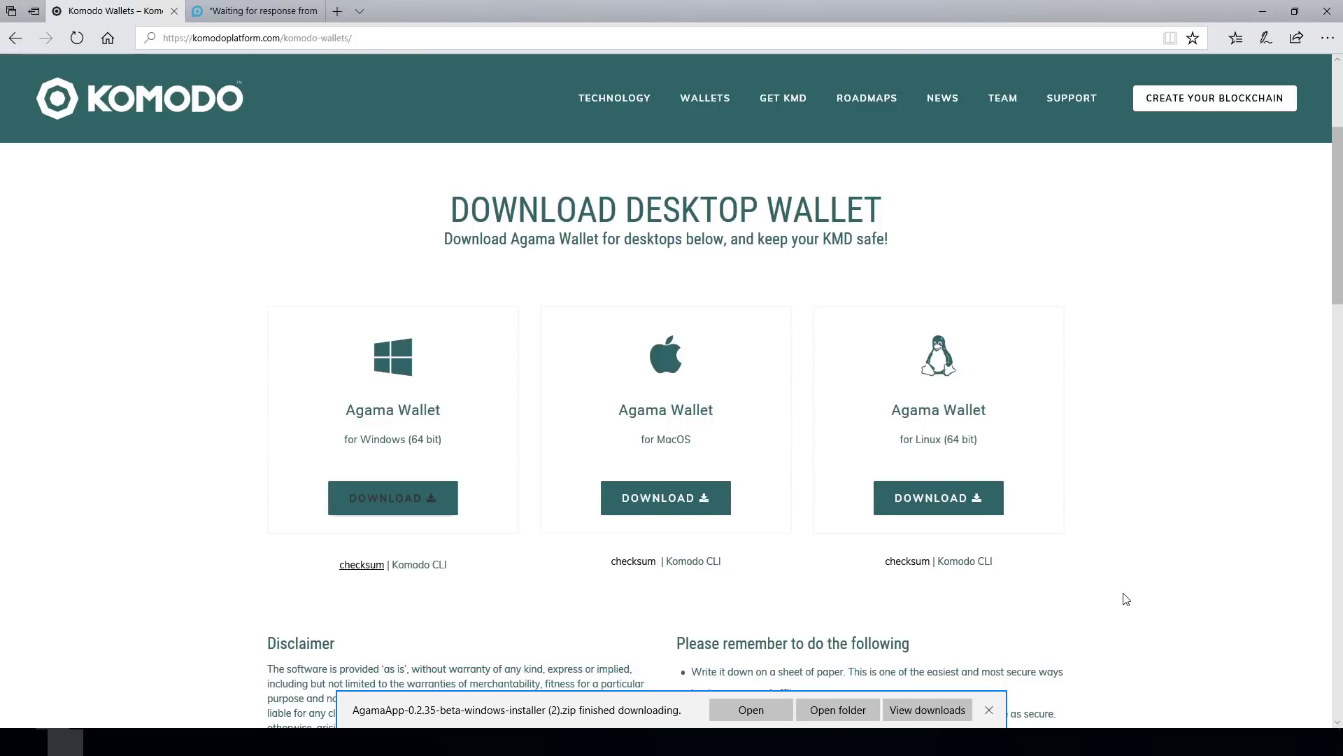
left_click(747, 710)
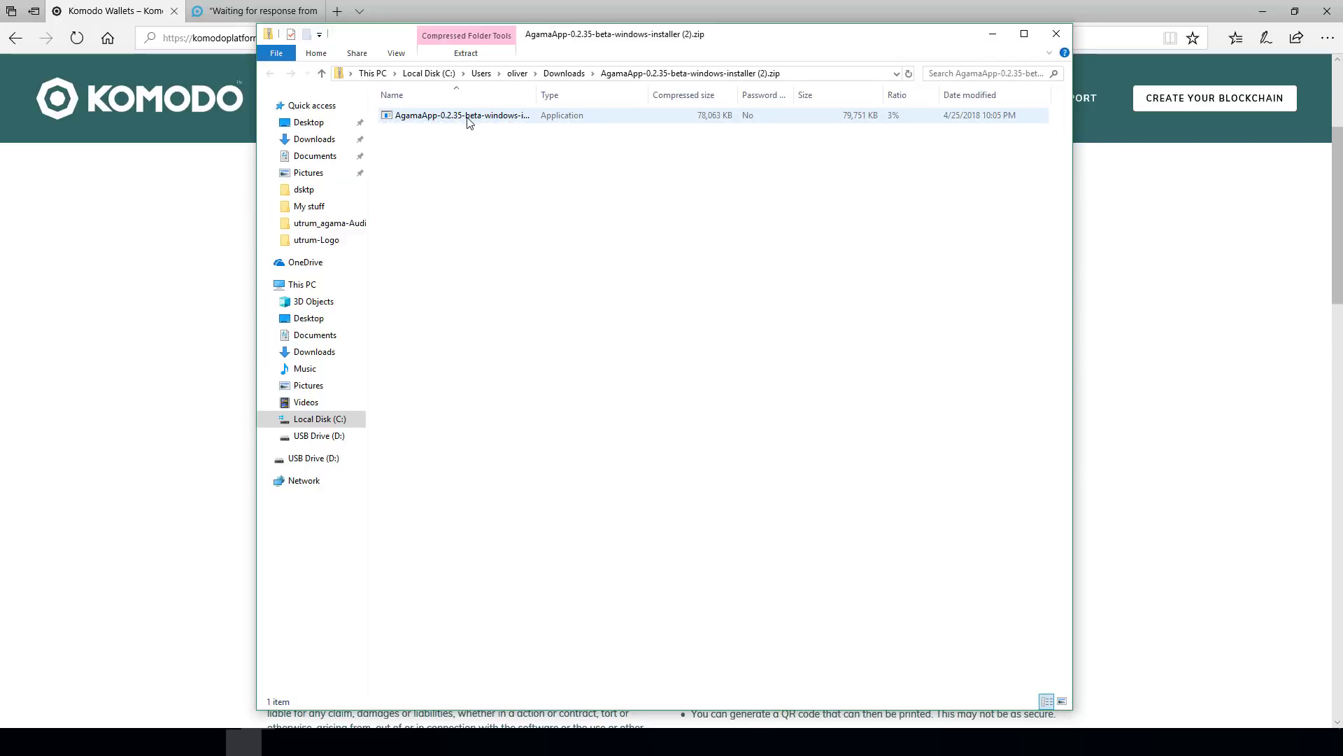
- Run the AgamaApp installer from the zip, getting past the SmartScreen warning with Run anyway
left_click(468, 119)
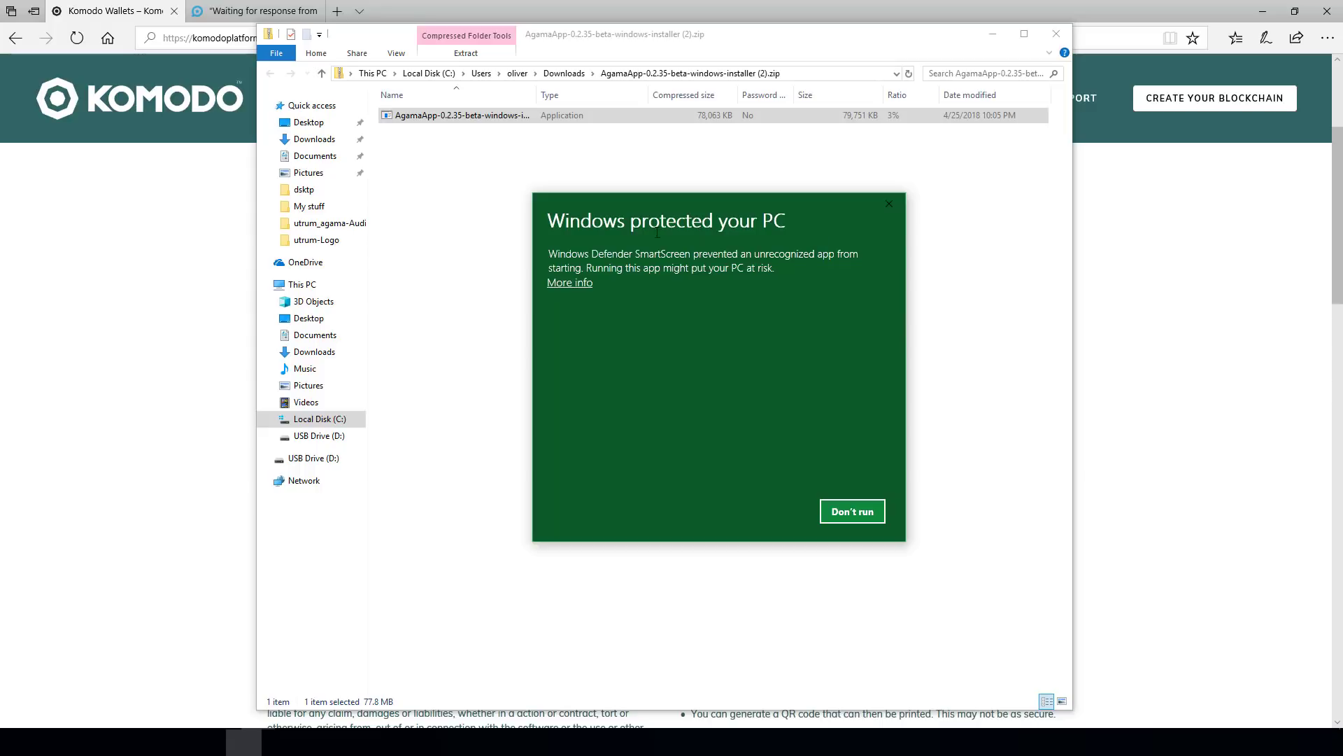
left_click(577, 284)
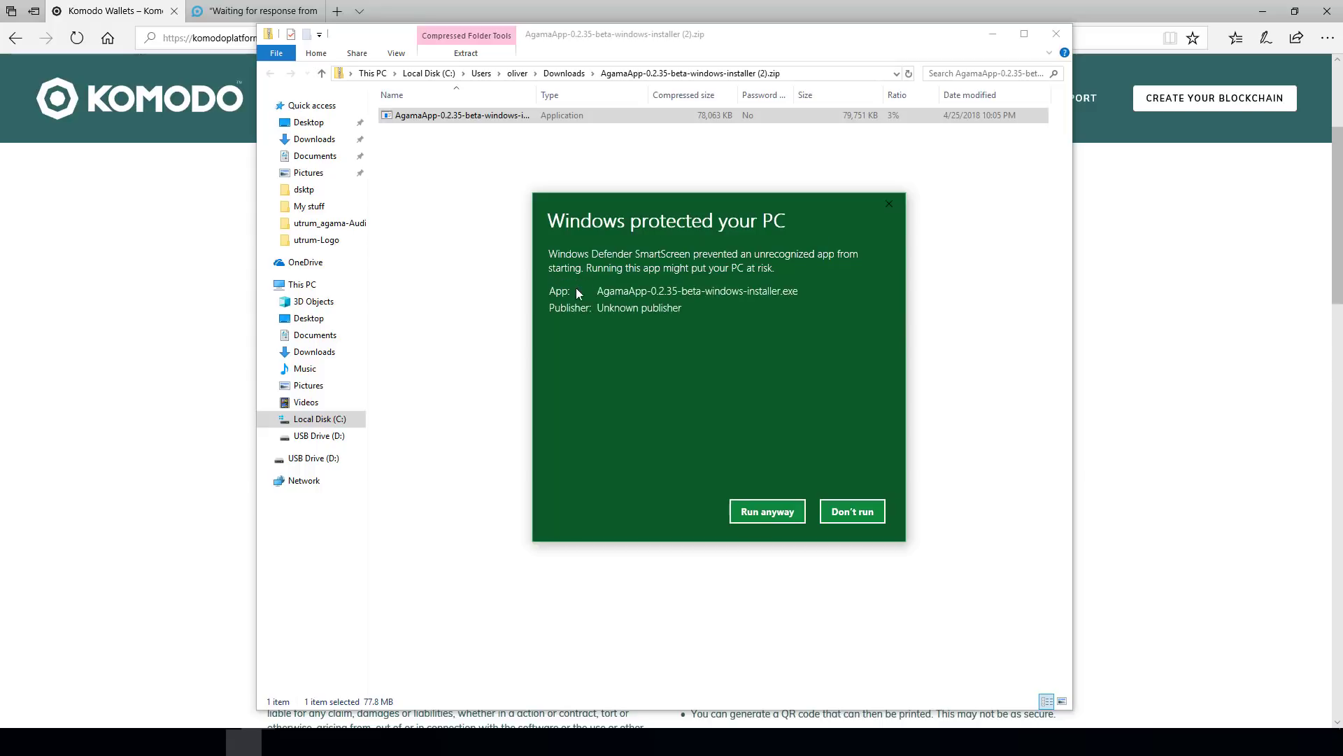
left_click(765, 516)
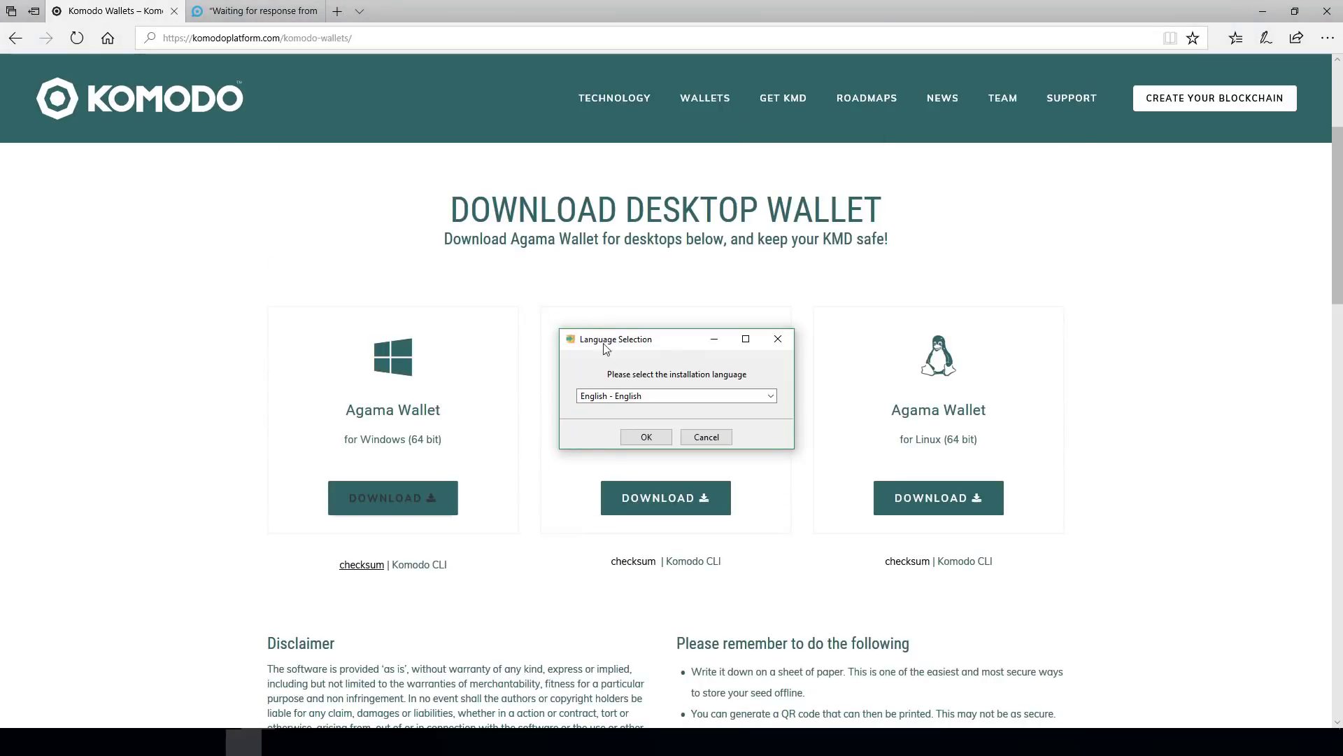
- Install Agama Wallet v0.2.35-beta in English to the default directory and launch it
left_click(1263, 11)
left_click(645, 439)
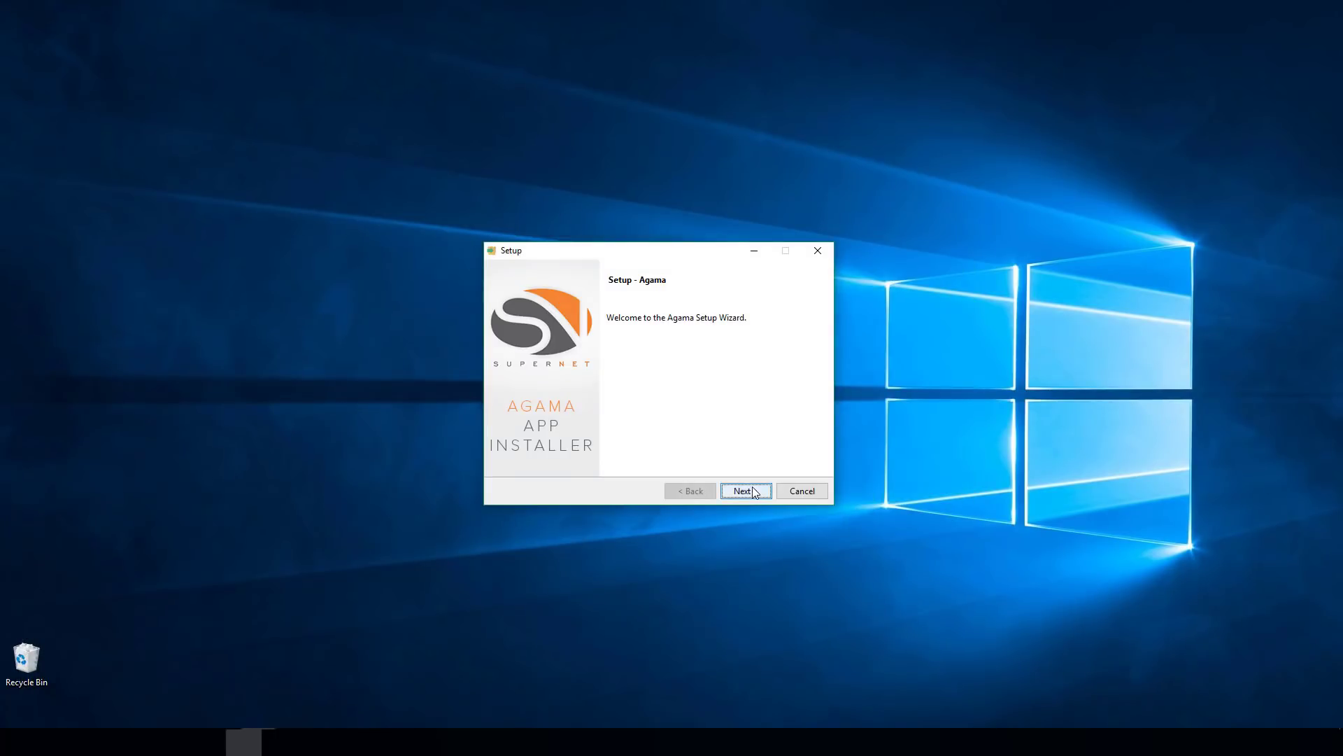
left_click(745, 490)
left_click(607, 443)
left_click(745, 493)
left_click(745, 492)
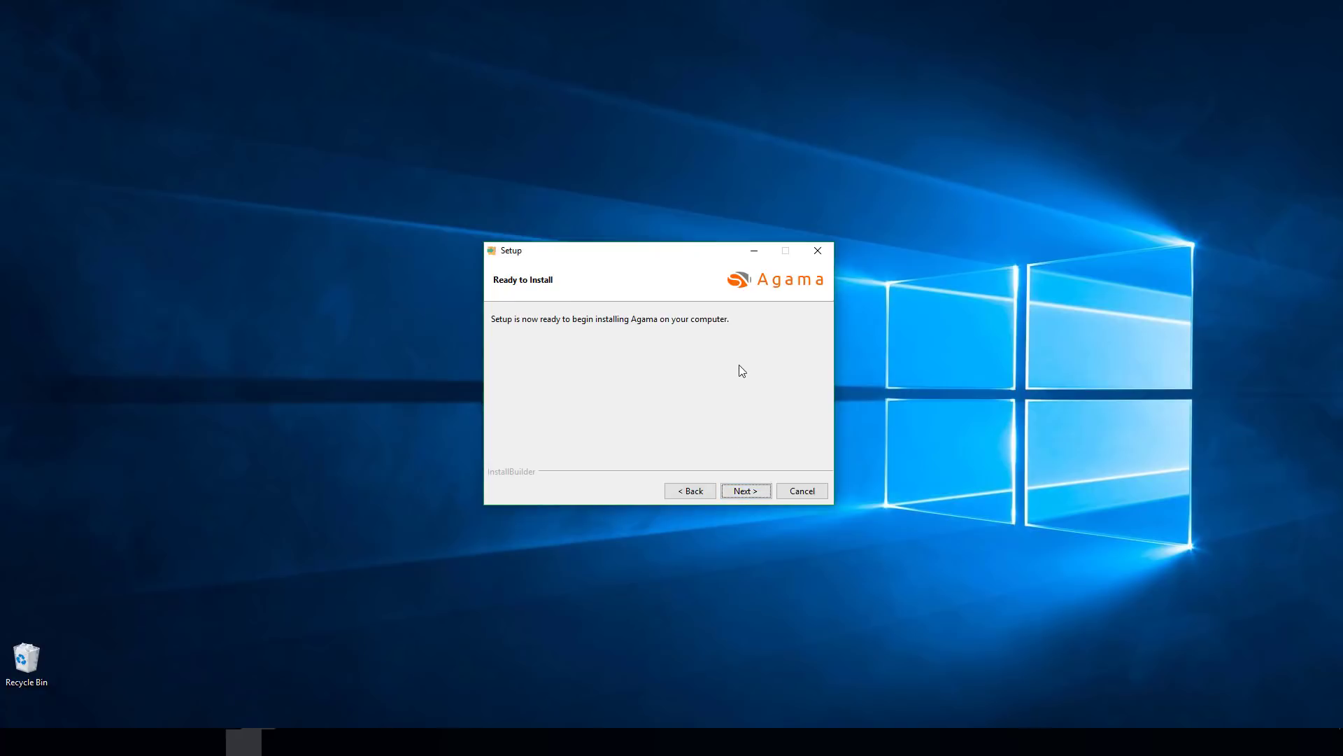
left_click(769, 493)
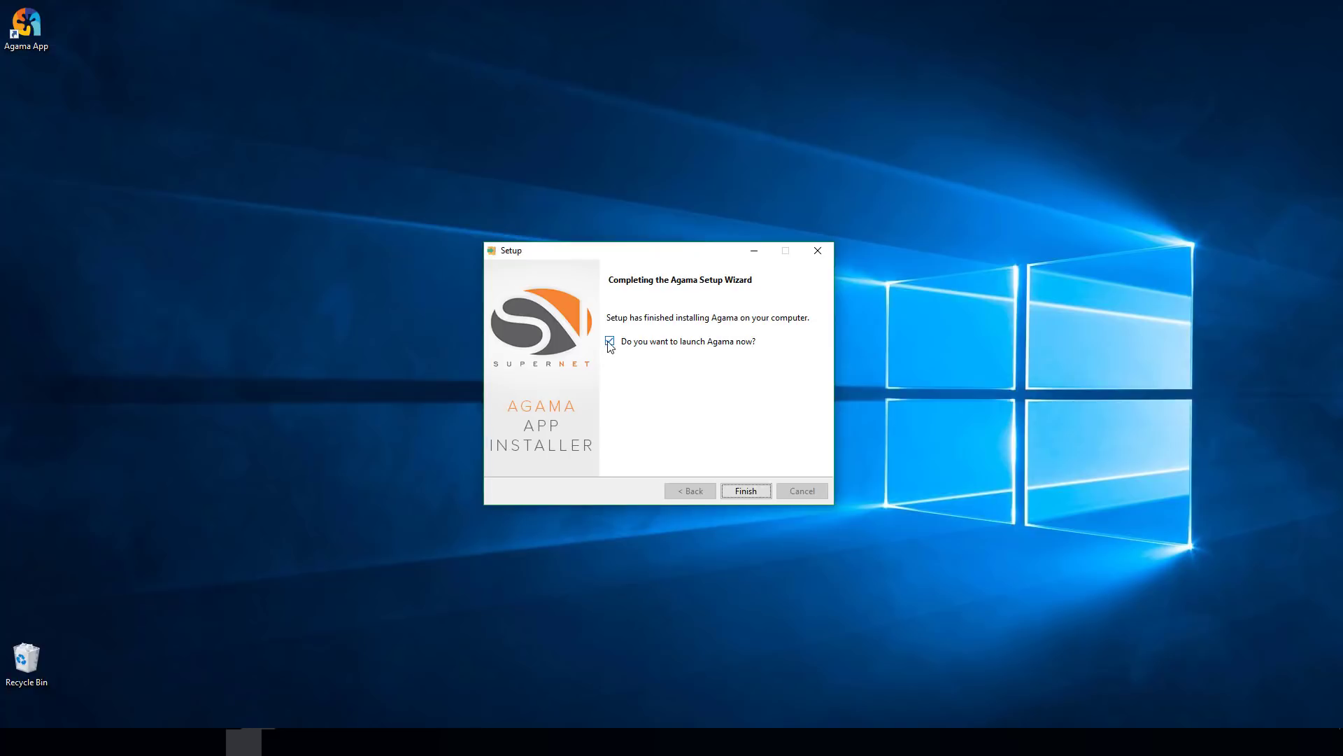
left_click(762, 492)
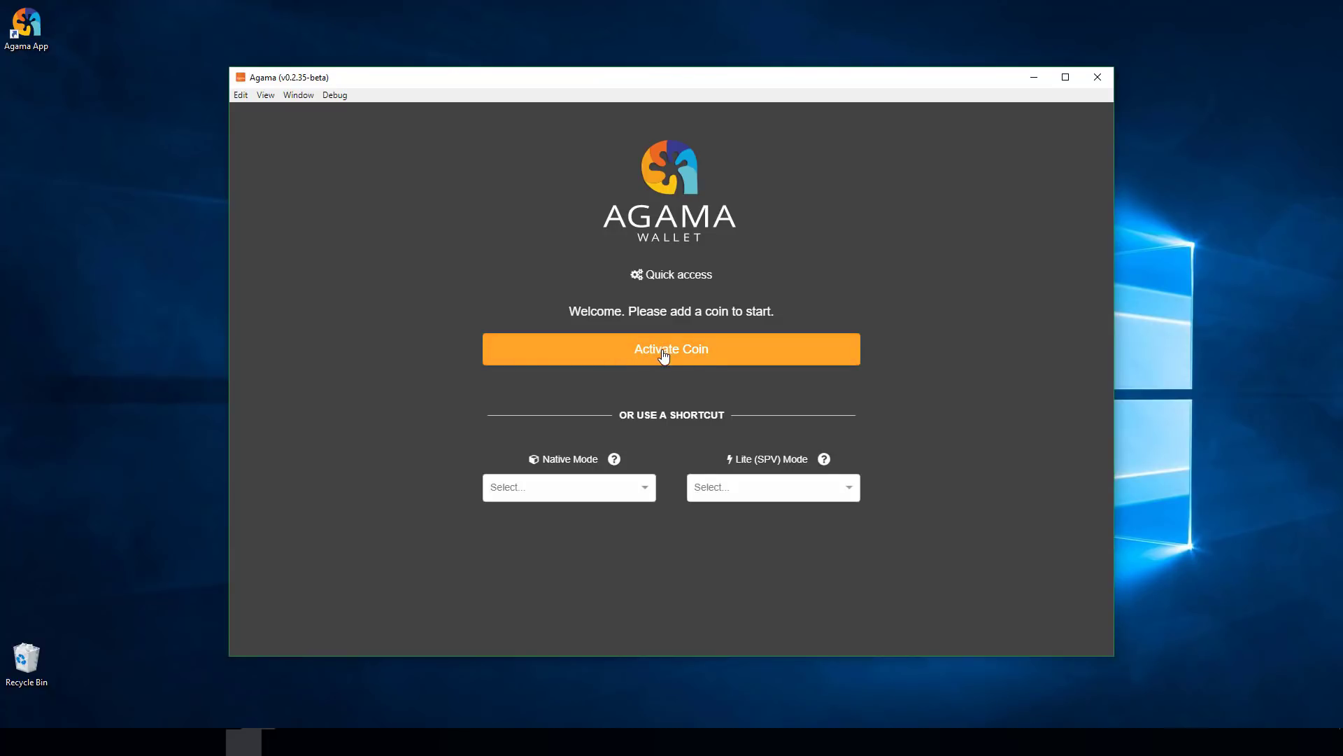
- Search the coin list for 'oot' and activate Utrum (OOT) in Lite (SPV) mode
left_click(694, 358)
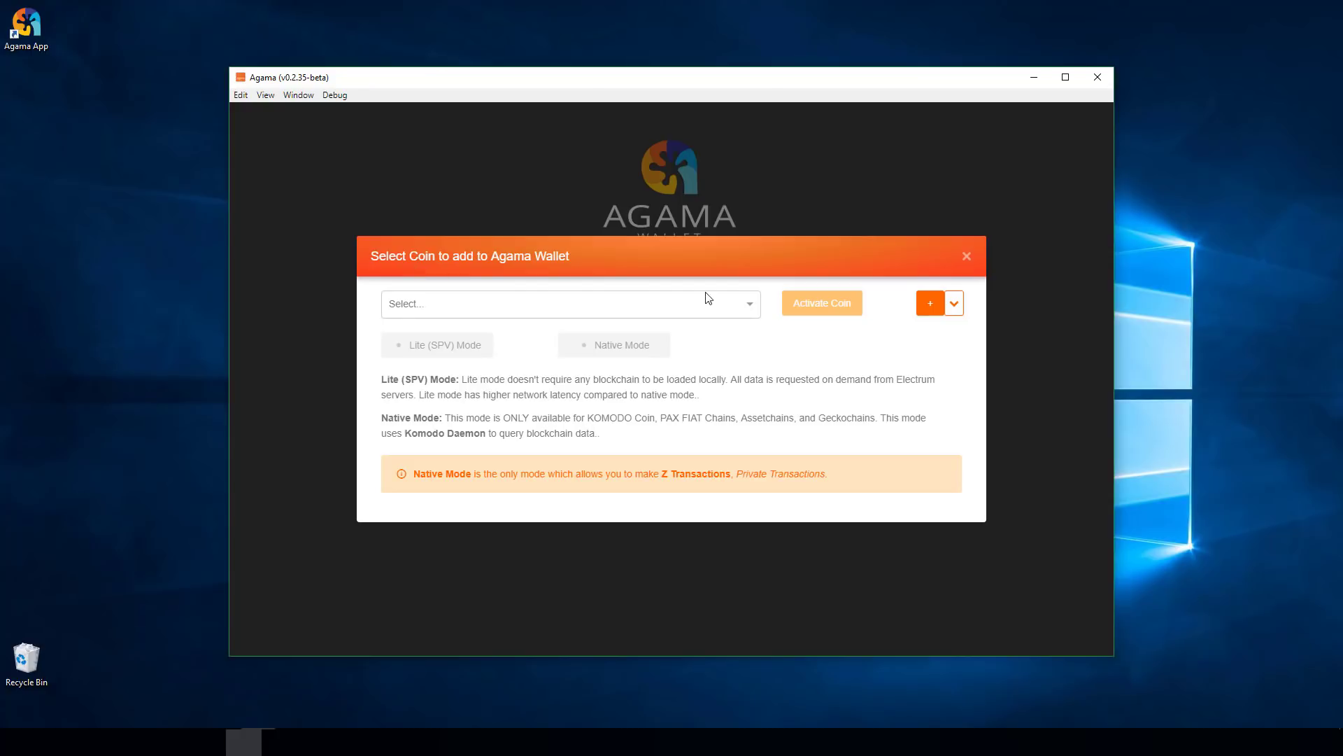
left_click(749, 306)
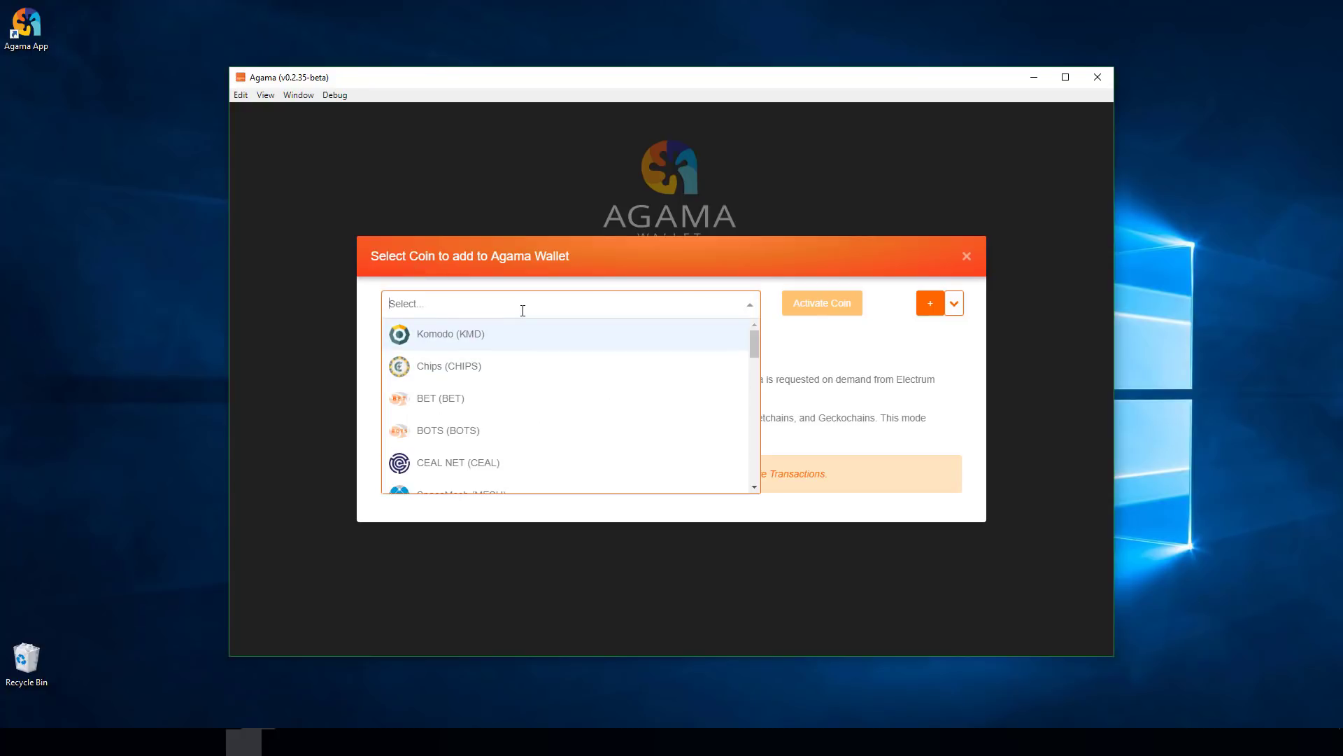
type("oot")
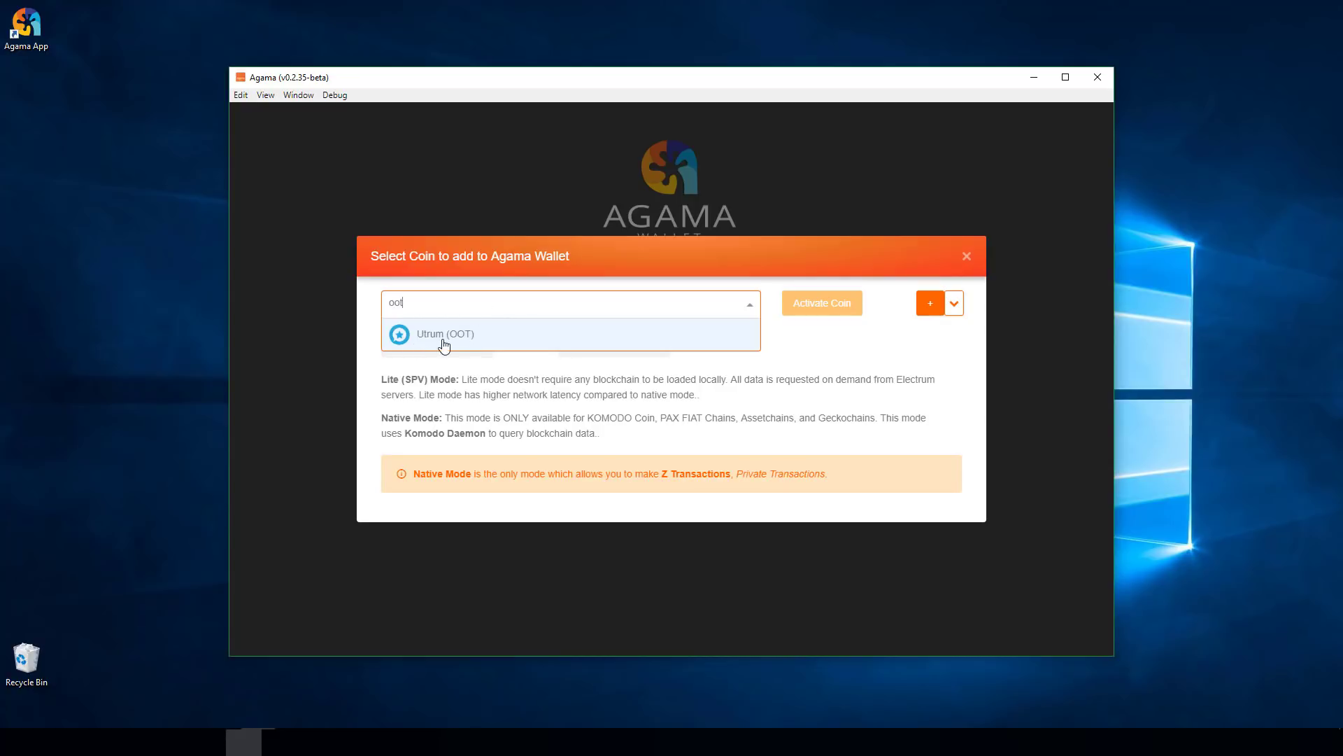
left_click(411, 333)
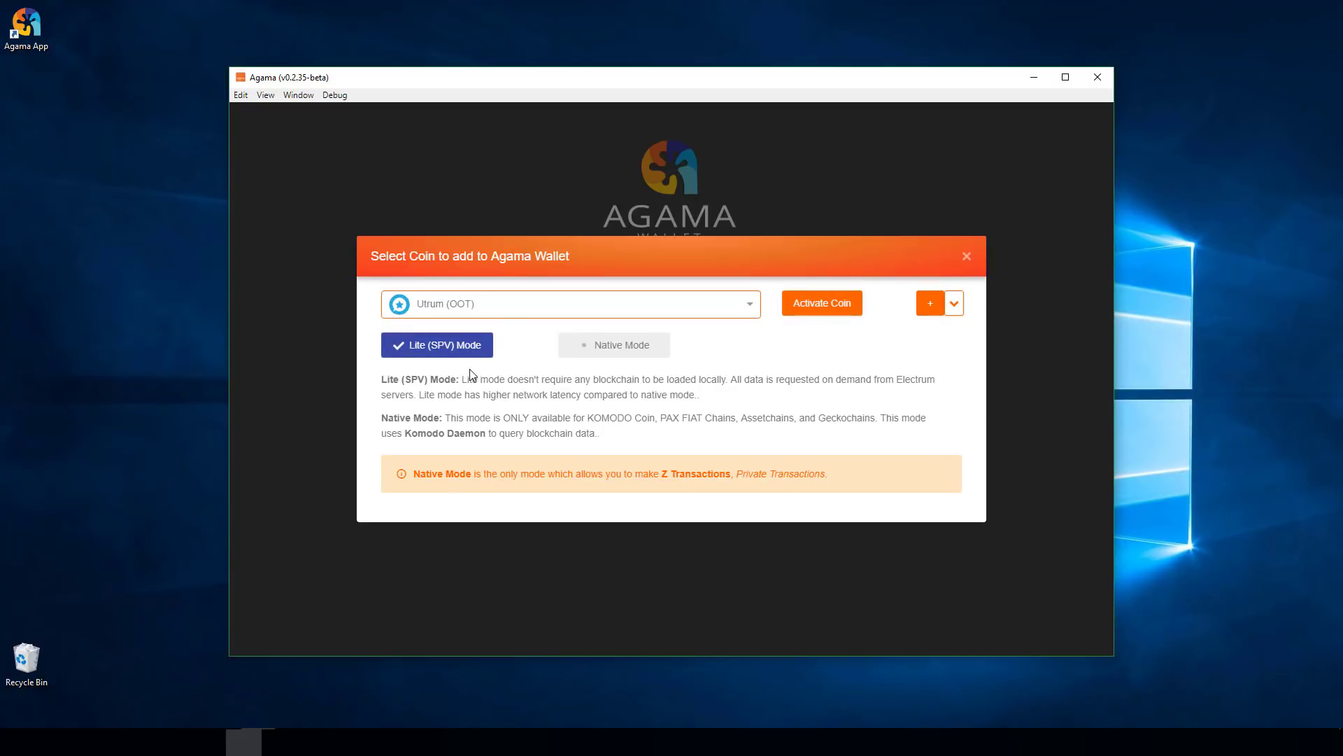
left_click(418, 350)
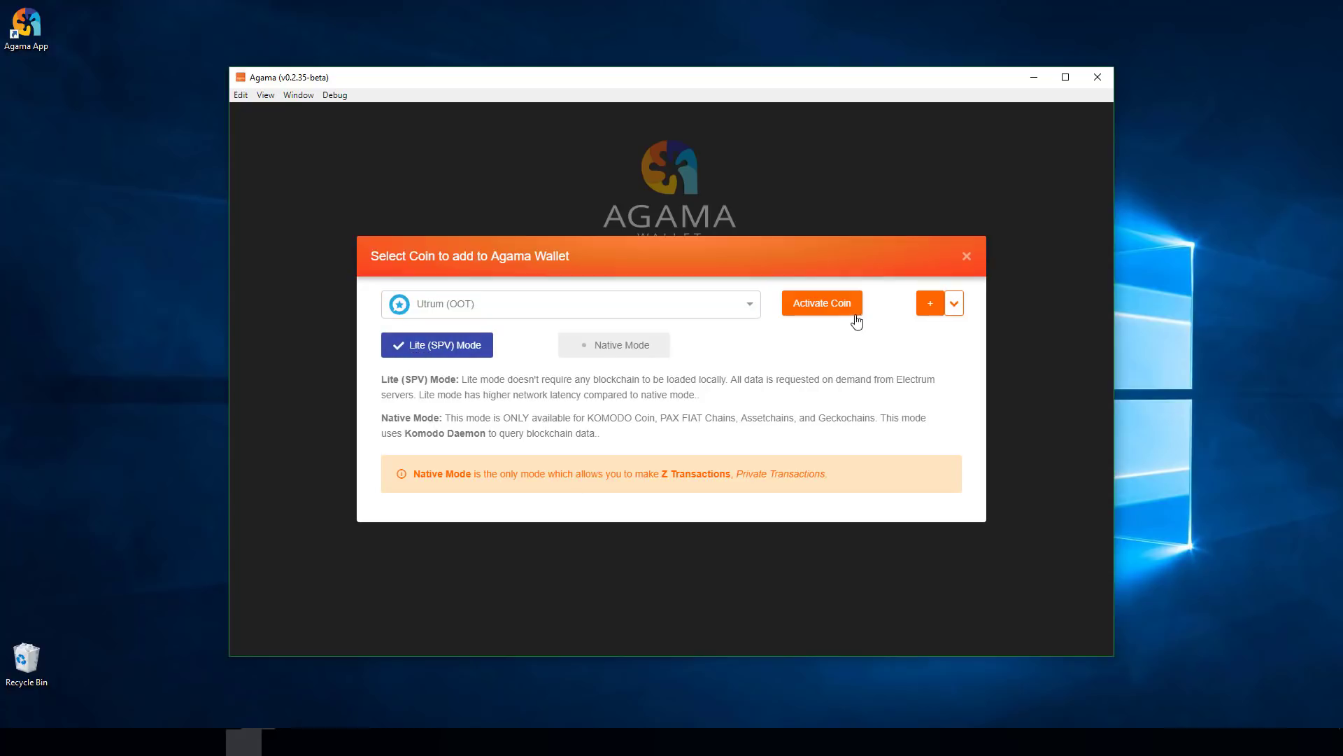
left_click(815, 305)
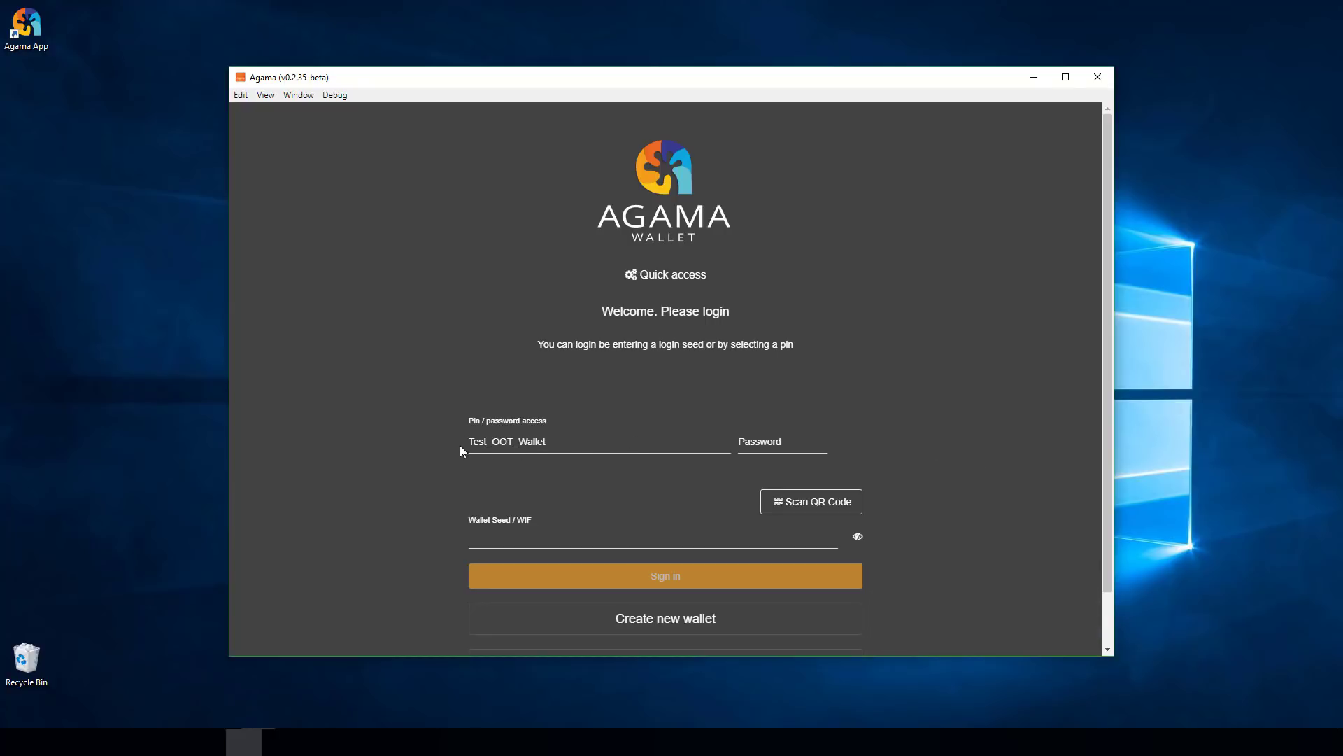
- Clear the chosen pin name and start creating a new wallet
left_click(573, 442)
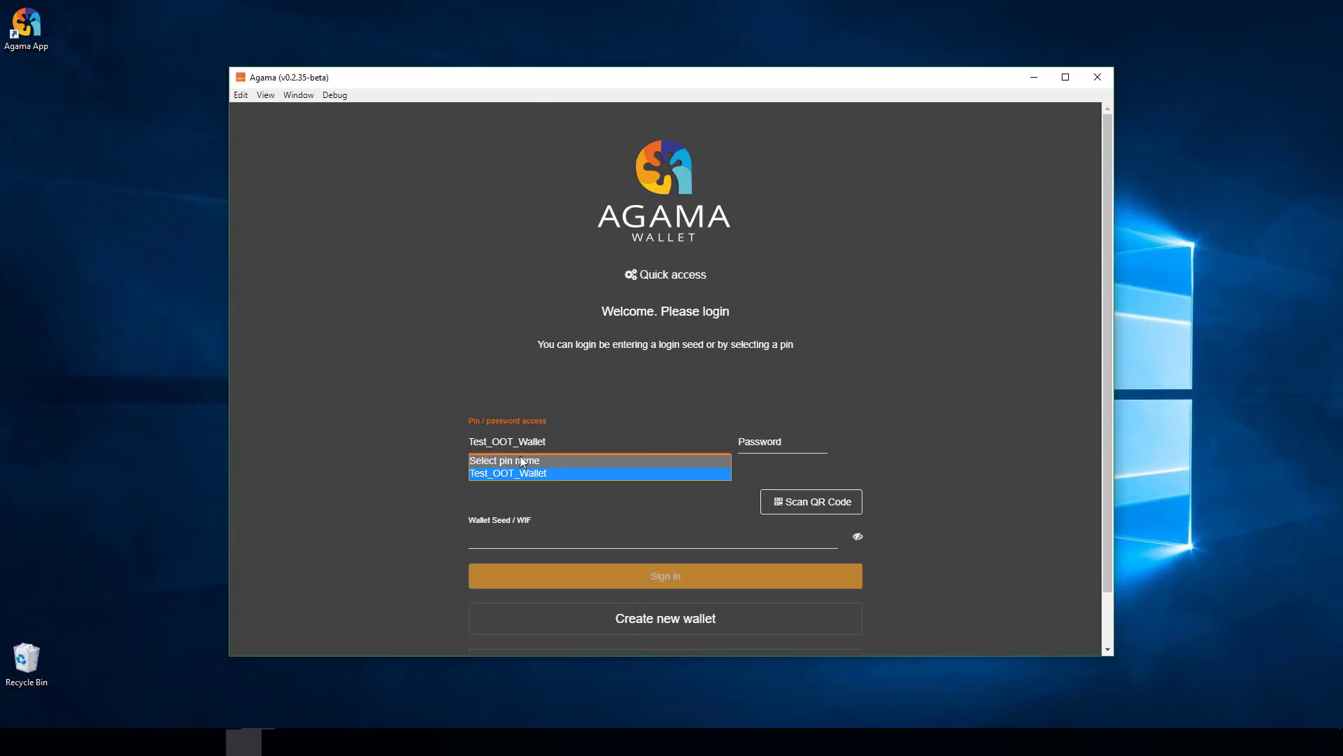
left_click(516, 460)
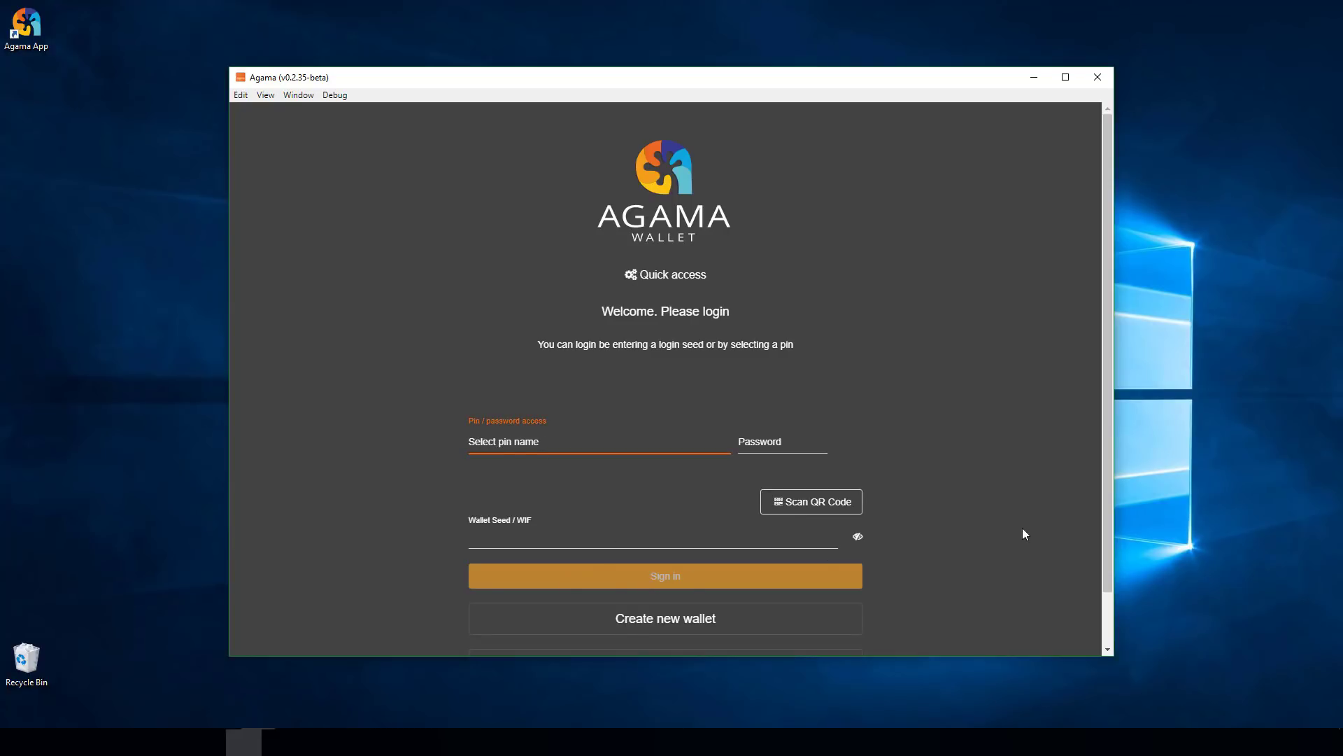
scroll(980, 532, "down", 1)
left_click(637, 560)
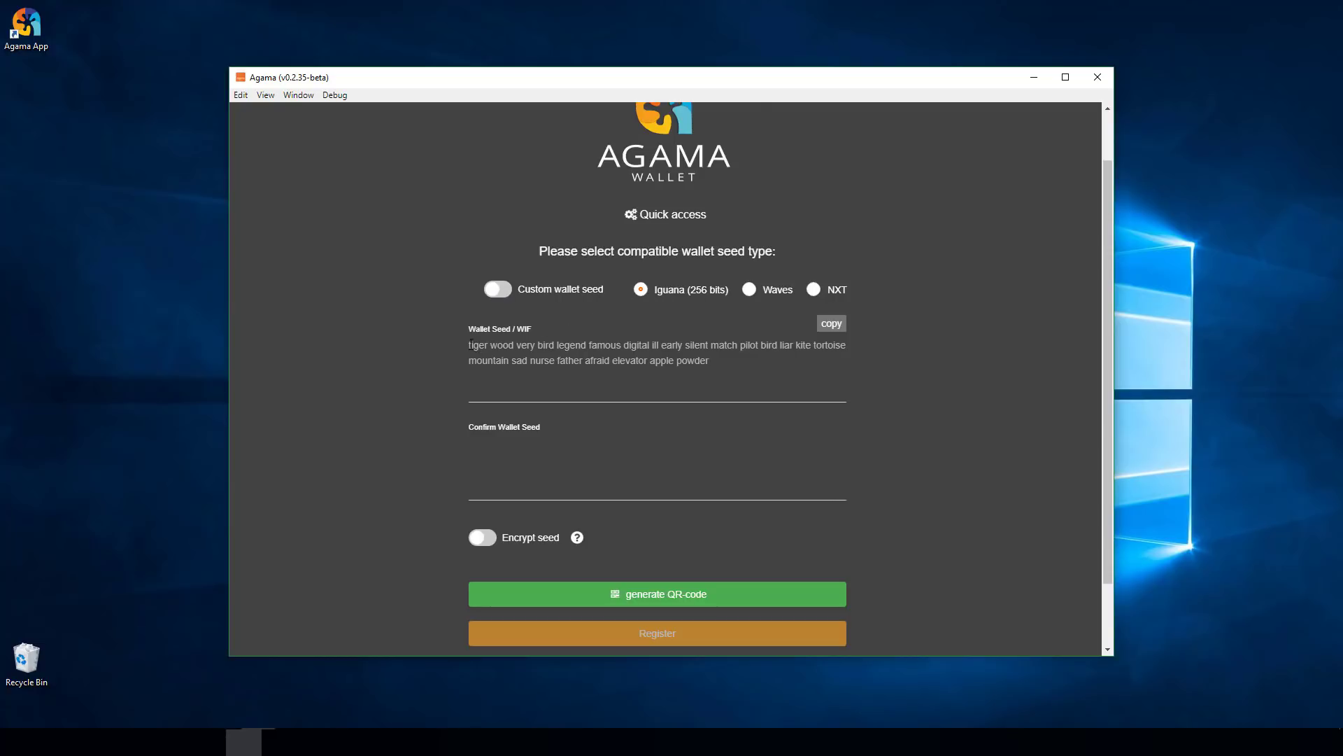
- Select the generated 24-word Iguana (256 bits) seed, then place the cursor in Confirm Wallet Seed
left_click(473, 345)
key("ctrl+a")
left_click_drag(473, 345, 444, 346)
key("ctrl+c")
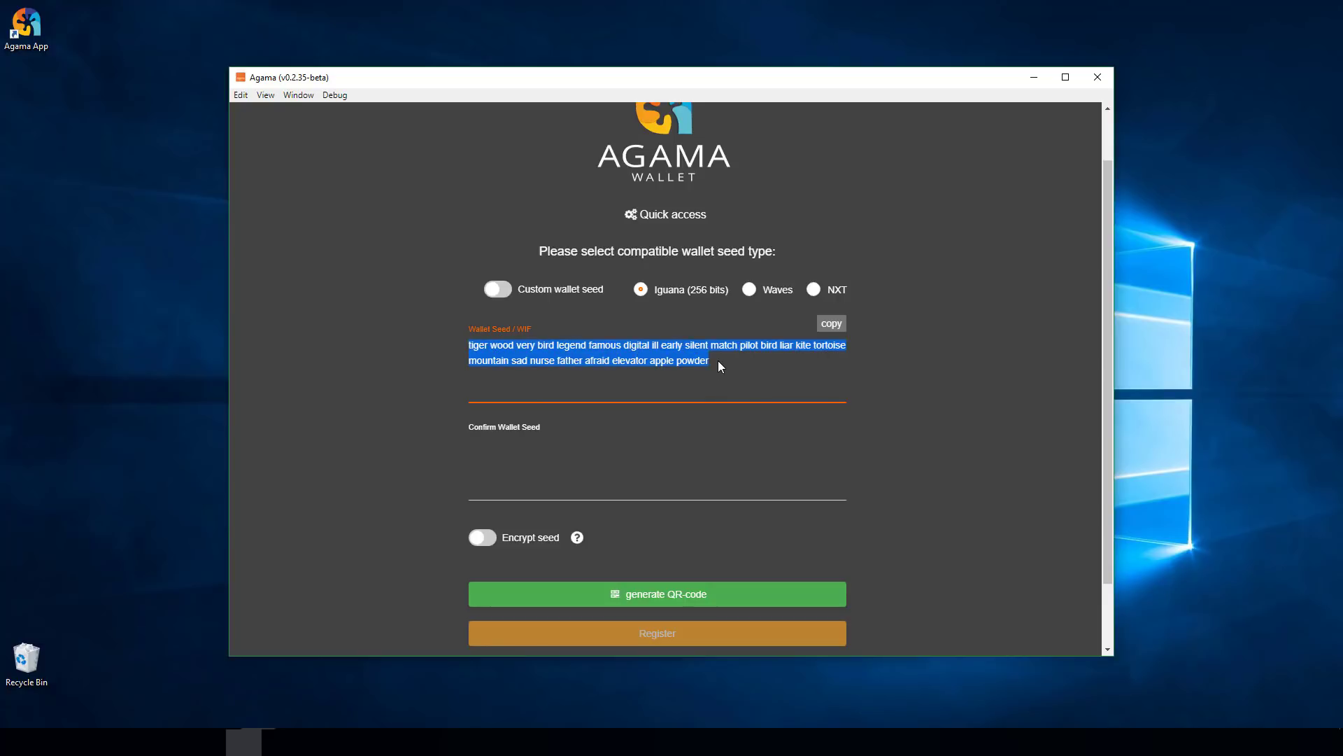
left_click(488, 343)
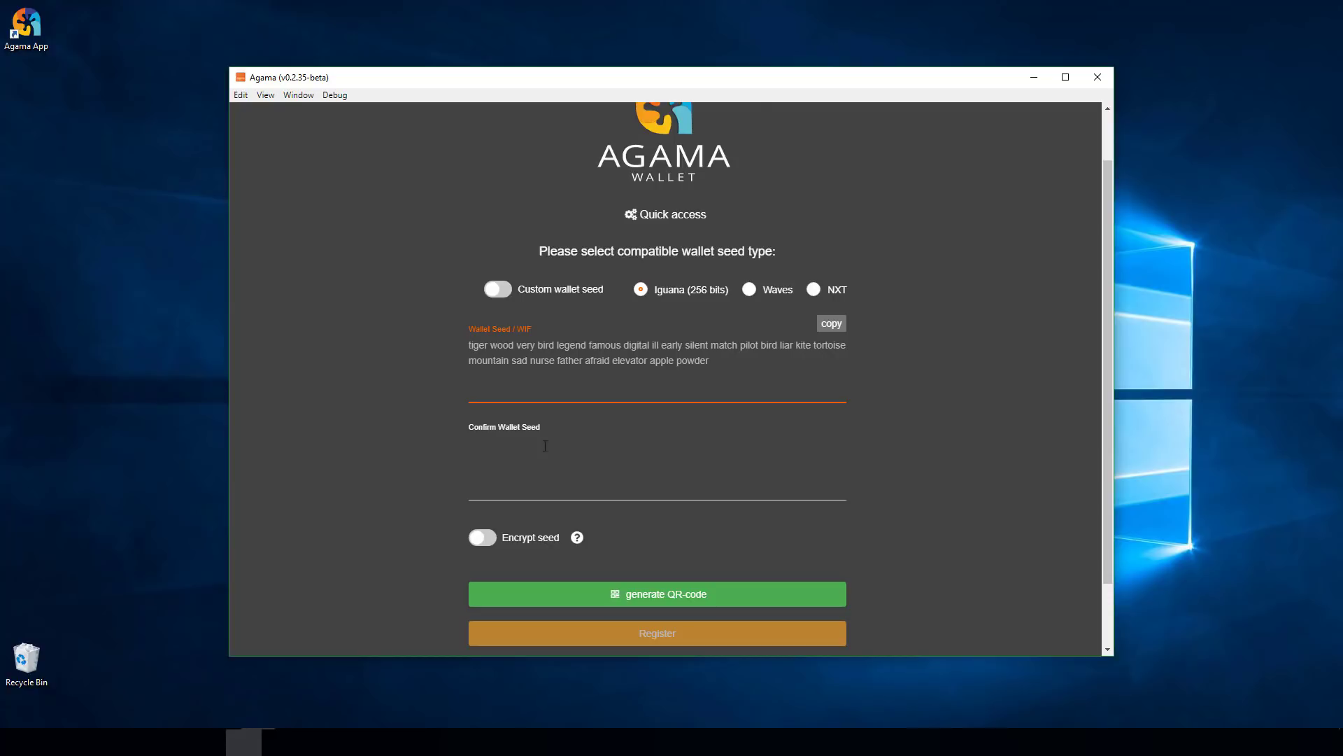
left_click(484, 455)
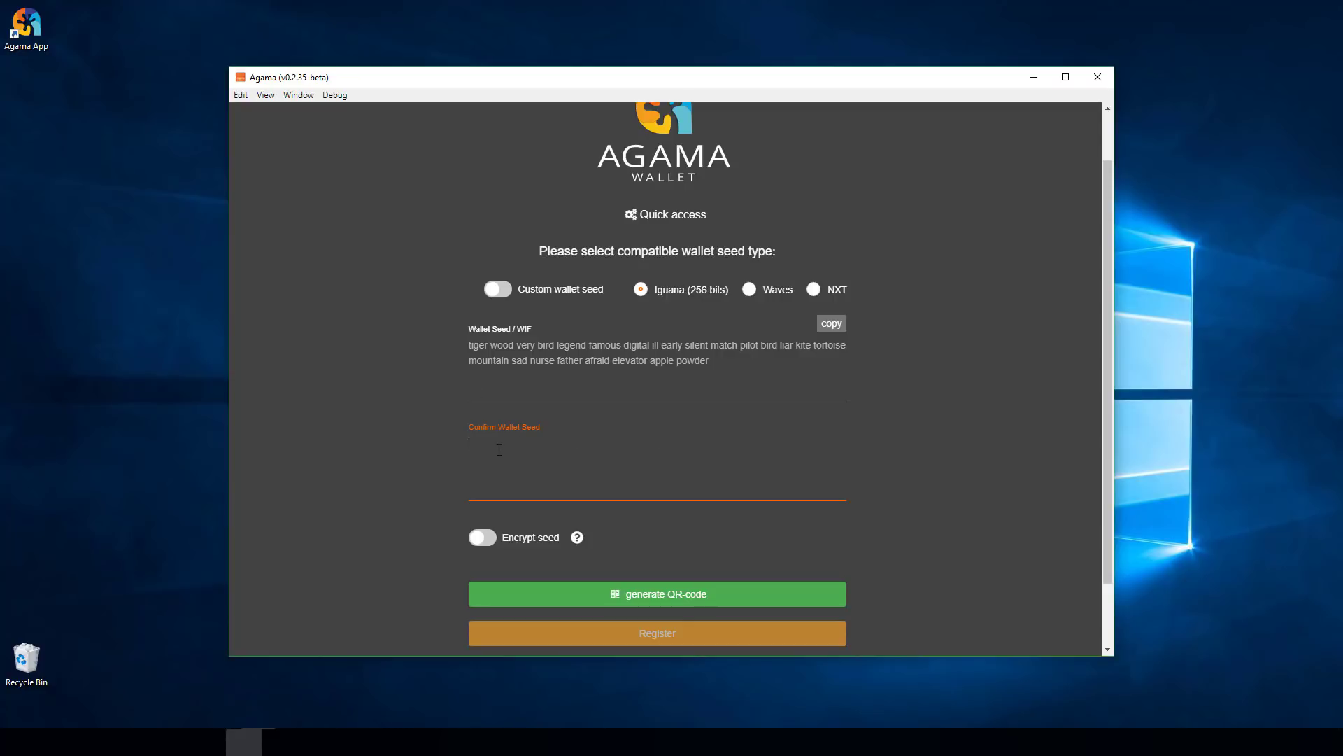
- Paste the seed into the confirmation and enable seed encryption with a matching encryption key
key("ctrl+v")
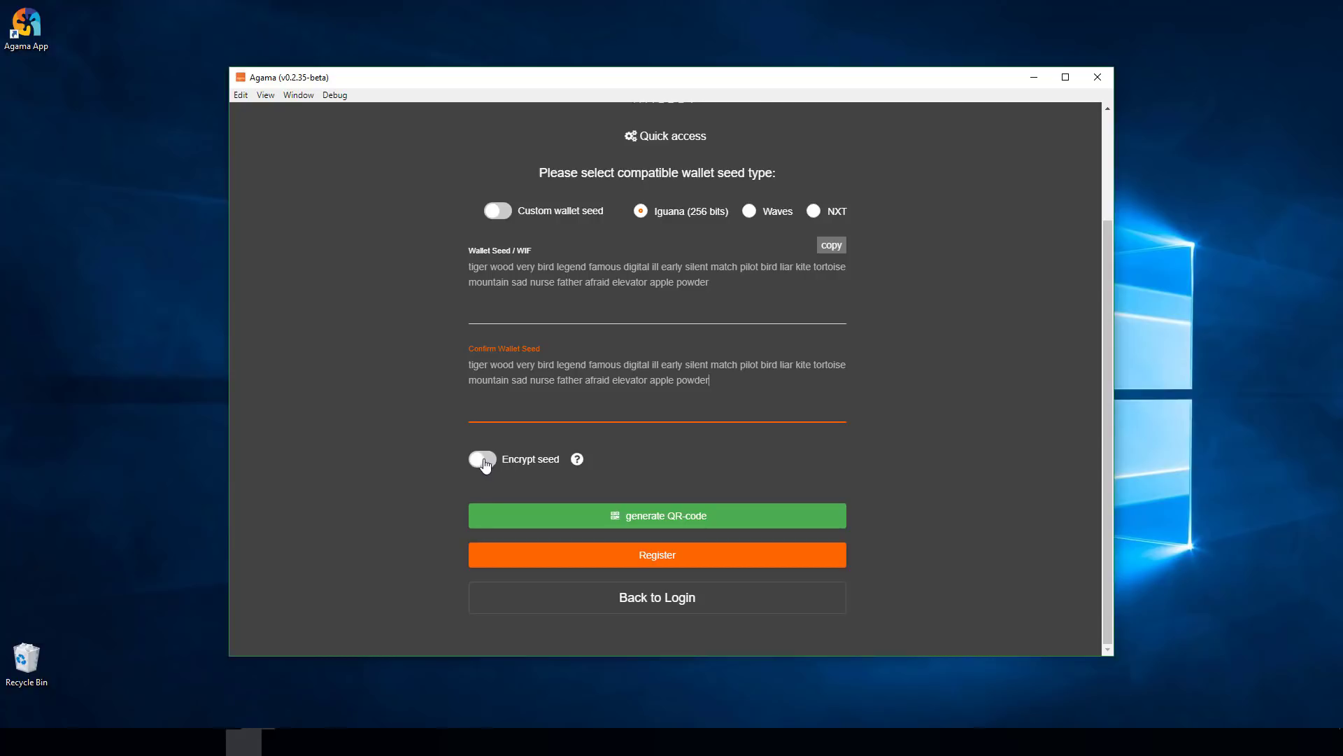
left_click(488, 463)
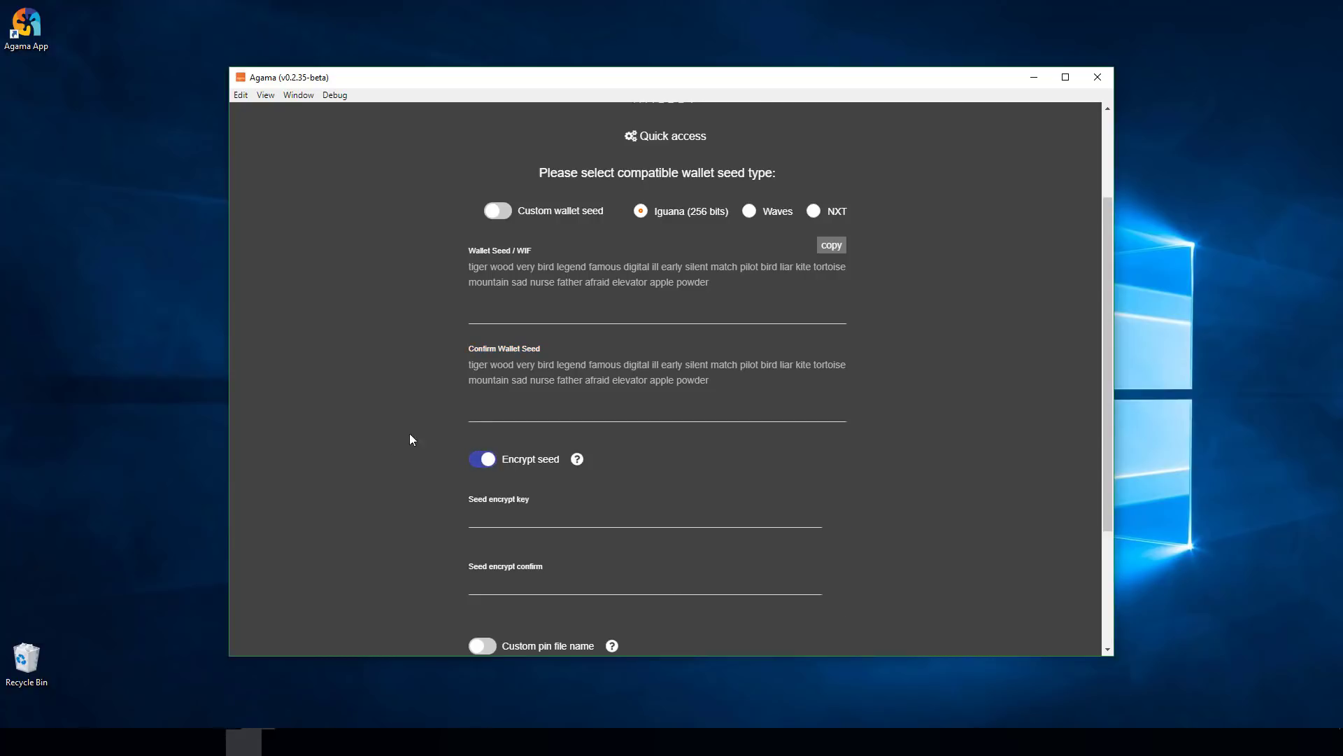
scroll(705, 390, "down", 3)
left_click(514, 355)
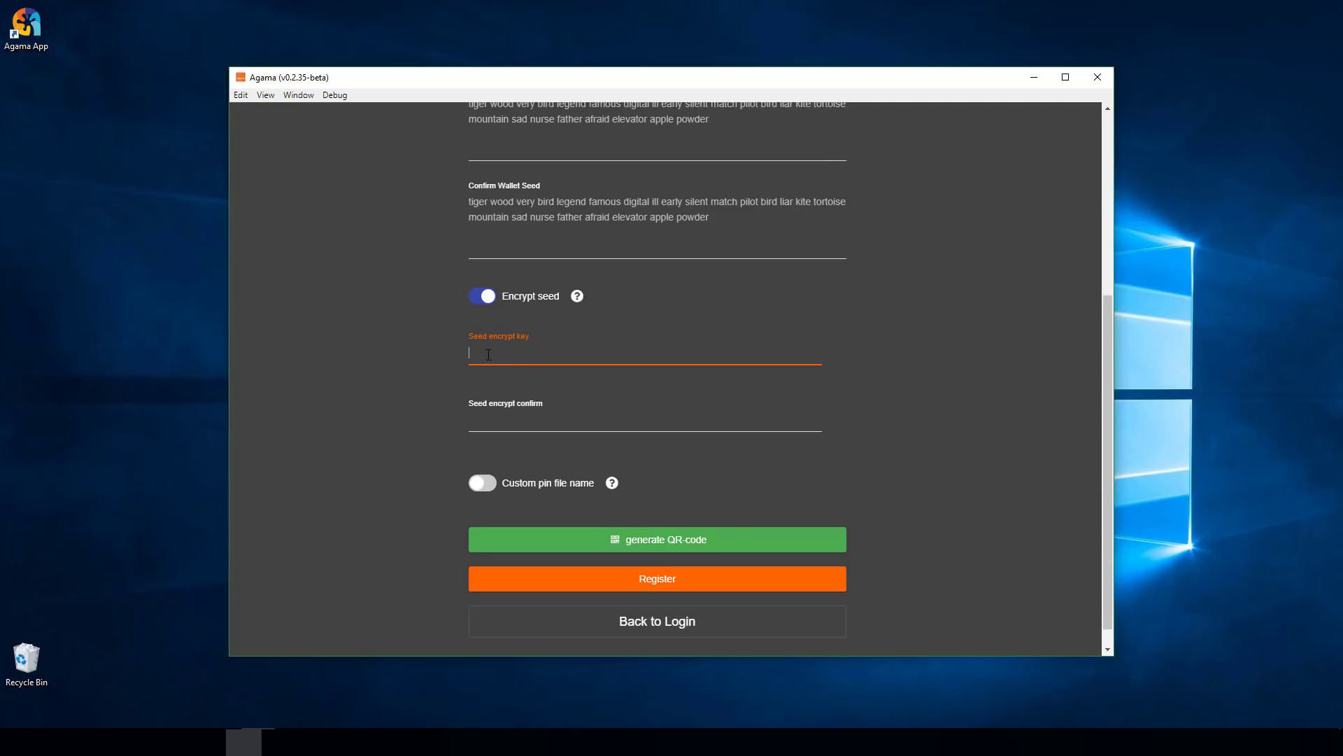
type("•••••••••••")
key("Tab")
type("••••••••••••")
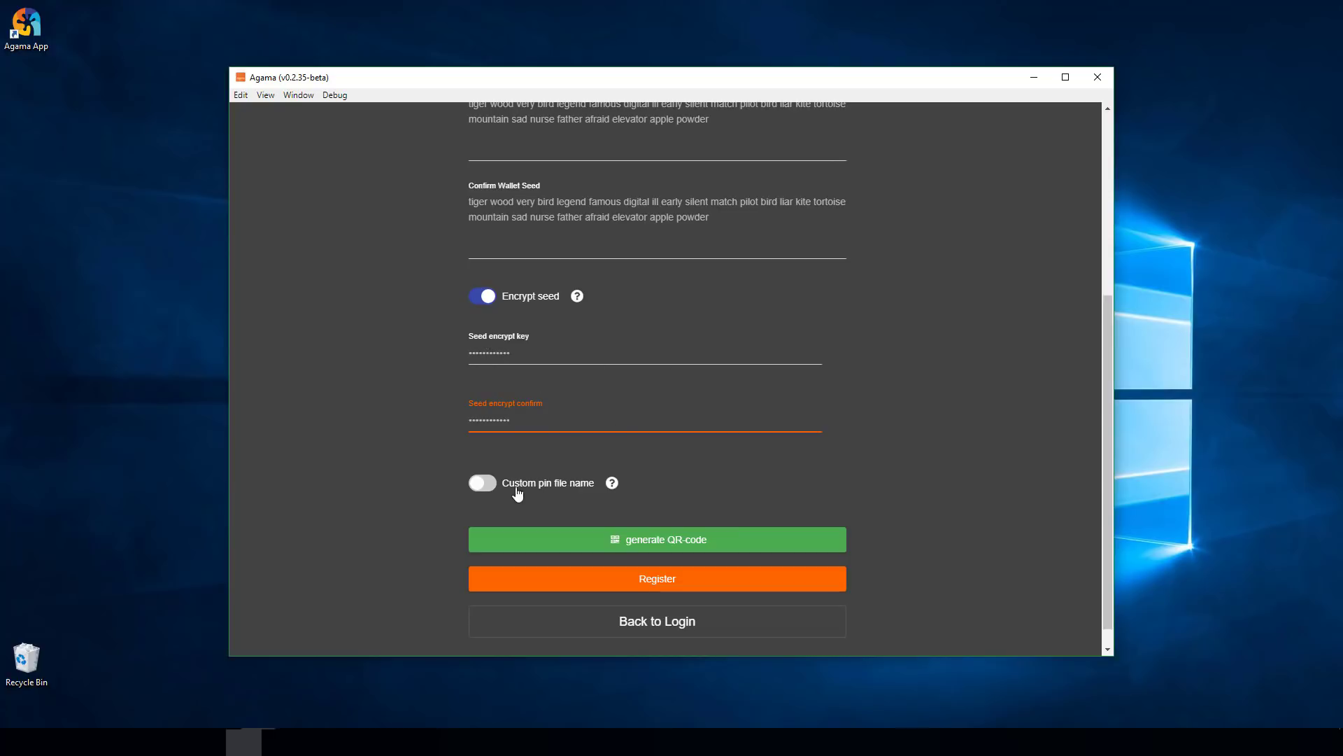
left_click(524, 353)
left_click(532, 419)
- Set the custom pin file name TEST2_OOT_Wallet and register the wallet
left_click(485, 490)
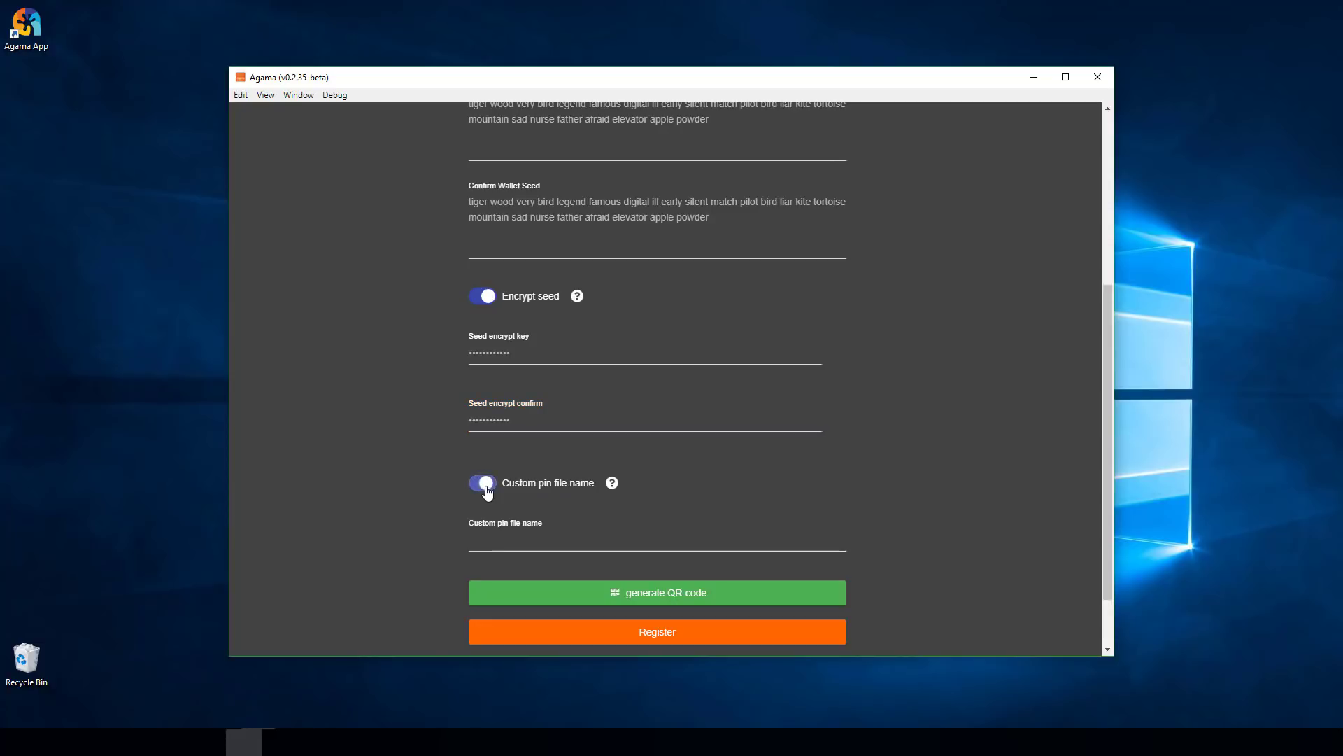
left_click(527, 538)
scroll(543, 529, "down", 1)
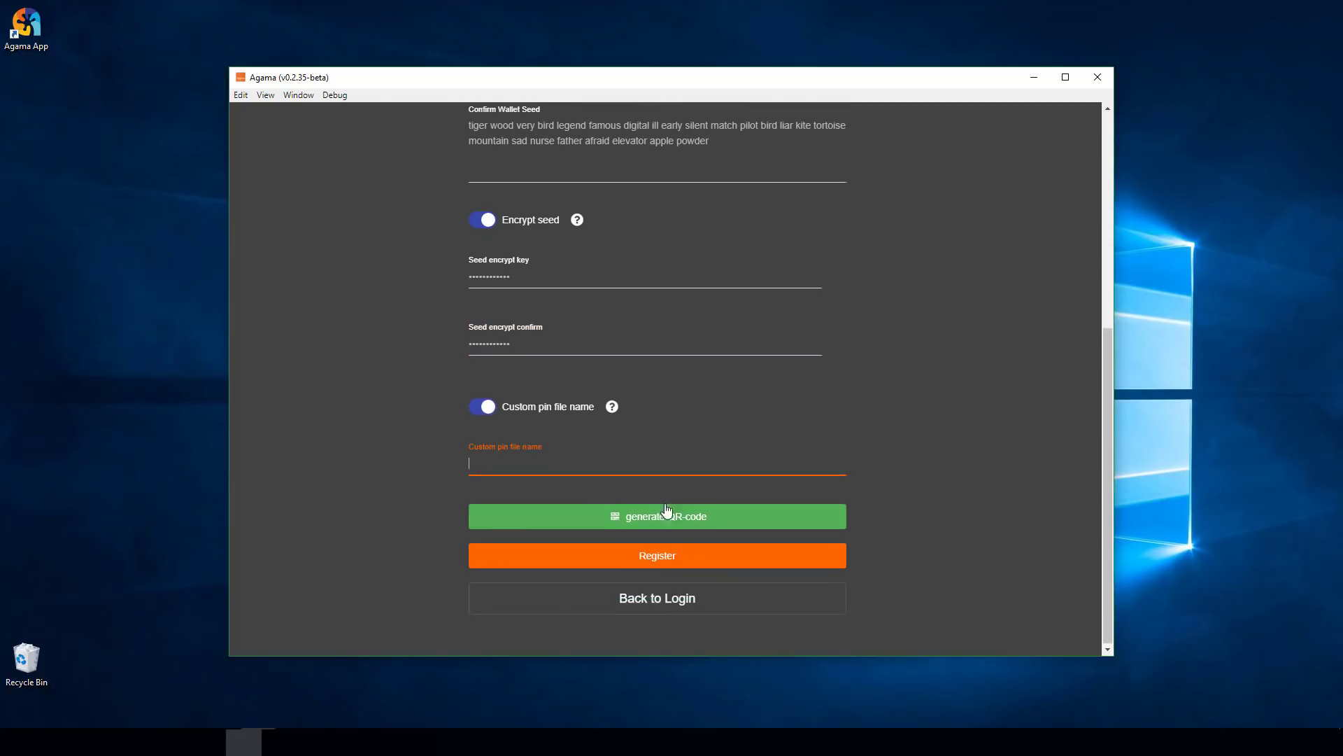
type("TEST2")
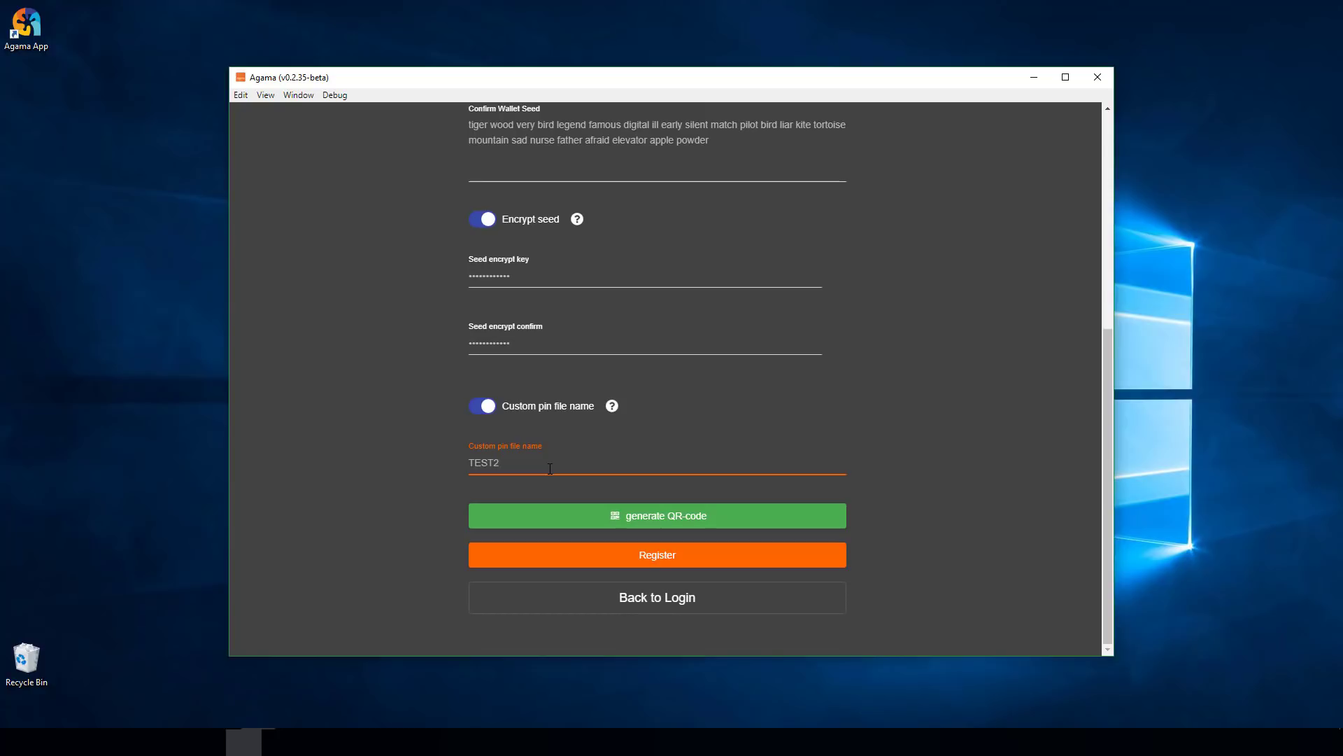
type("_OOT_Wallet")
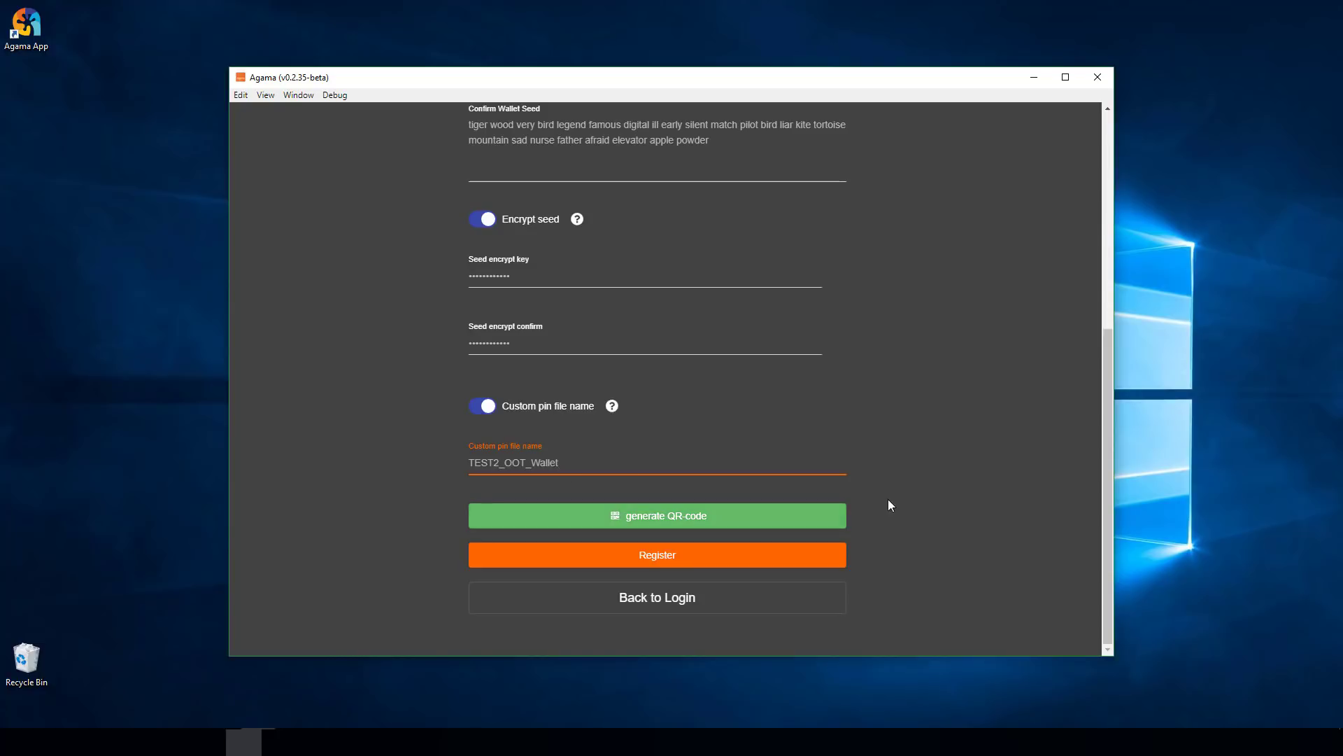
left_click(657, 557)
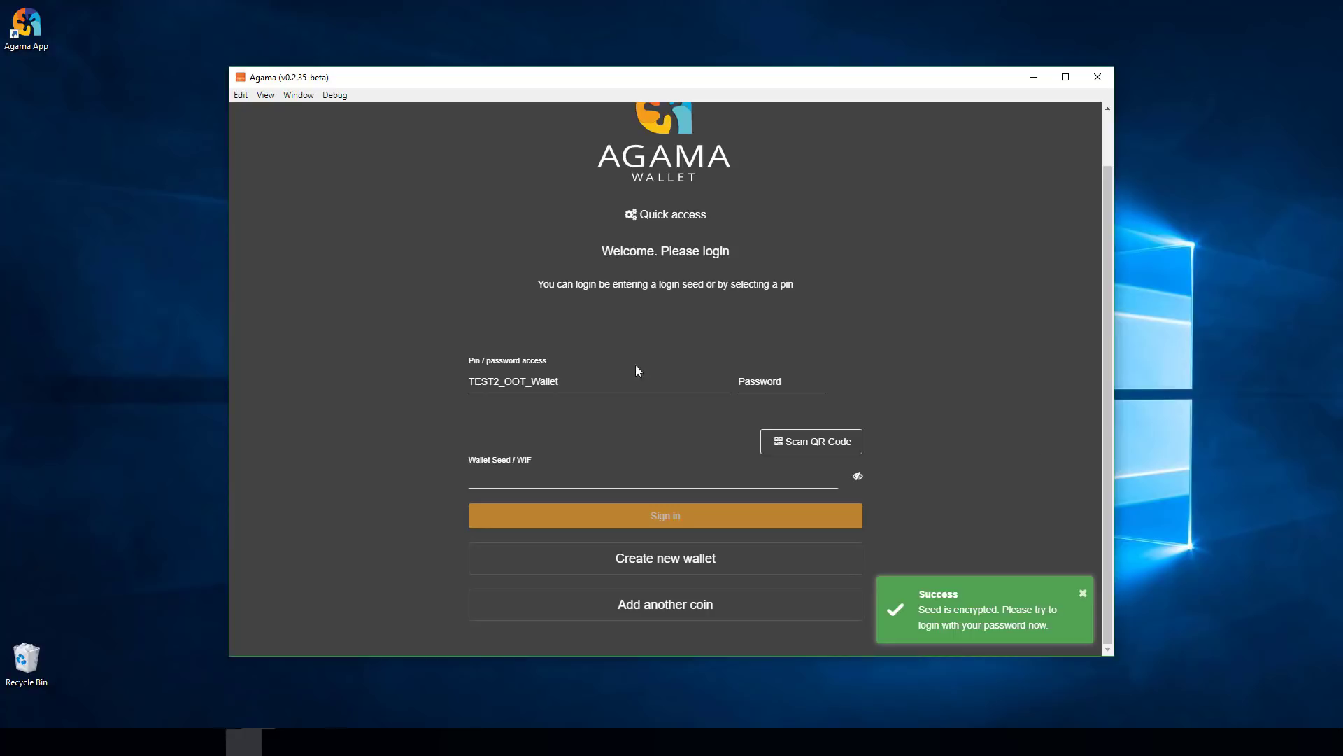
- Sign in by choosing the TEST2_OOT_Wallet pin and entering its password
left_click(512, 384)
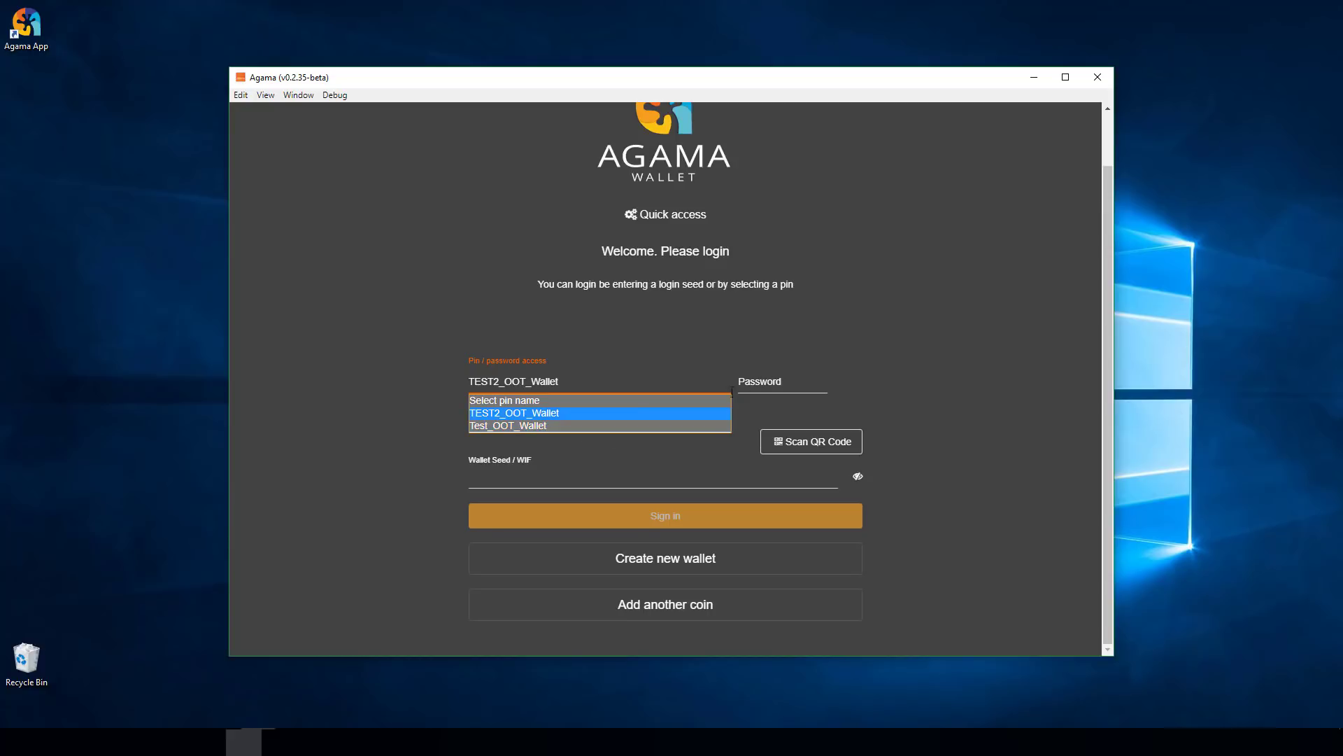
left_click(520, 413)
left_click(775, 385)
type("••••••••••")
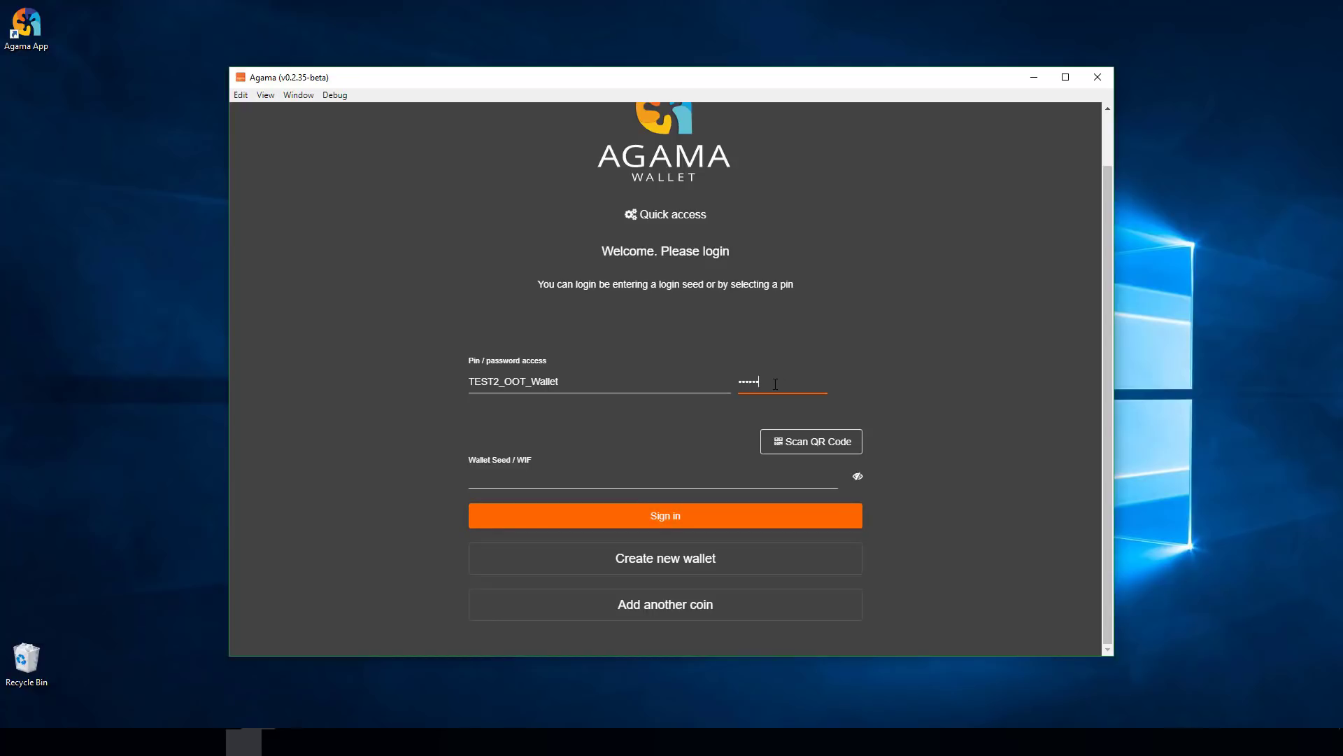
key("Return")
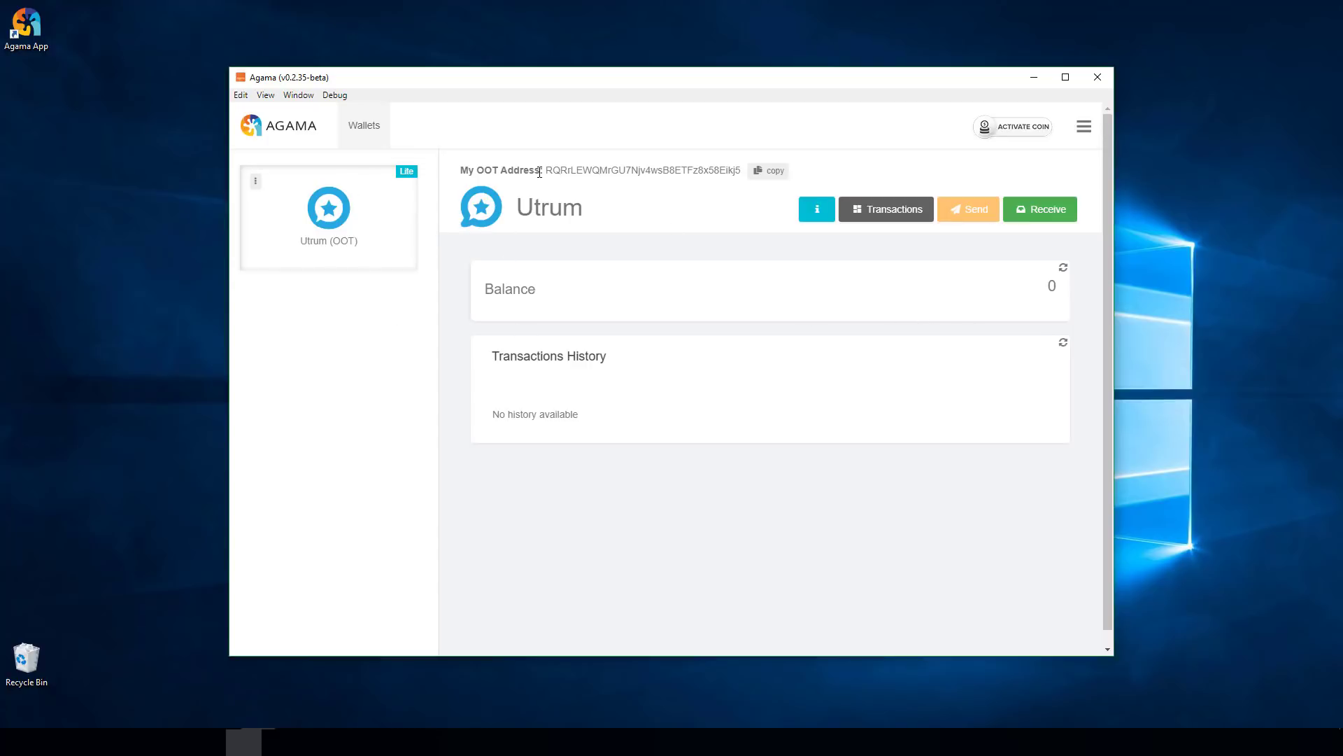
double_click(553, 170)
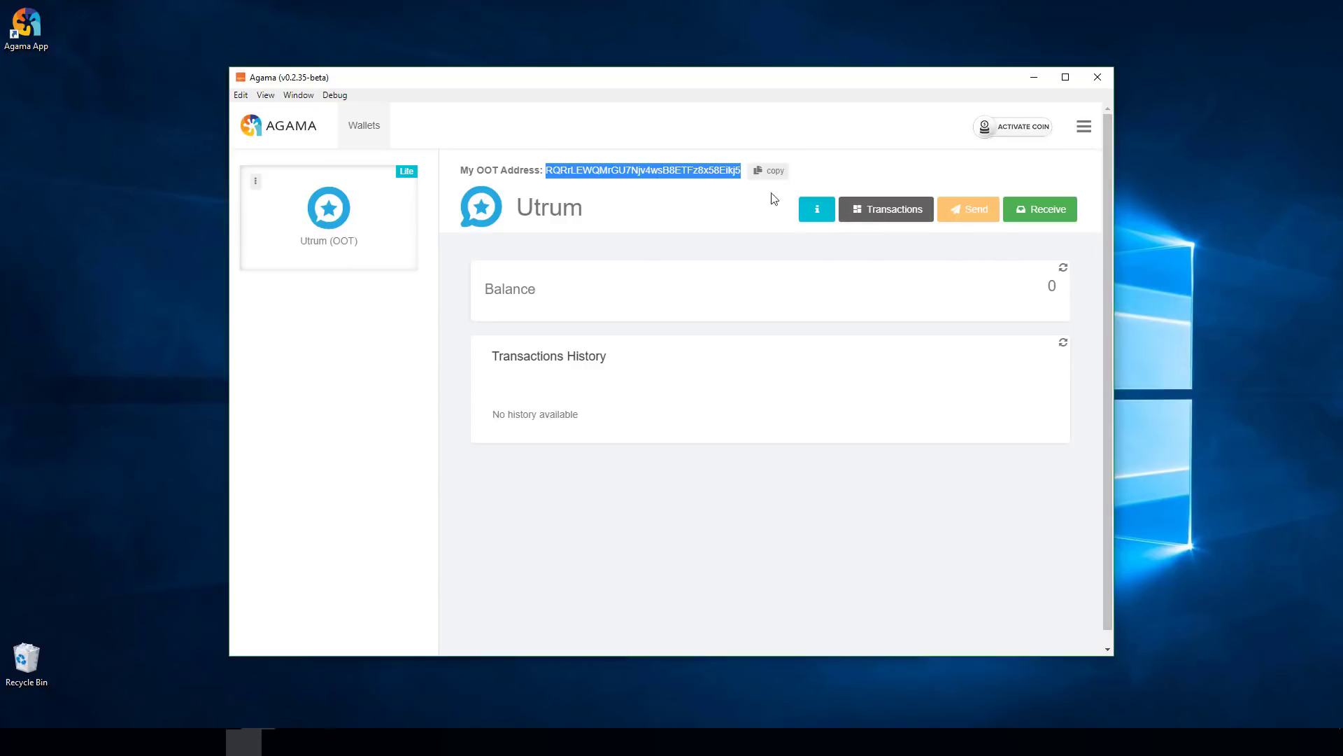
left_click(1042, 212)
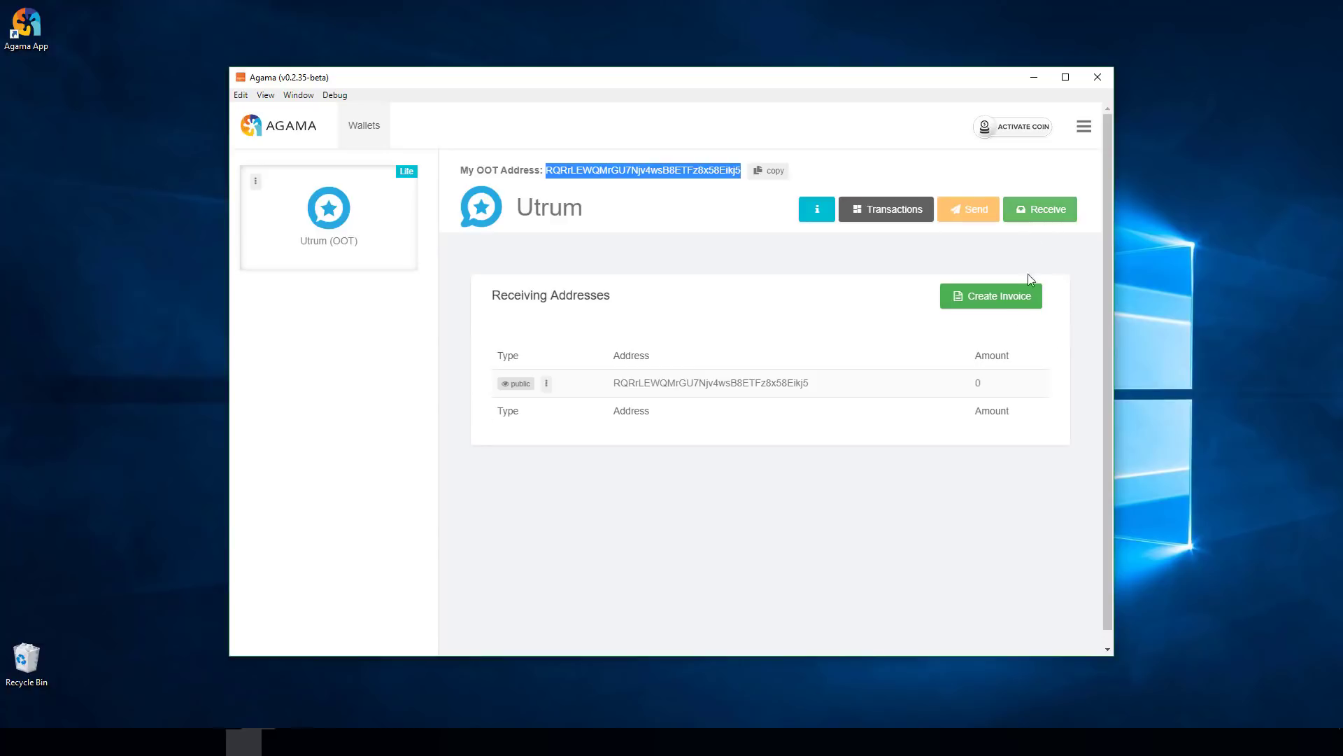
left_click(546, 385)
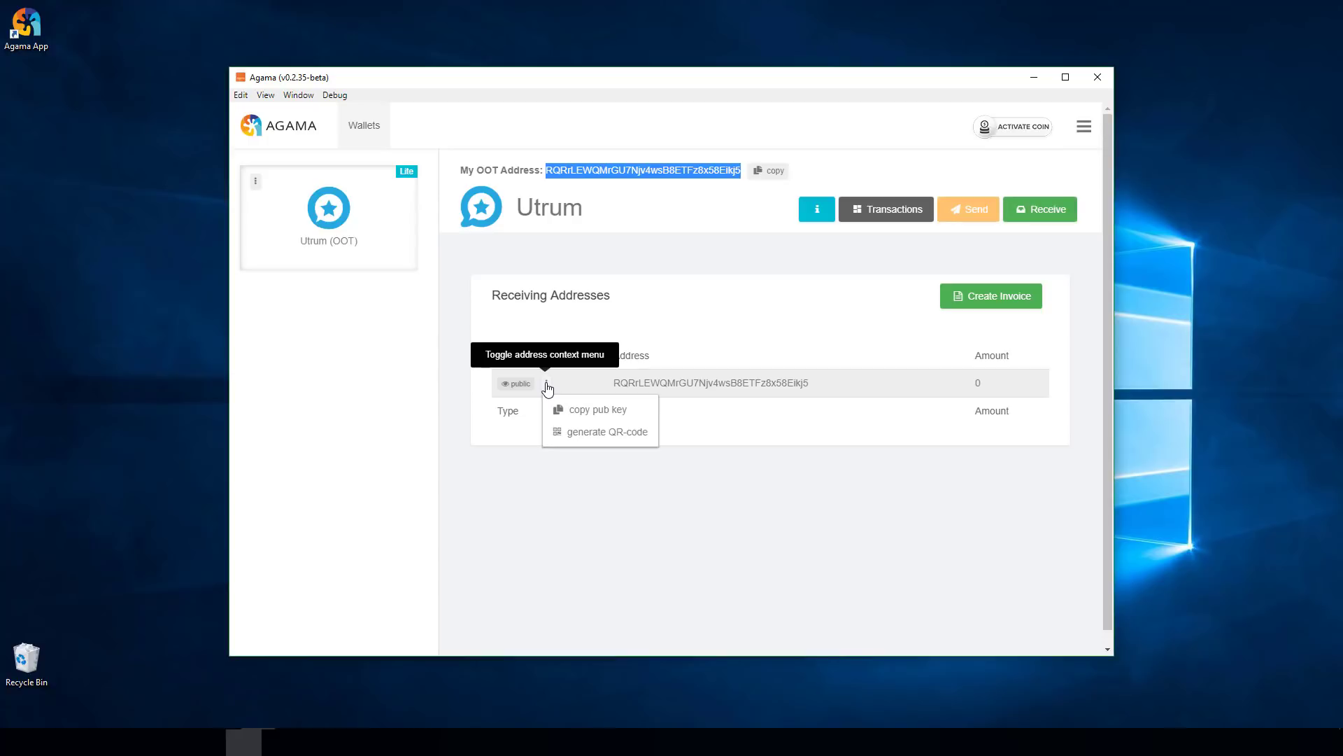
left_click(610, 435)
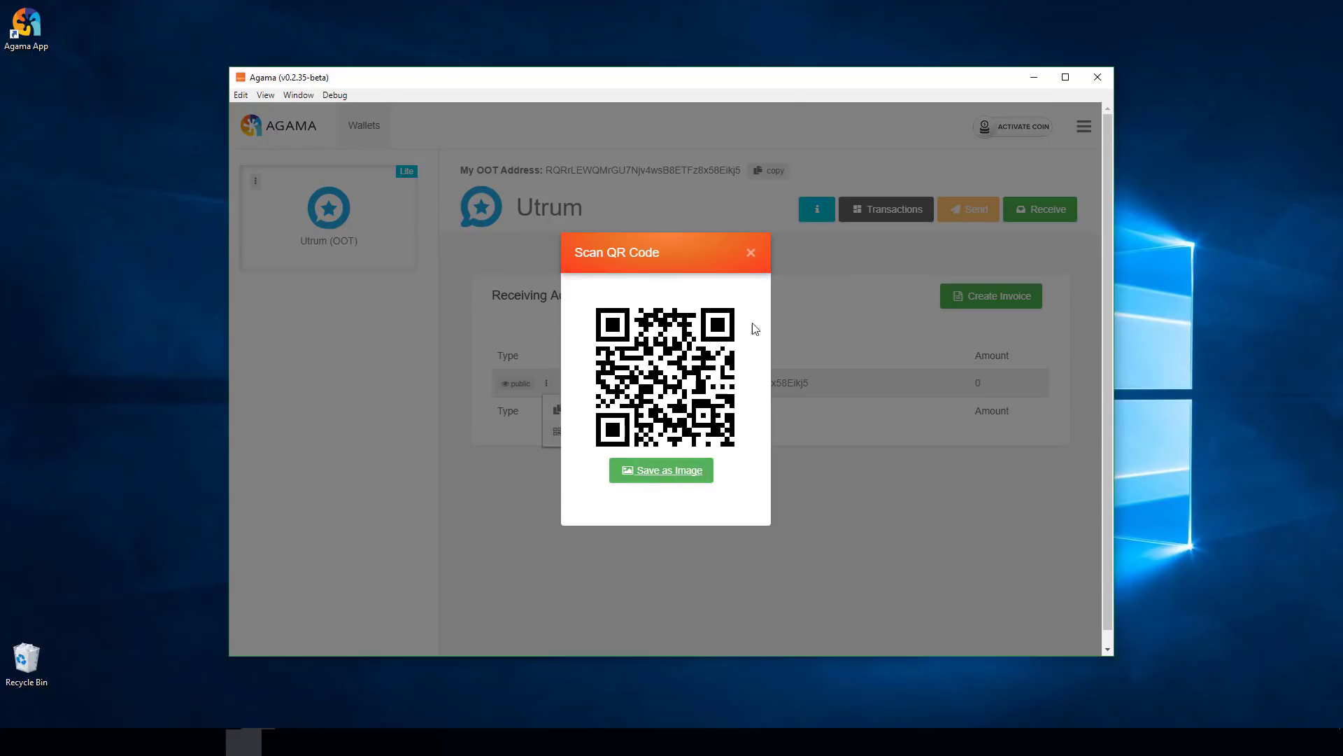
left_click(750, 253)
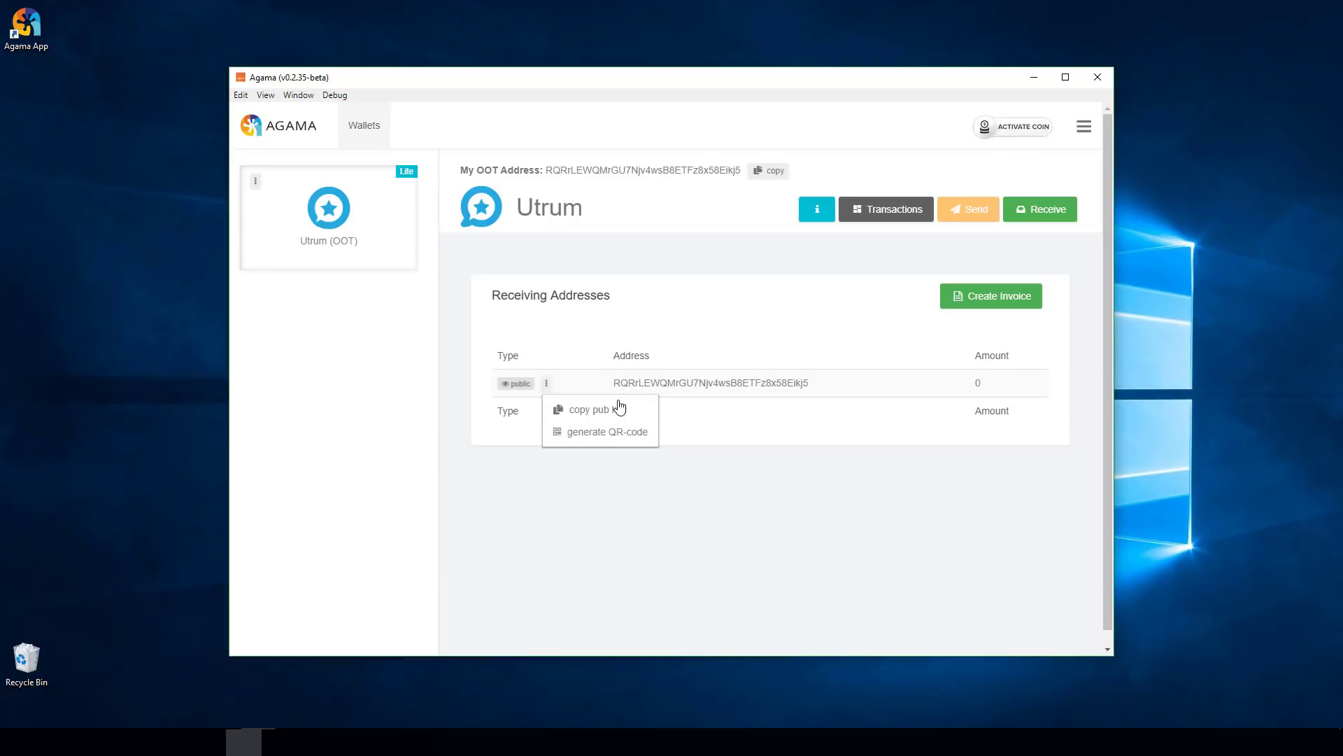
left_click(650, 378)
double_click(650, 378)
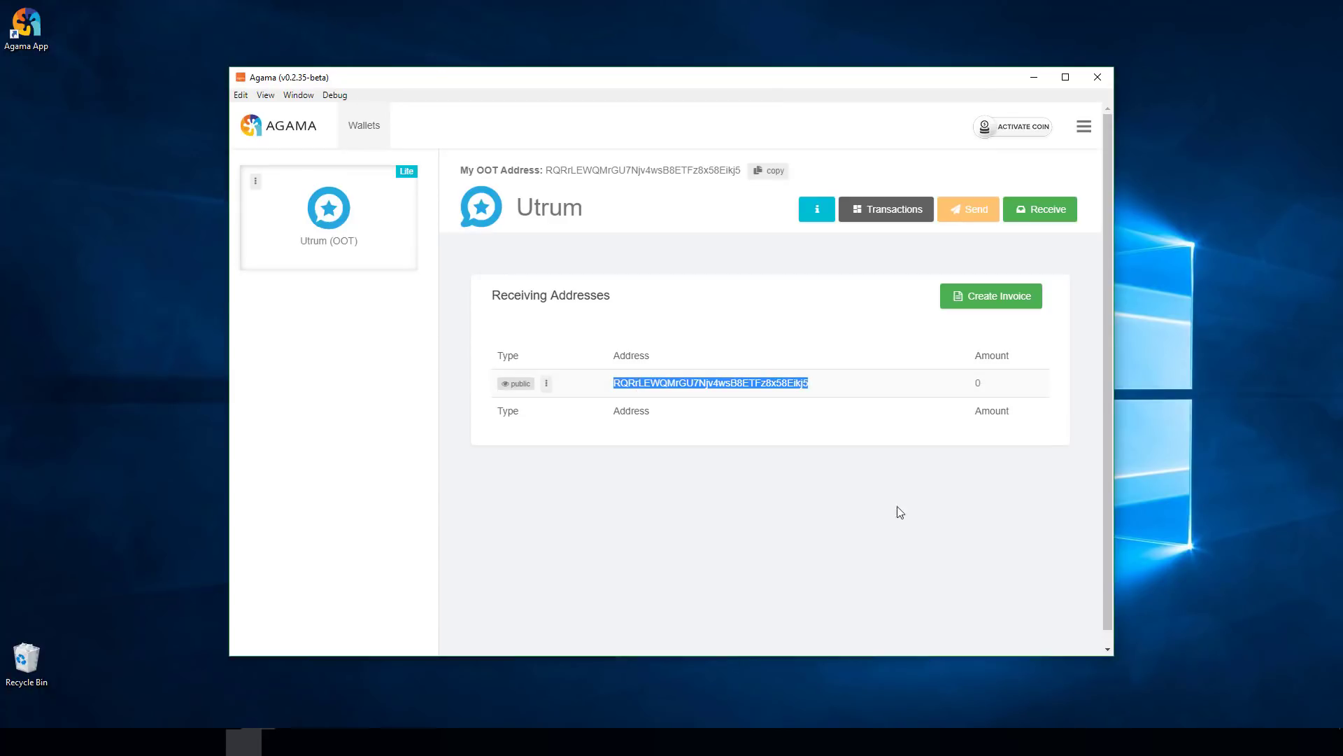
left_click(883, 215)
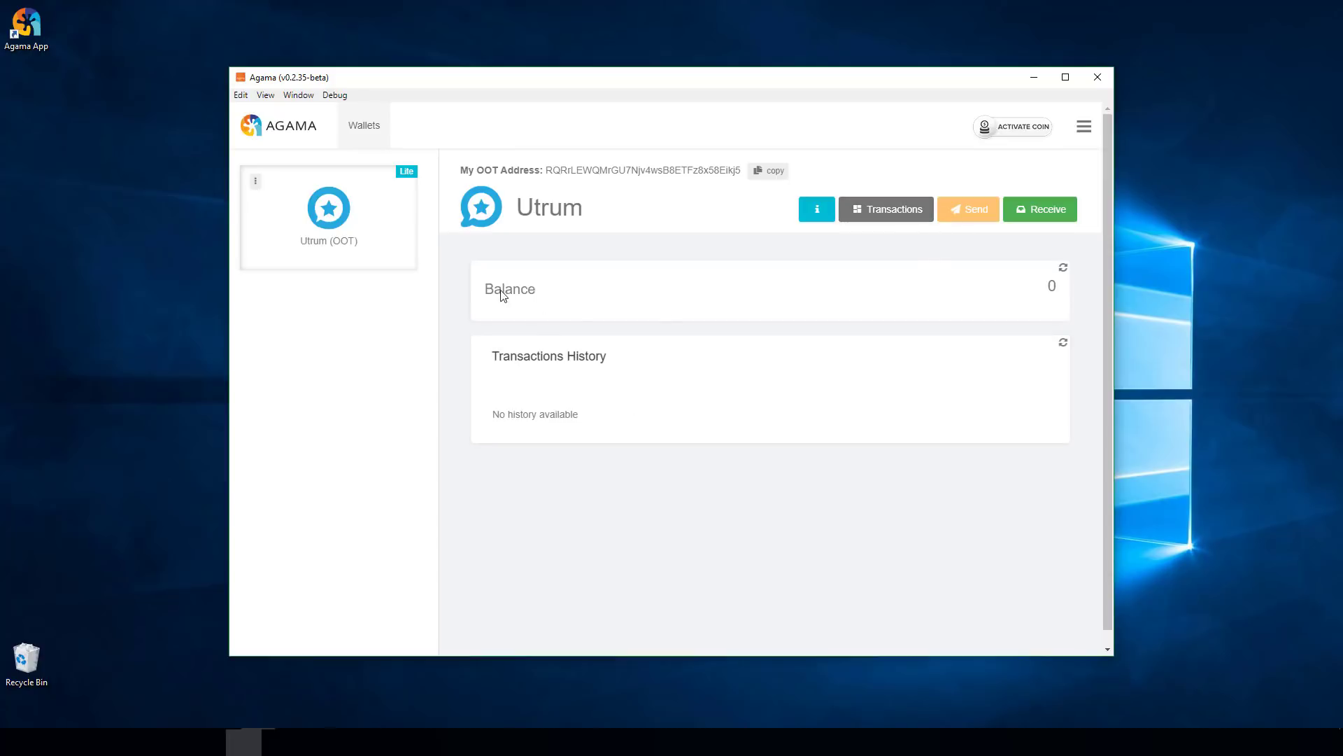
- Arrange the Agama and BarterDEX windows side by side, ending with BarterDEX in front
left_click_drag(678, 83, 507, 33)
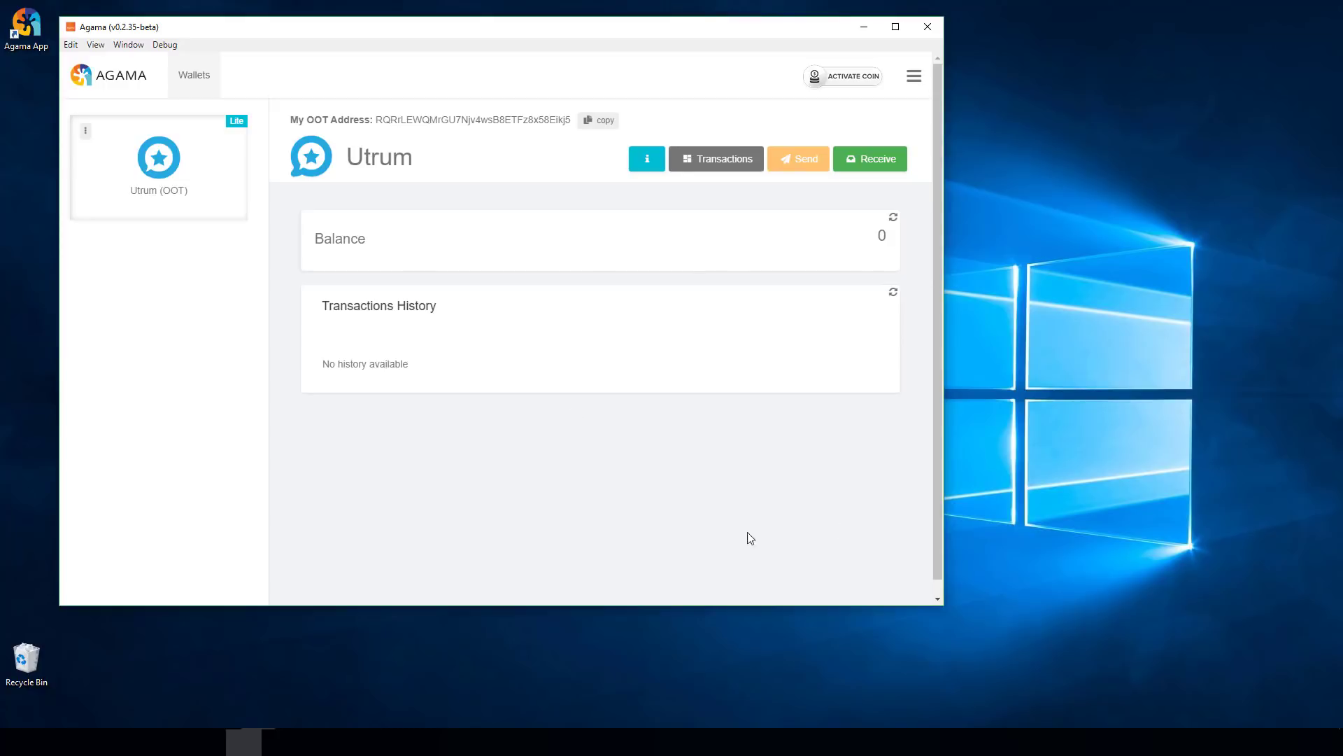
left_click(244, 741)
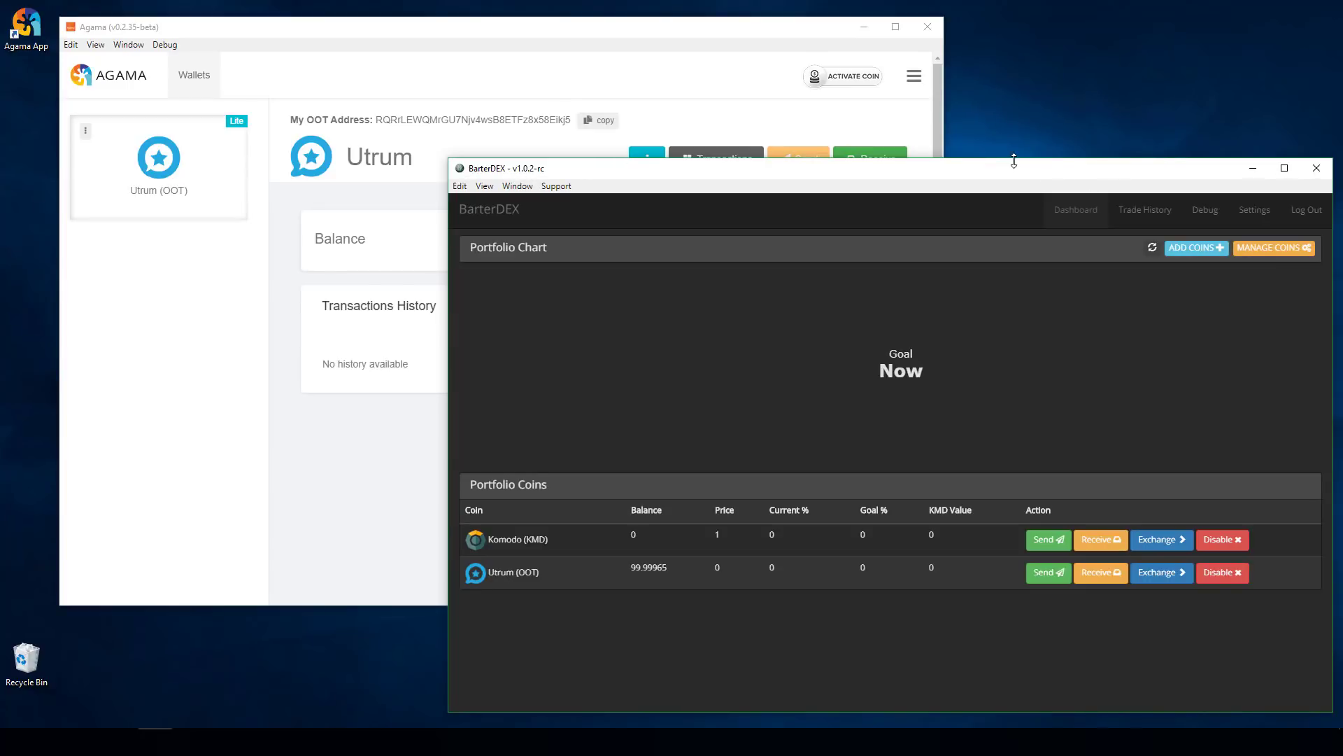
mouse_move(1010, 170)
left_mouse_down()
mouse_move(1017, 224)
mouse_move(1014, 190)
left_mouse_up()
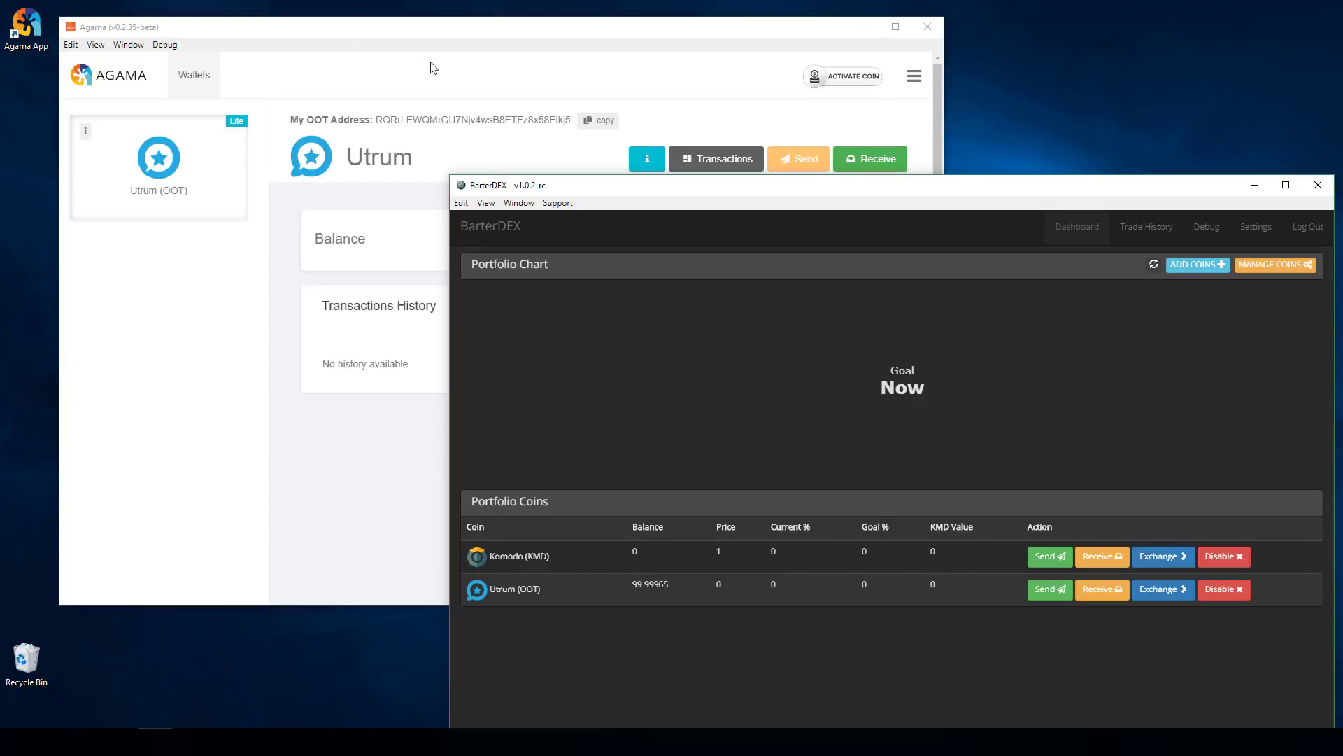
left_click(396, 32)
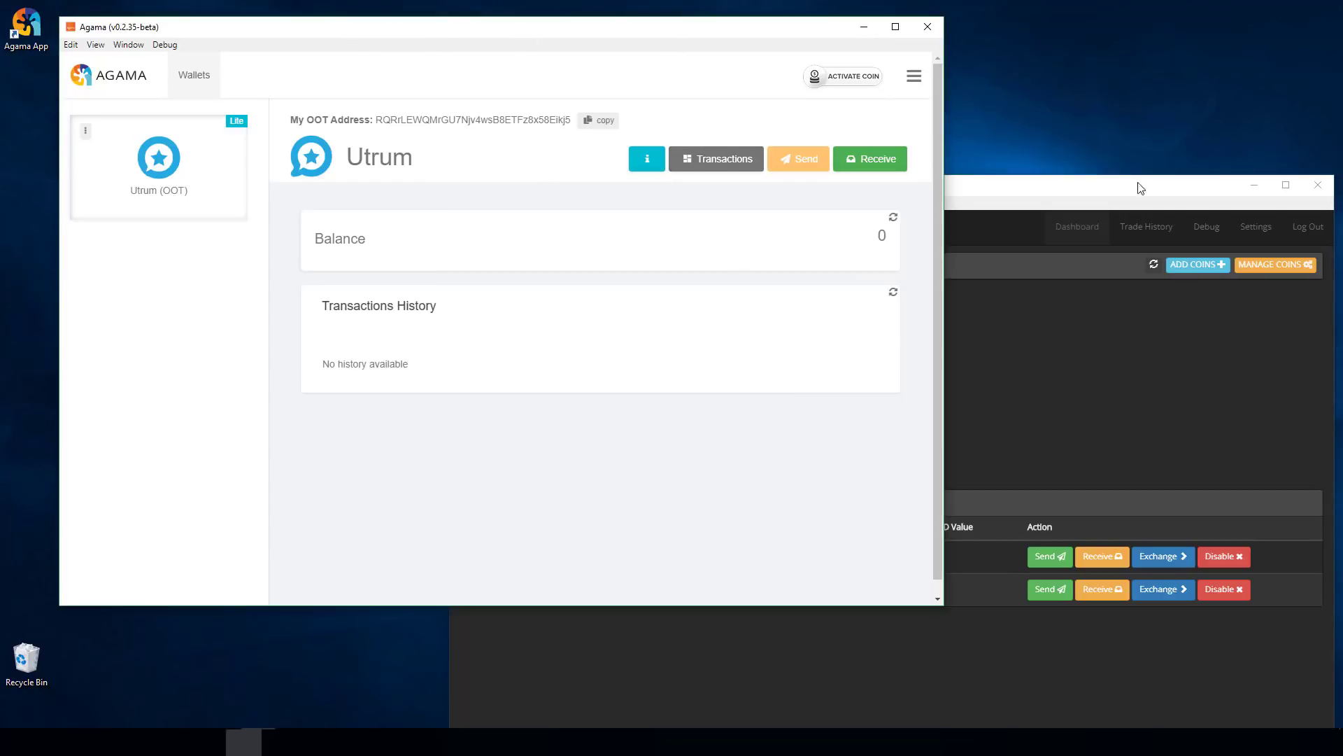
left_click(1142, 187)
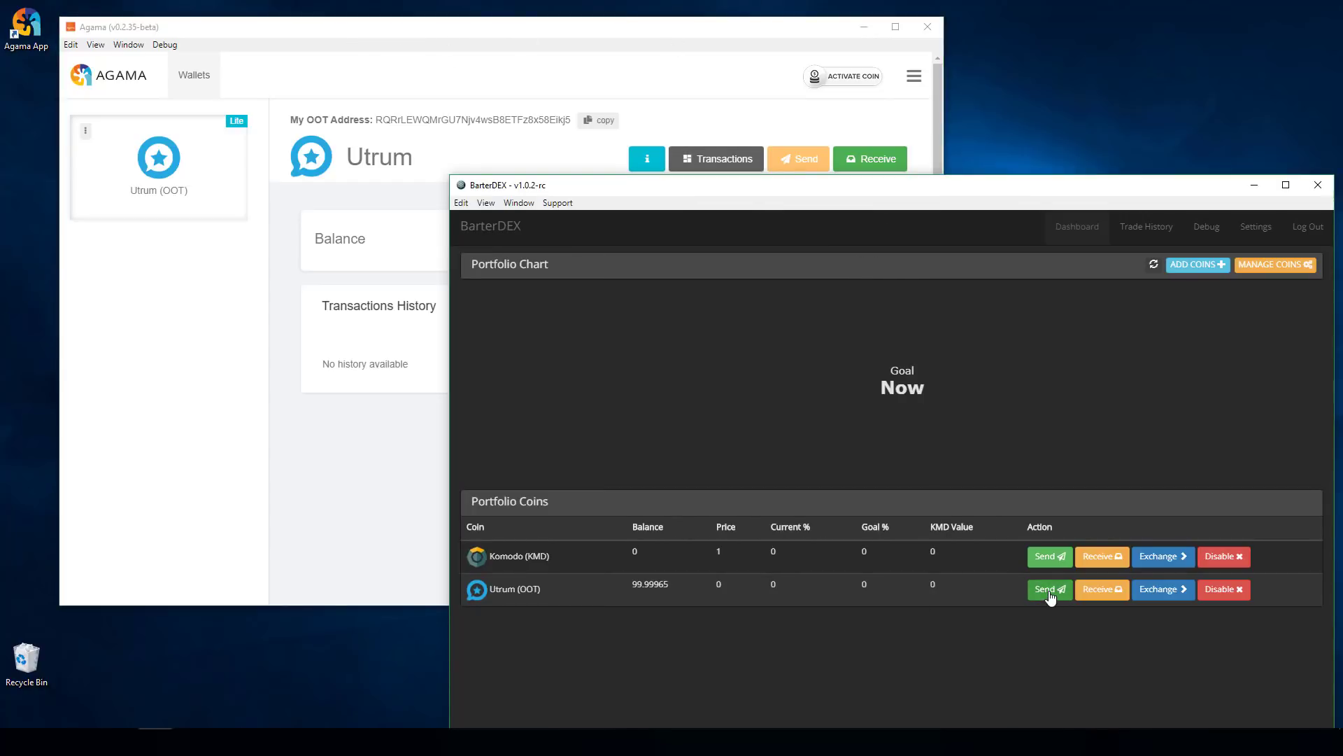
- Copy the Agama wallet's OOT address and paste it as the BarterDEX send recipient
left_click(1053, 591)
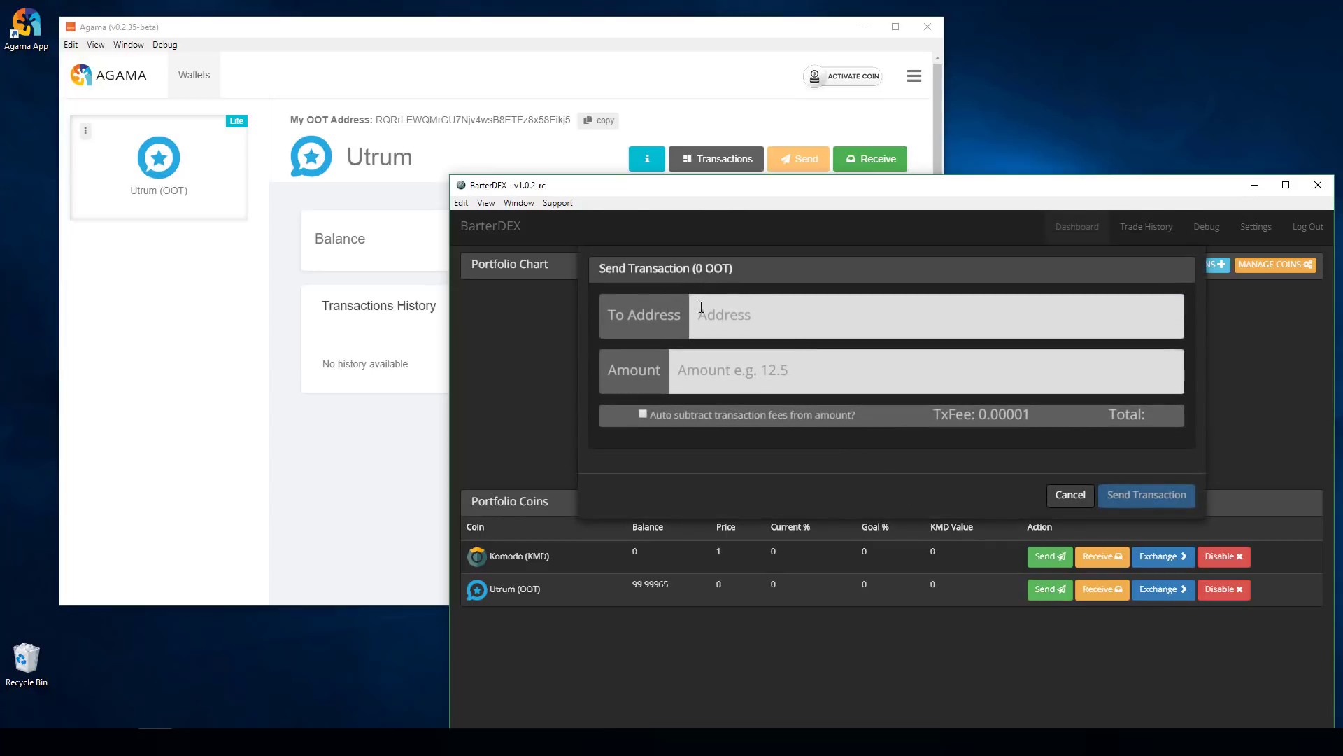
left_click(752, 315)
left_click(750, 373)
left_click(403, 115)
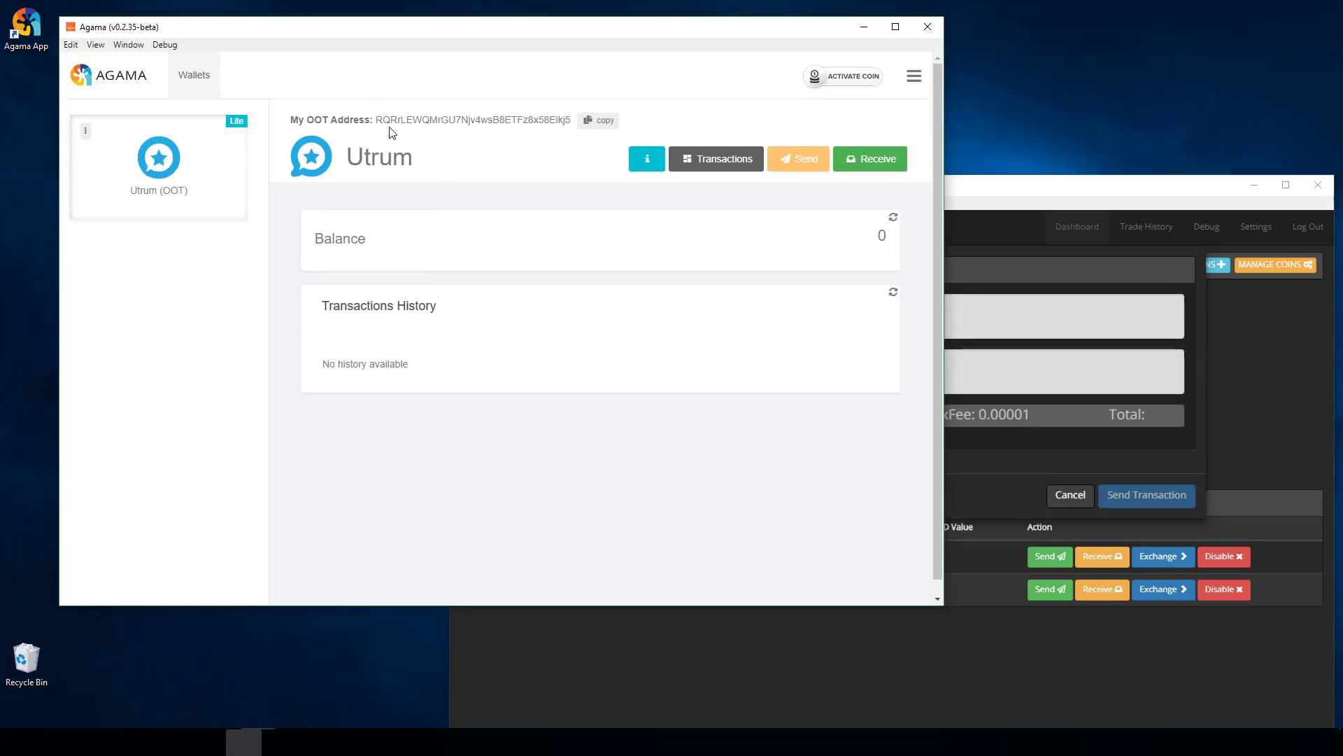
double_click(404, 119)
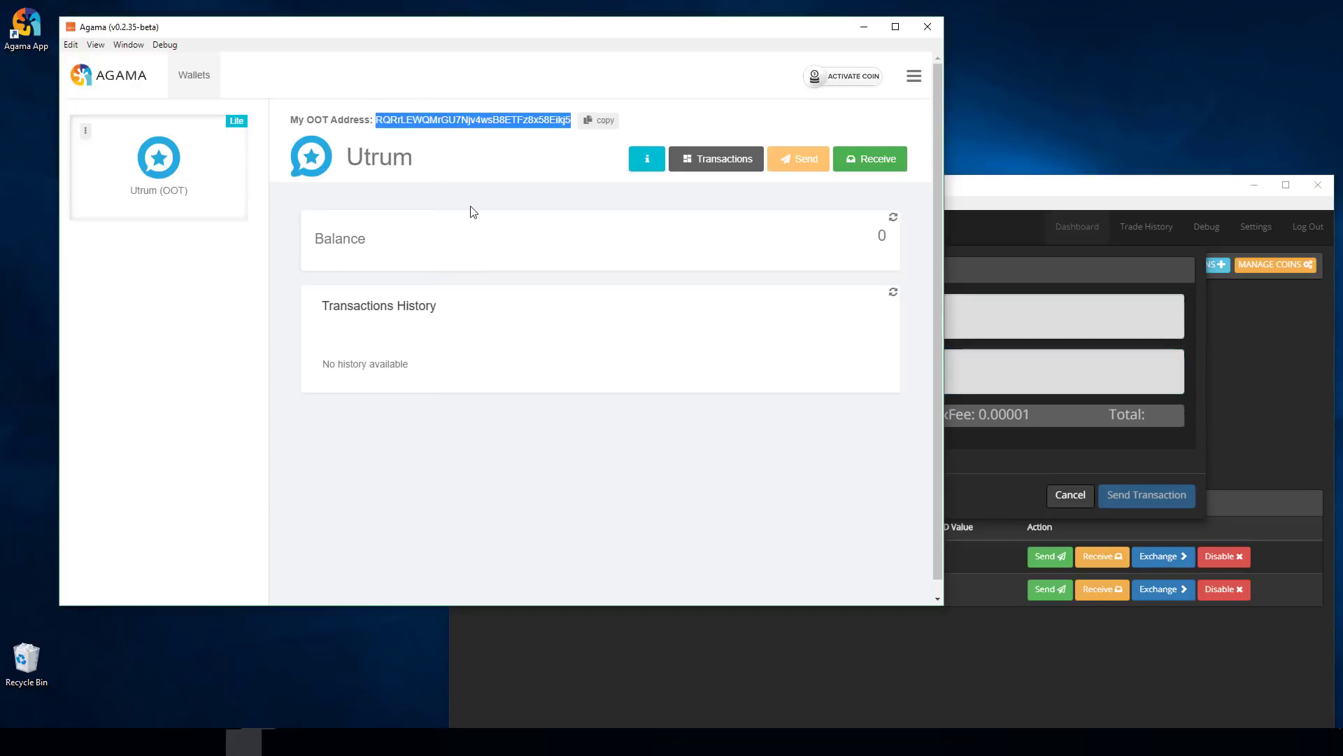
right_click(419, 119)
left_click(444, 129)
left_click(966, 315)
right_click(769, 313)
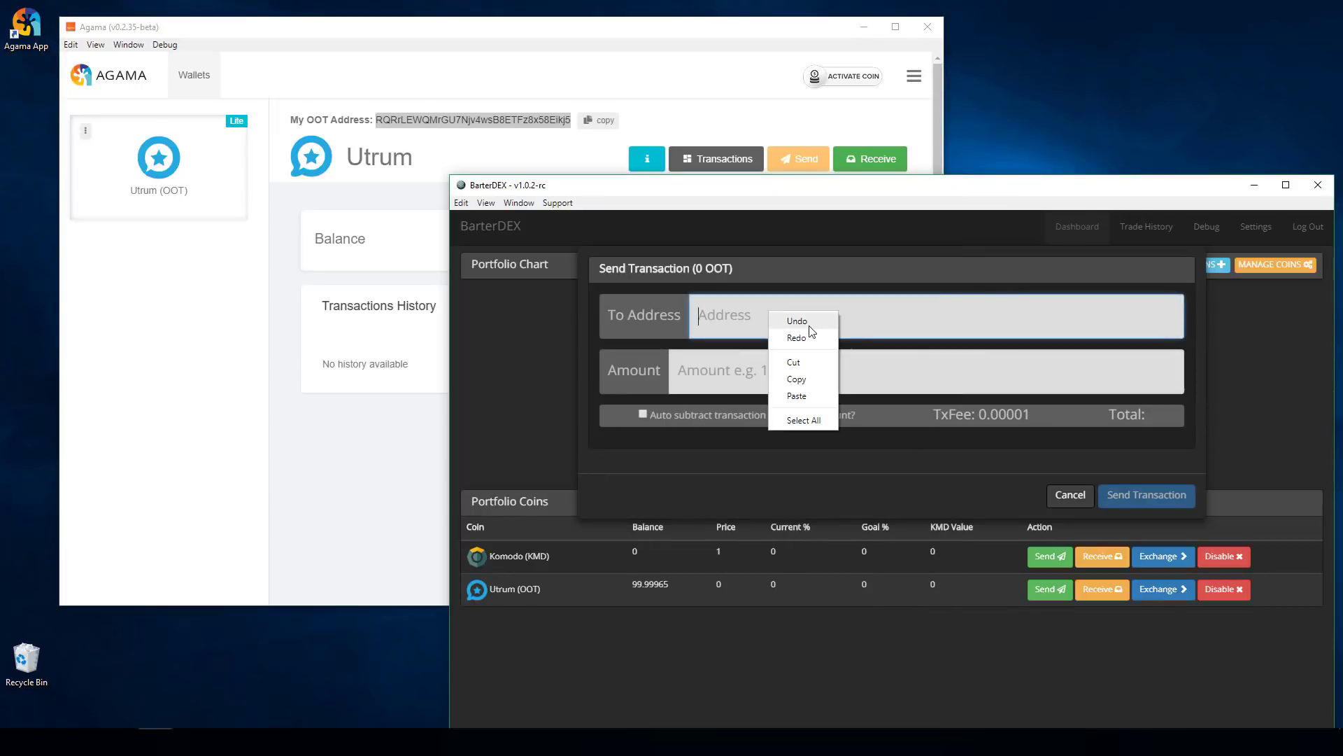
left_click(797, 395)
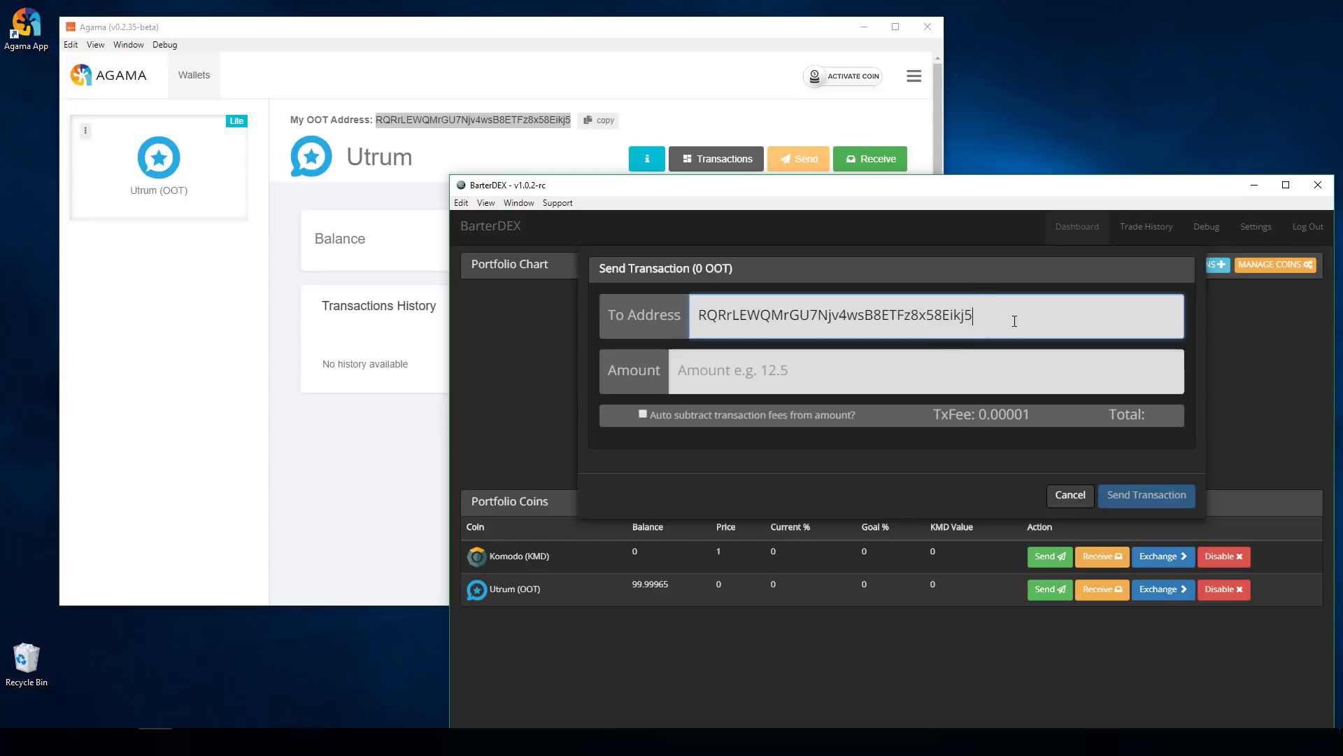
- Enter an amount of 5 OOT and send the transaction
left_click(793, 362)
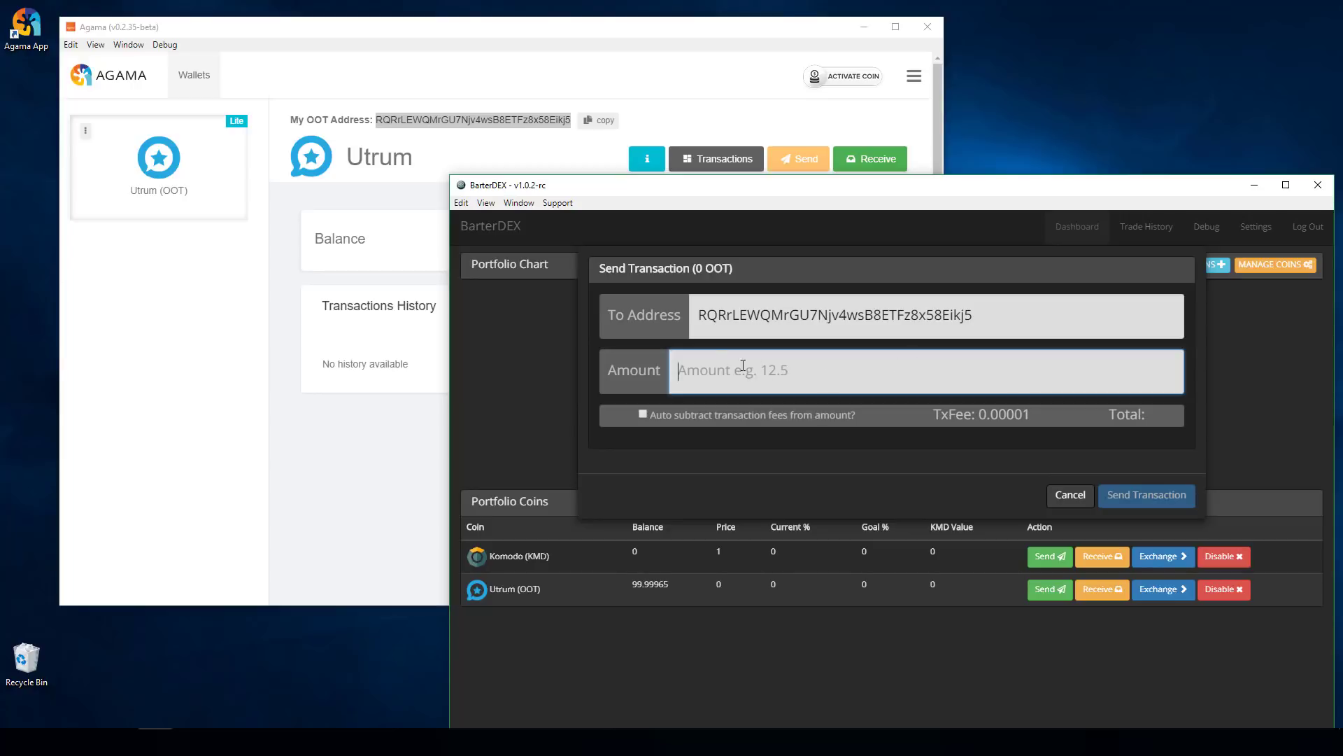
type("5")
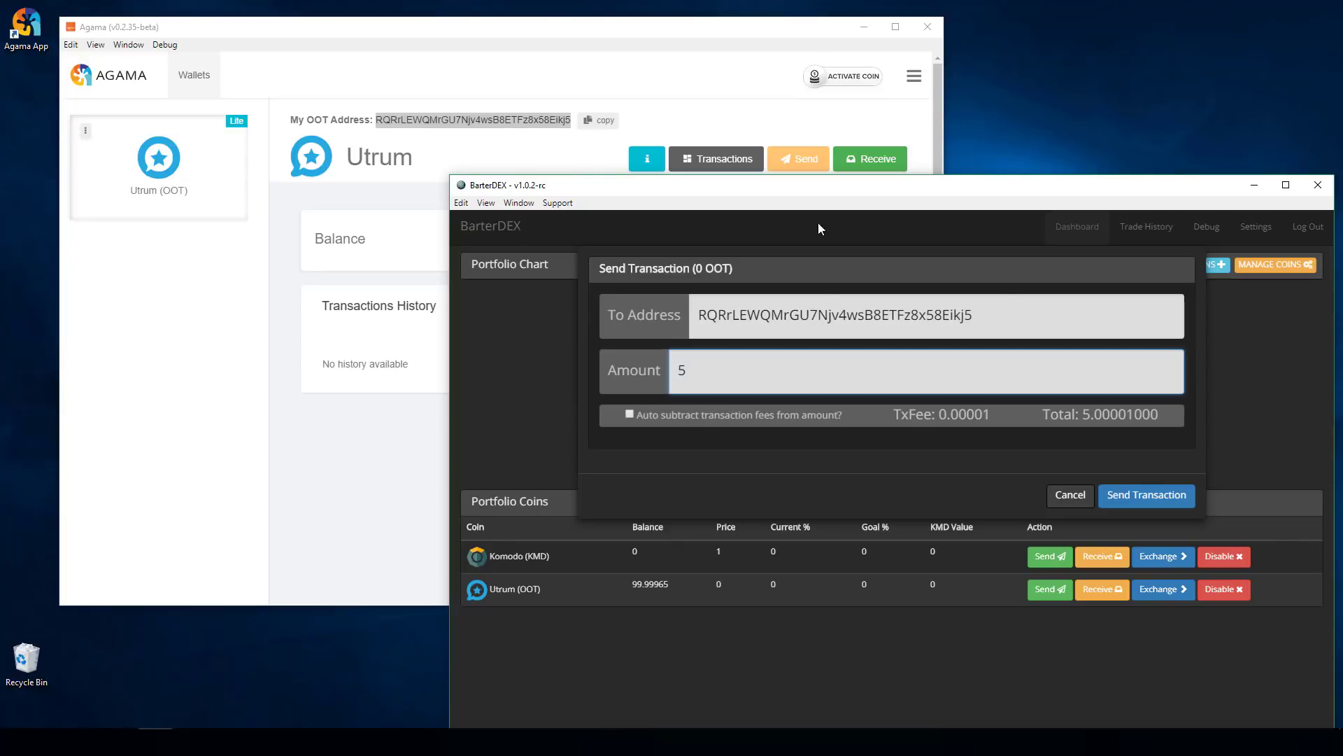
left_click(1133, 492)
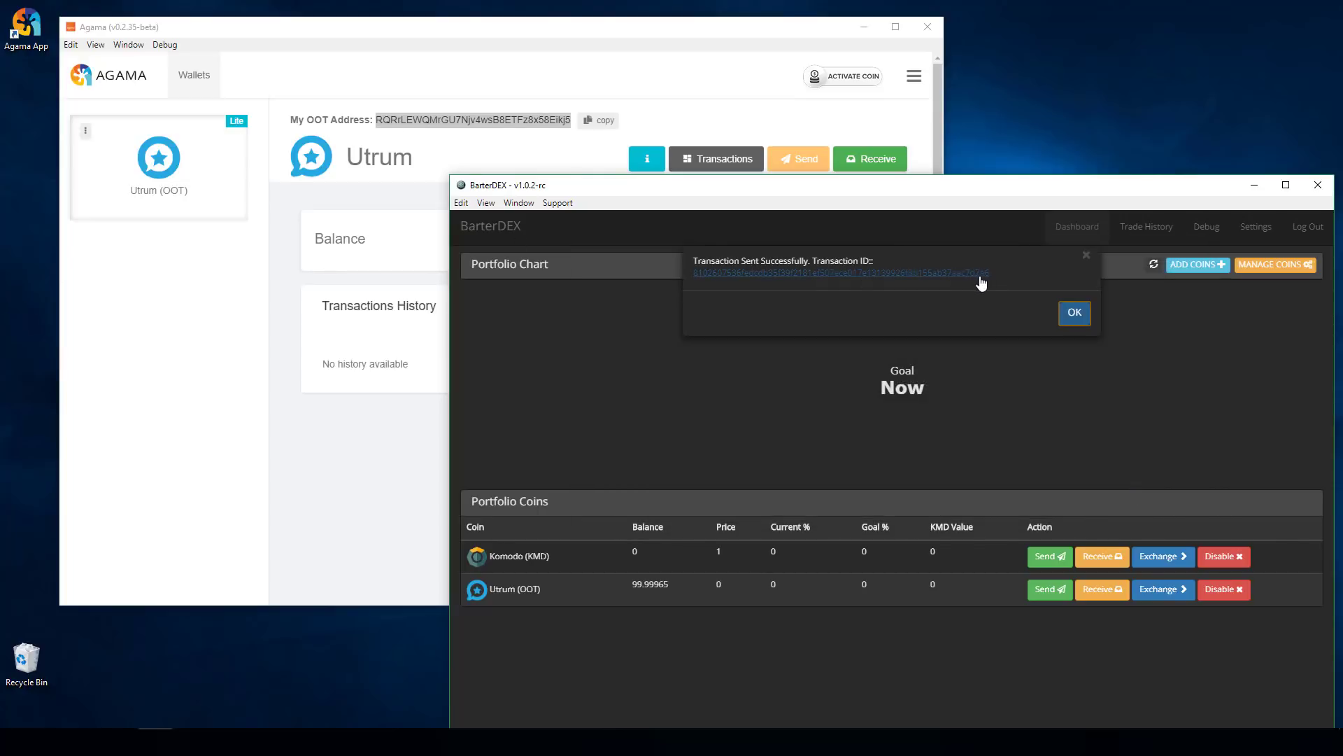
- Copy the resulting transaction ID and bring Microsoft Edge to the front
left_click_drag(1011, 278, 894, 279)
left_click_drag(709, 278, 692, 274)
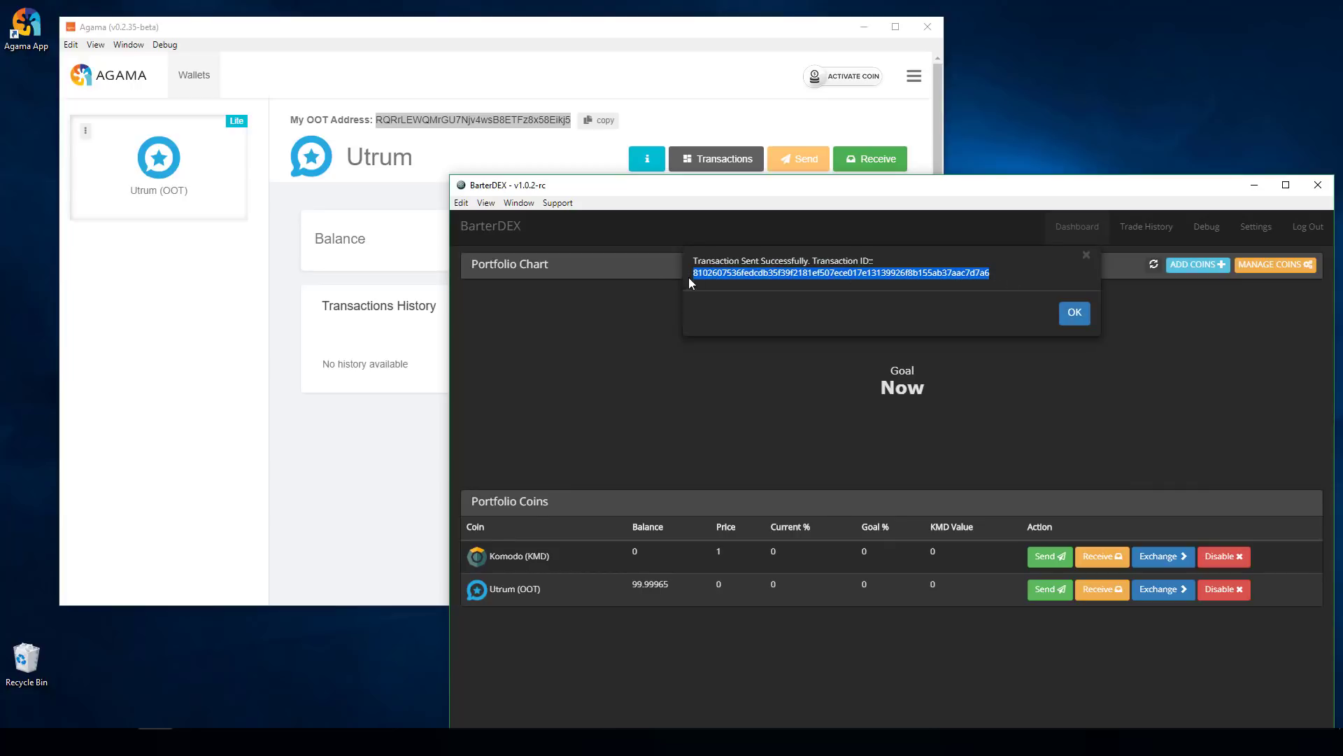
right_click(880, 280)
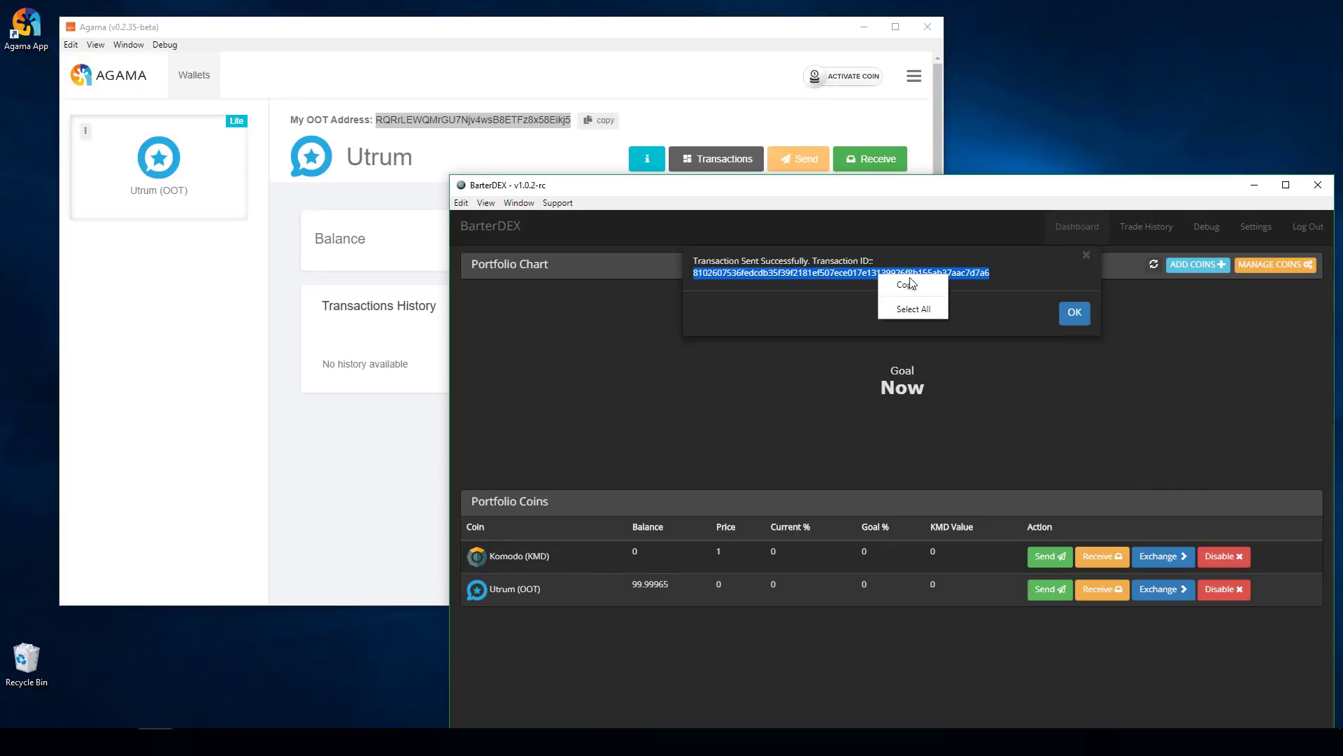
left_click(899, 285)
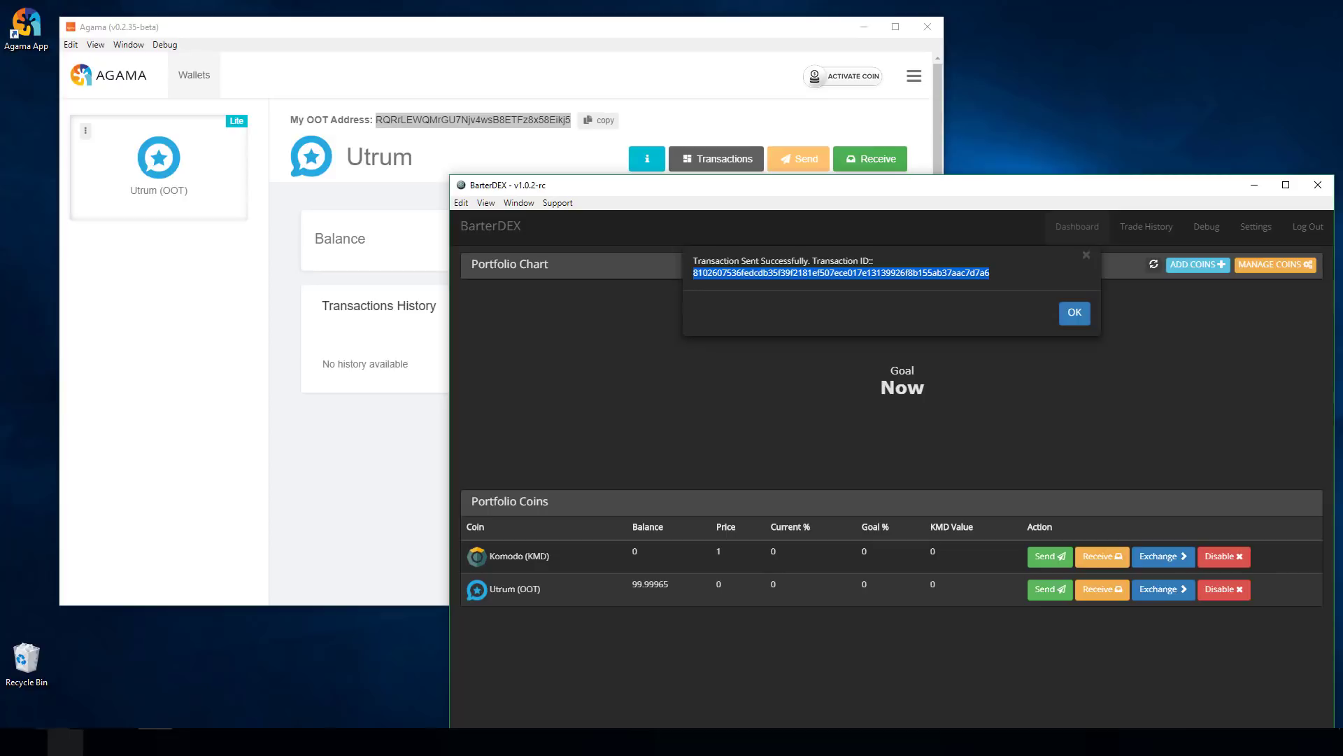
left_click(65, 742)
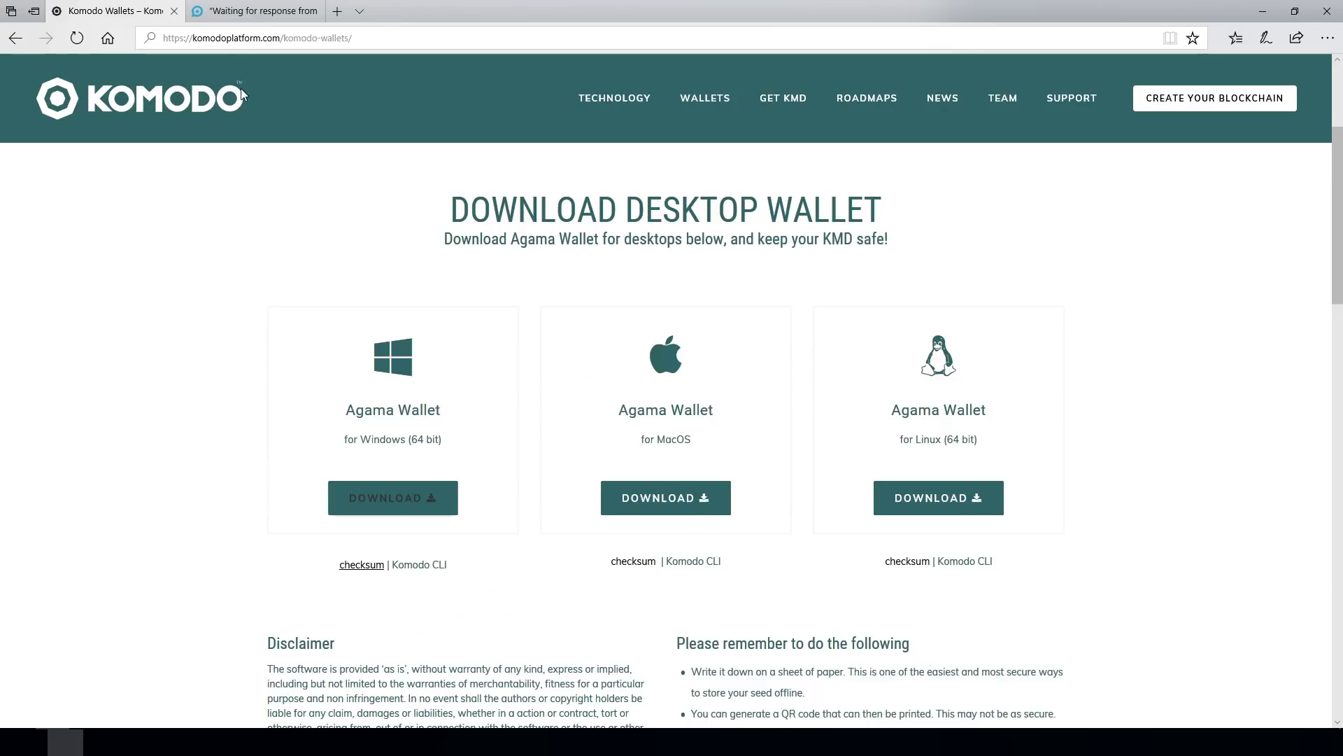
- On ootexplorer.com, paste the transaction ID into the page address after tx/
left_click(248, 14)
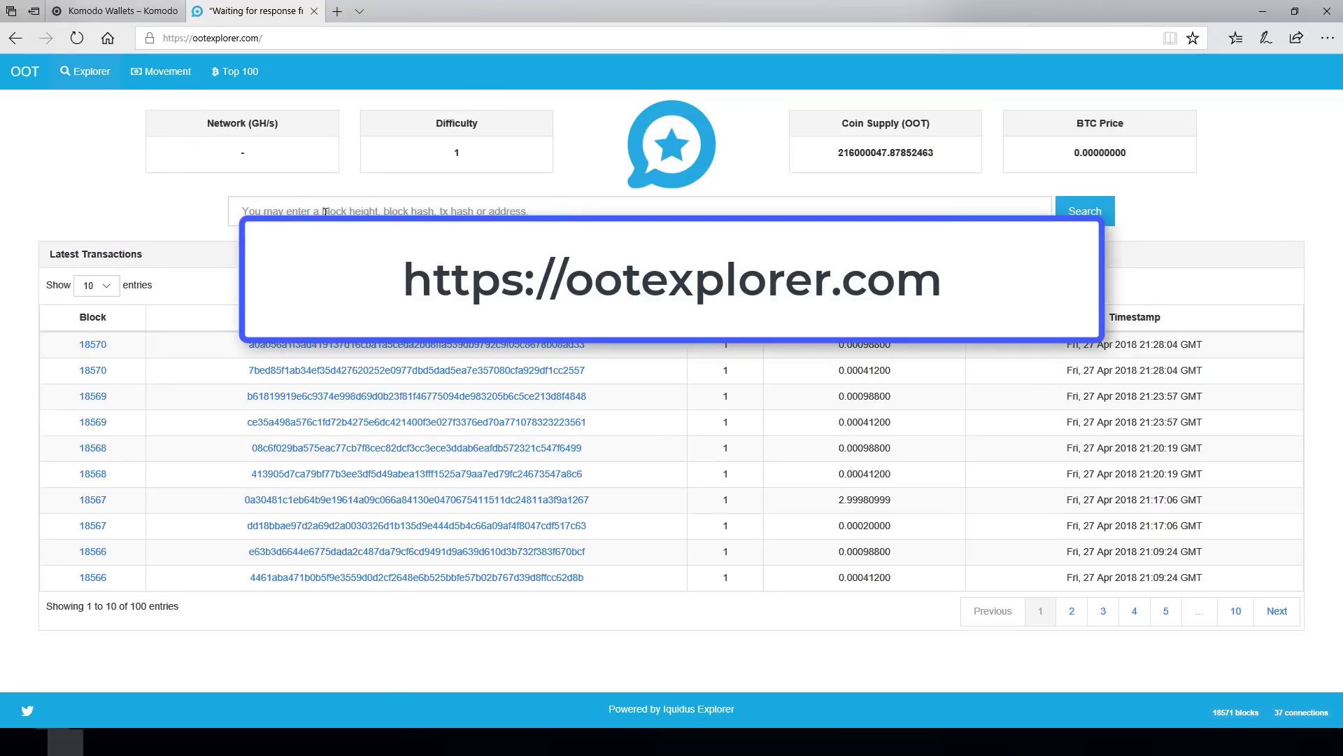
left_click(334, 211)
key("ctrl+v")
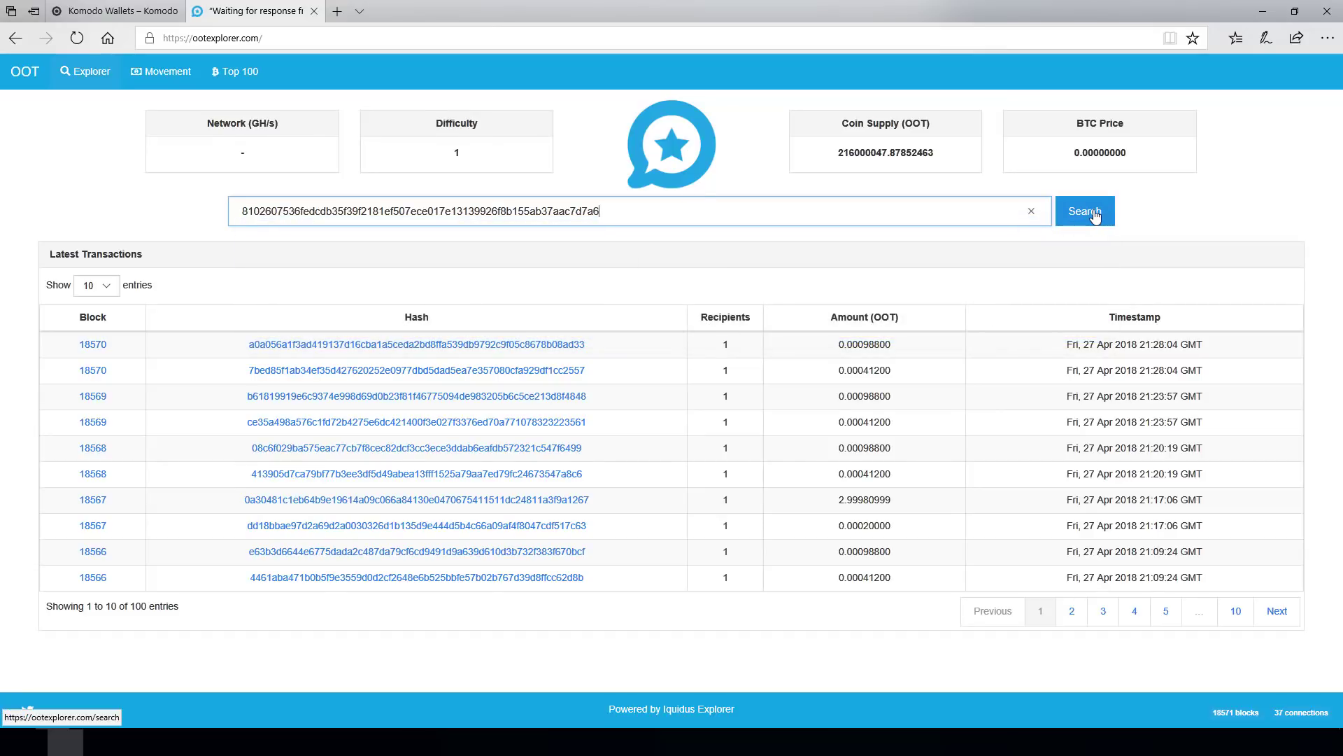
left_click(327, 41)
left_click(327, 41)
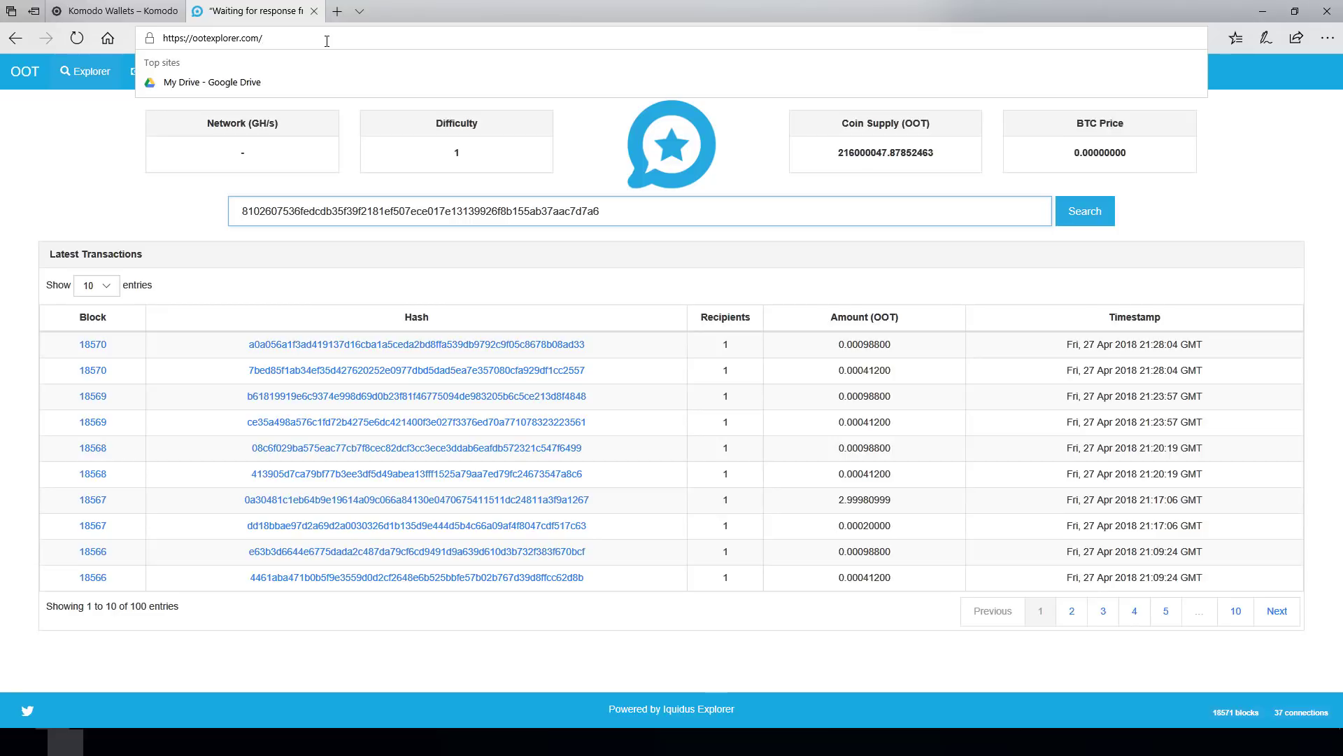
type("tx")
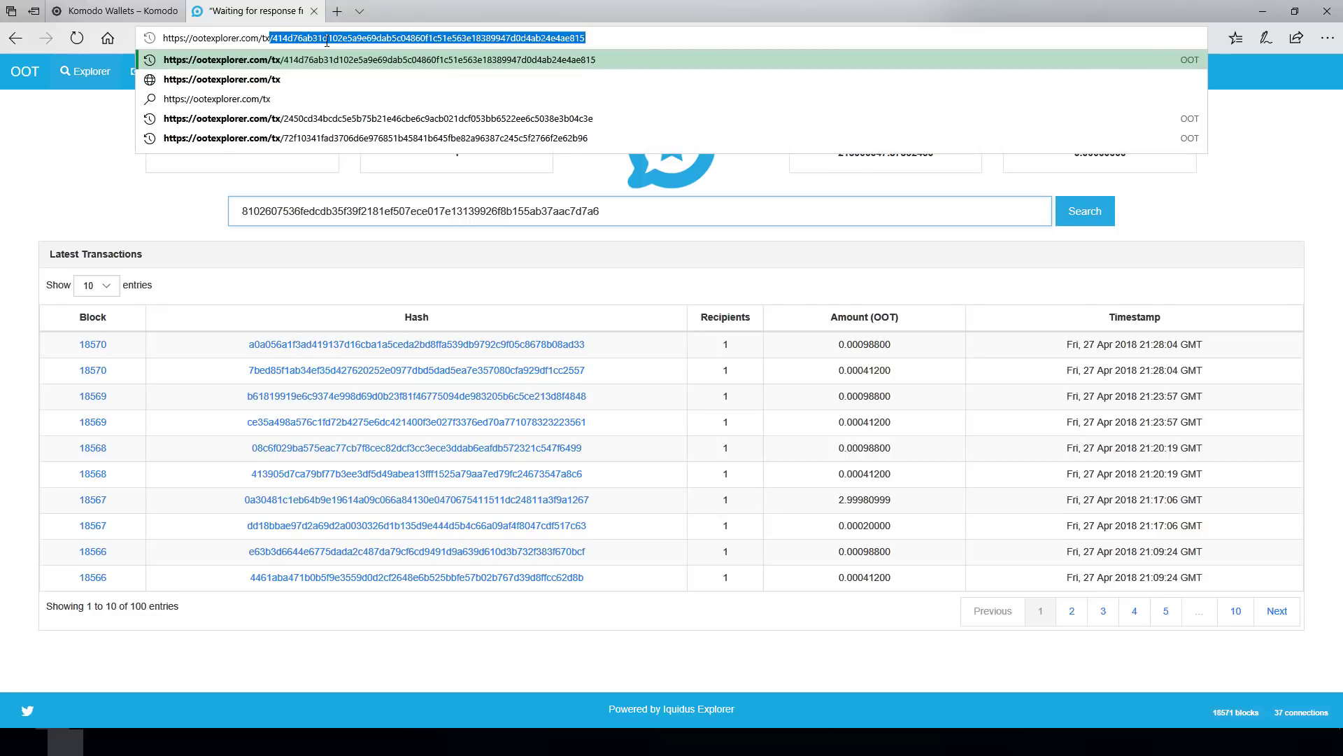
type("/")
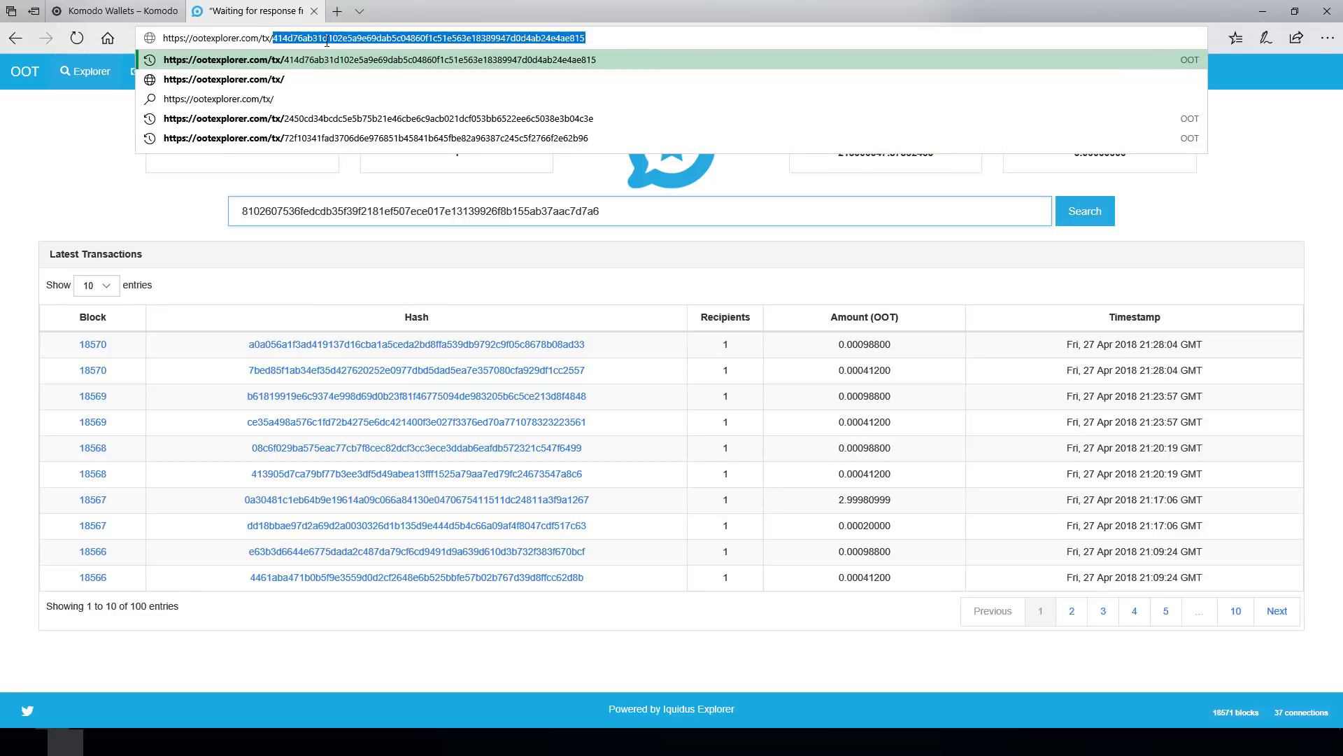
key("BackSpace")
key("ctrl+v")
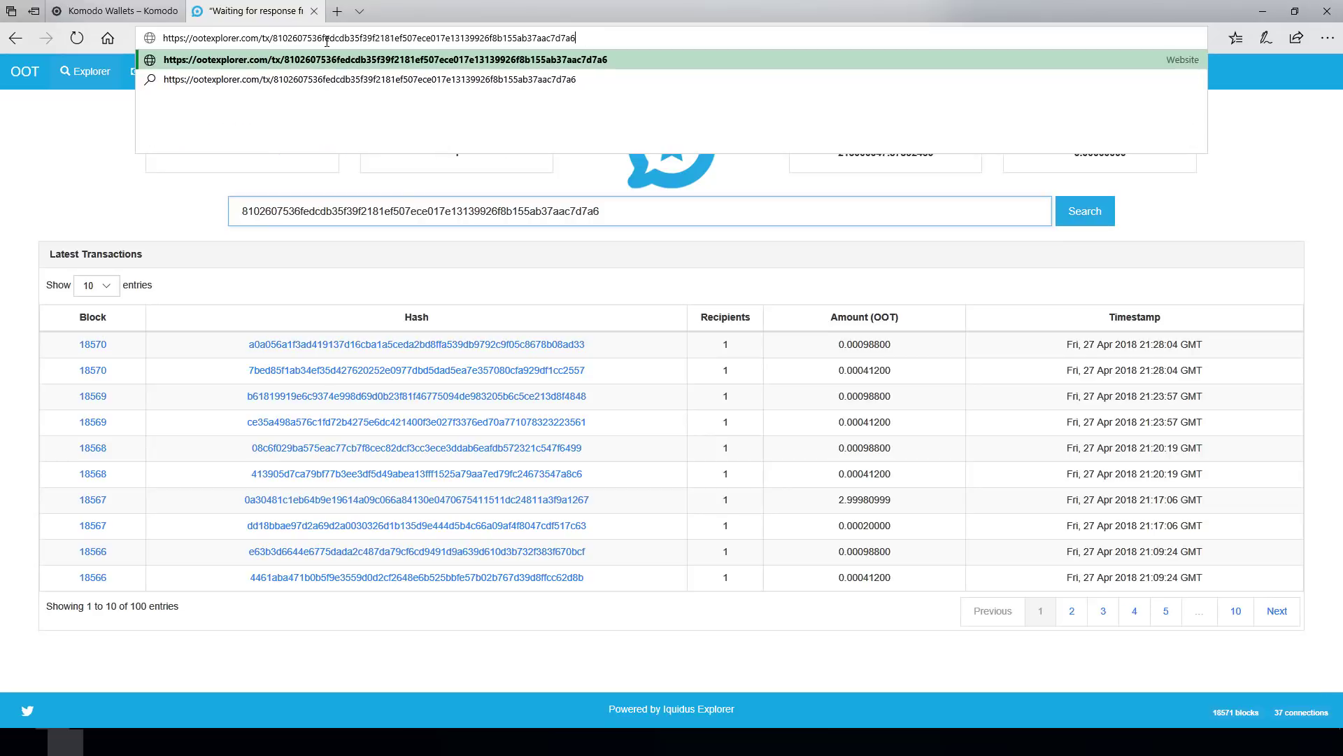
- Search the explorer for the transaction, then hide Edge and return to the Agama wallet
left_click_drag(275, 38, 598, 34)
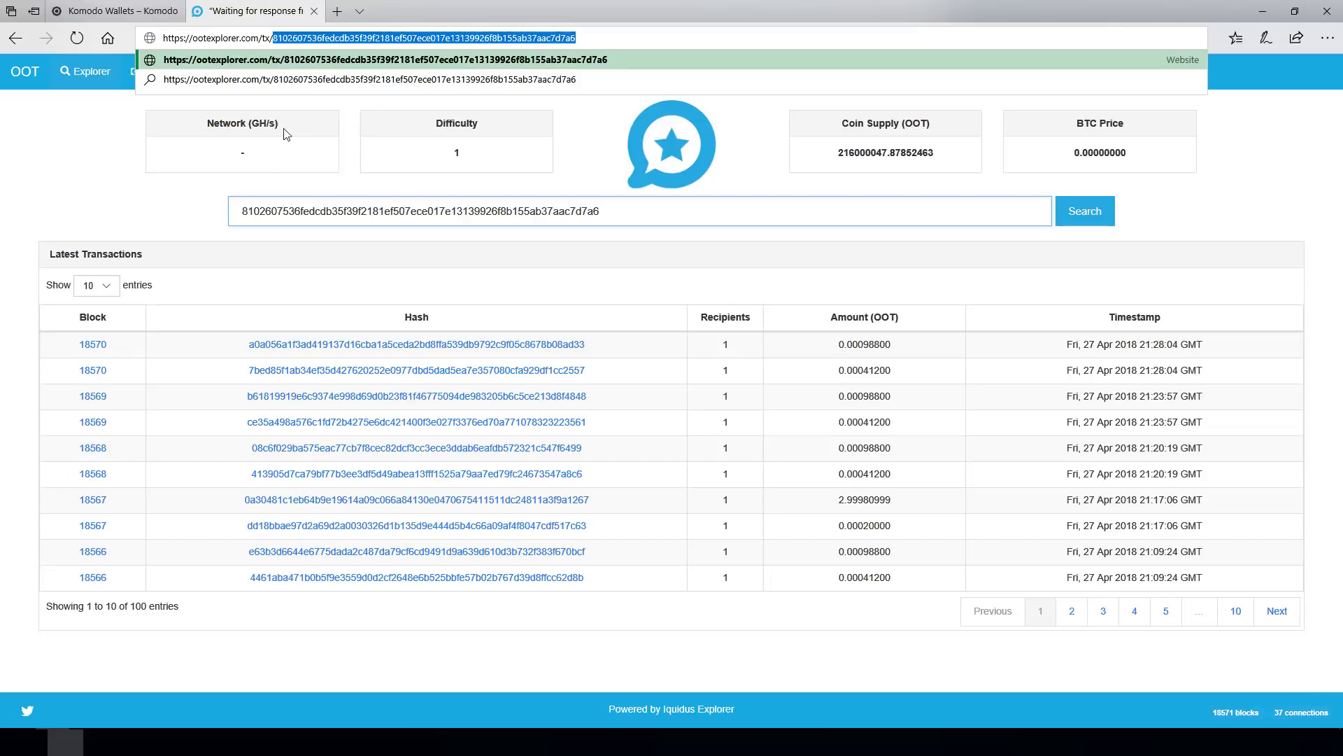
left_click(199, 212)
left_click(656, 216)
left_click(1068, 221)
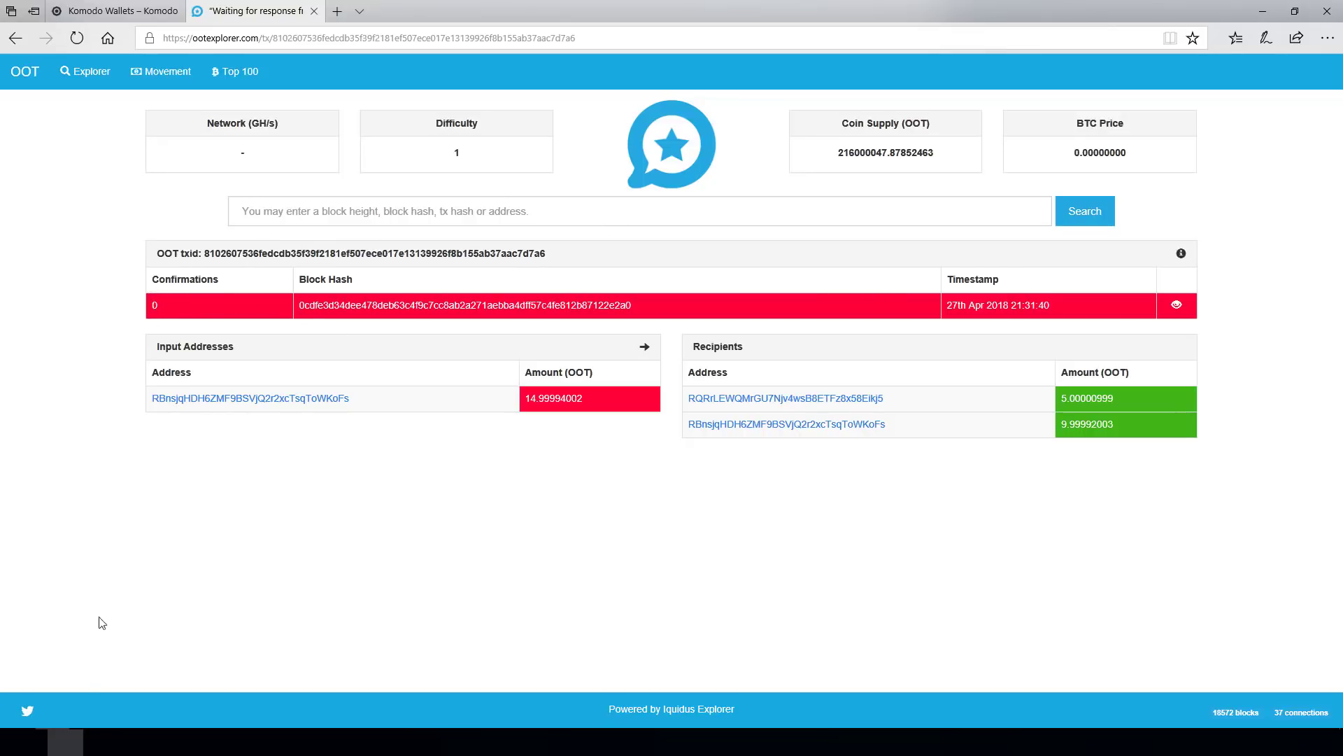
left_click(65, 742)
left_click(65, 742)
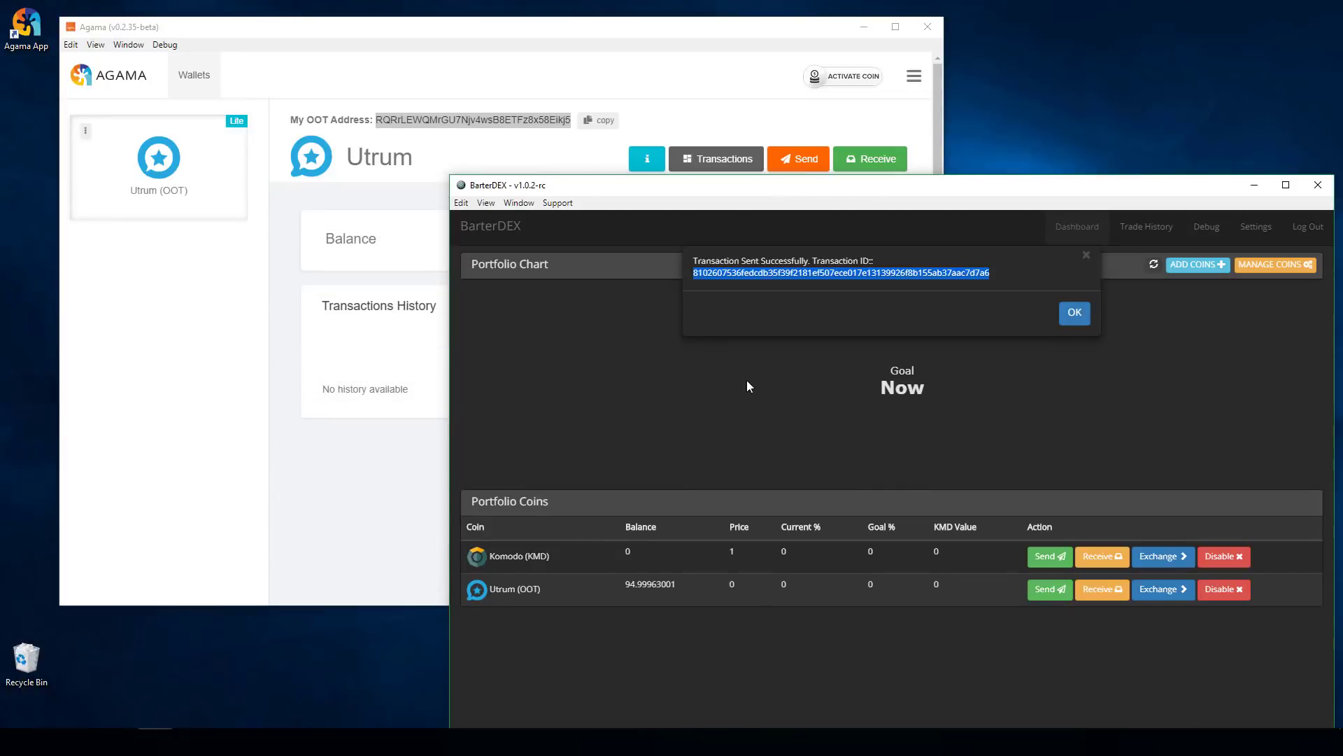
left_click(308, 28)
- Refresh Agama's Utrum balance to 5.00000999 and dismiss BarterDEX's transaction-sent popup
left_click(759, 240)
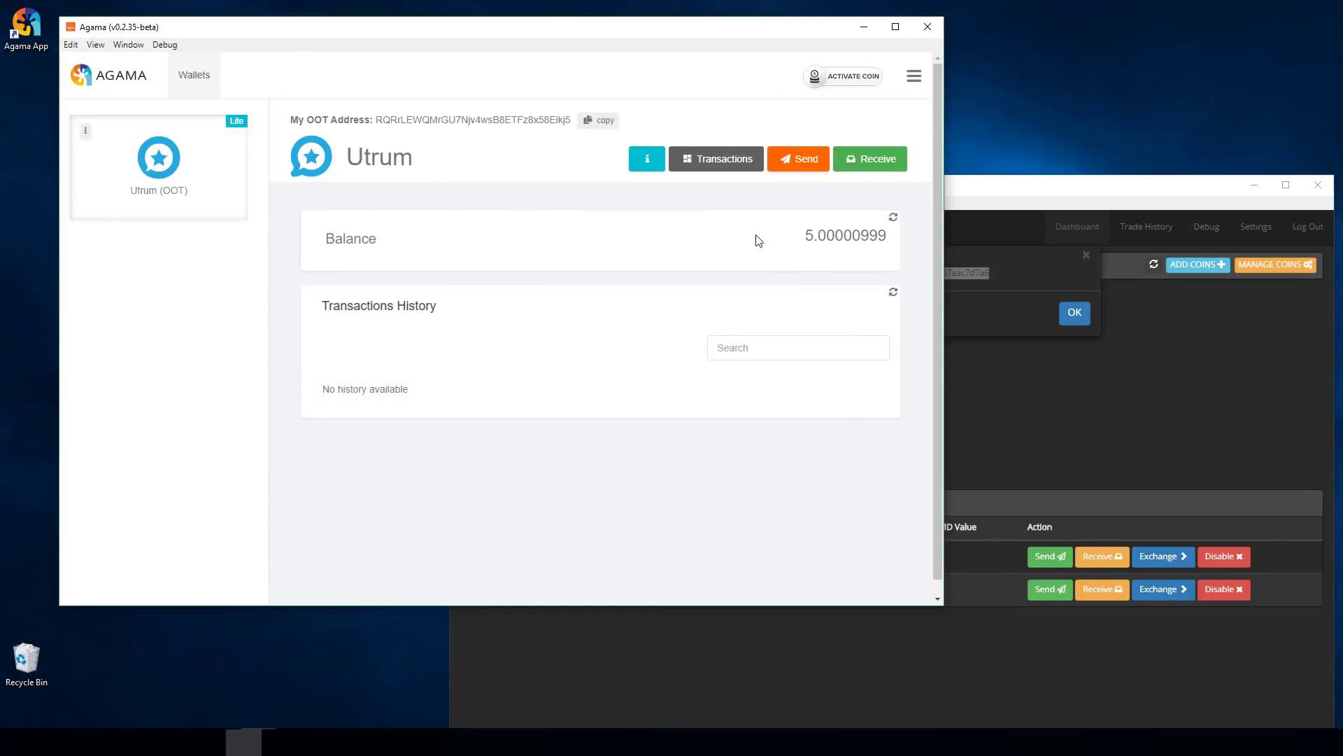
left_click(894, 218)
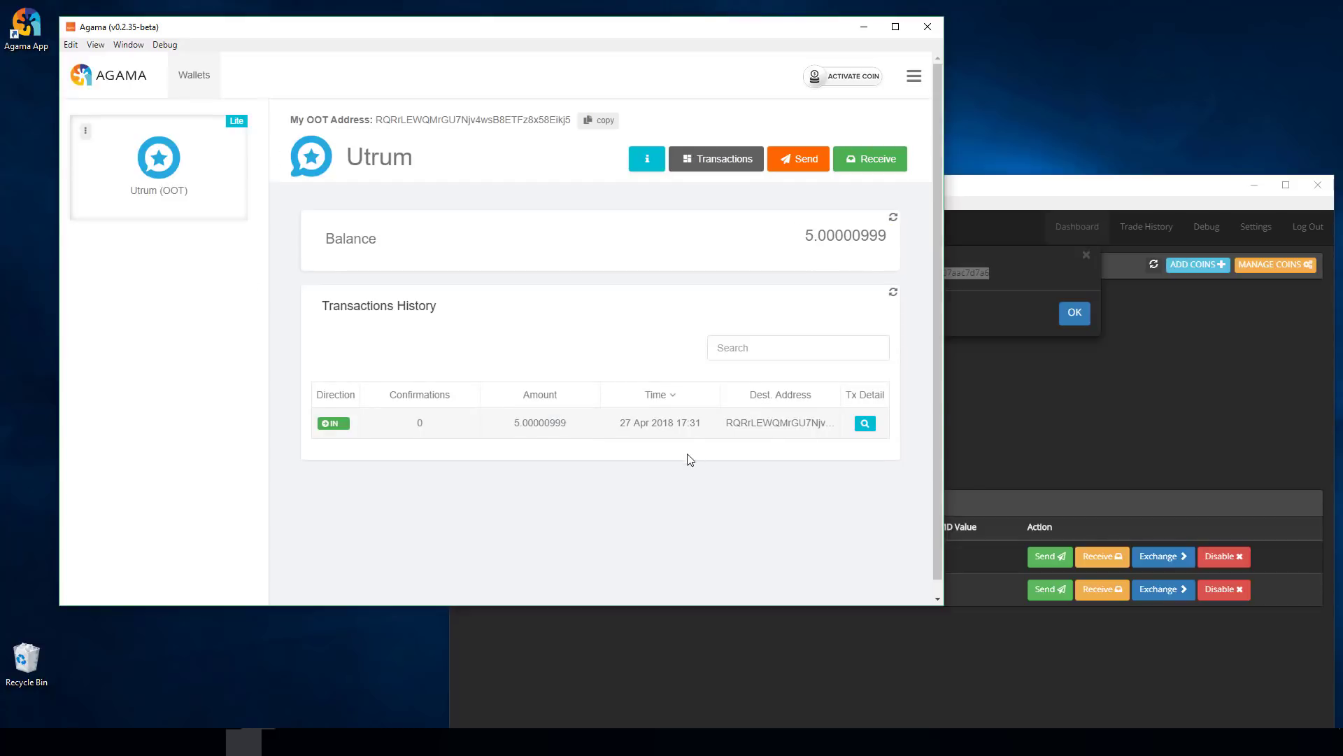
left_click(1007, 266)
left_click(1074, 315)
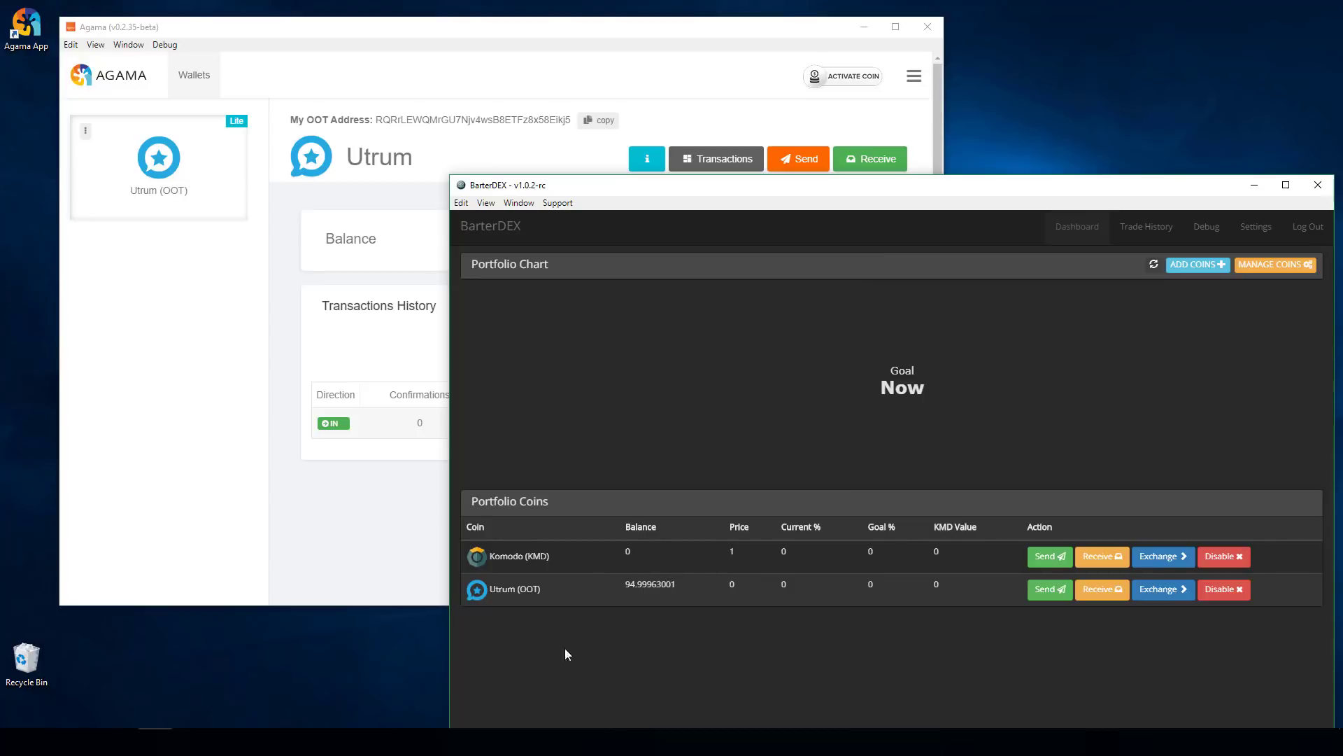
- Recheck the explorer, then refresh Agama's history until the incoming transfer shows 87 confirmations
left_click(65, 742)
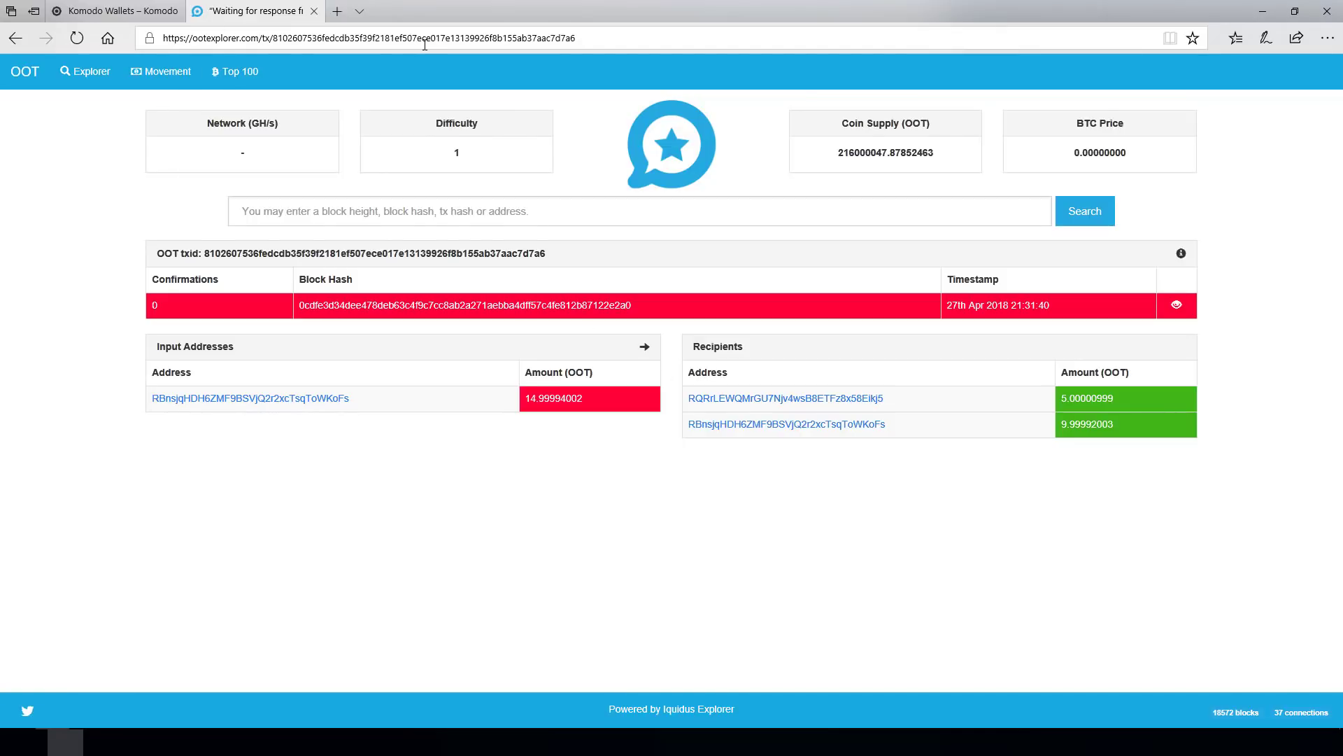
left_click(350, 742)
left_click(358, 541)
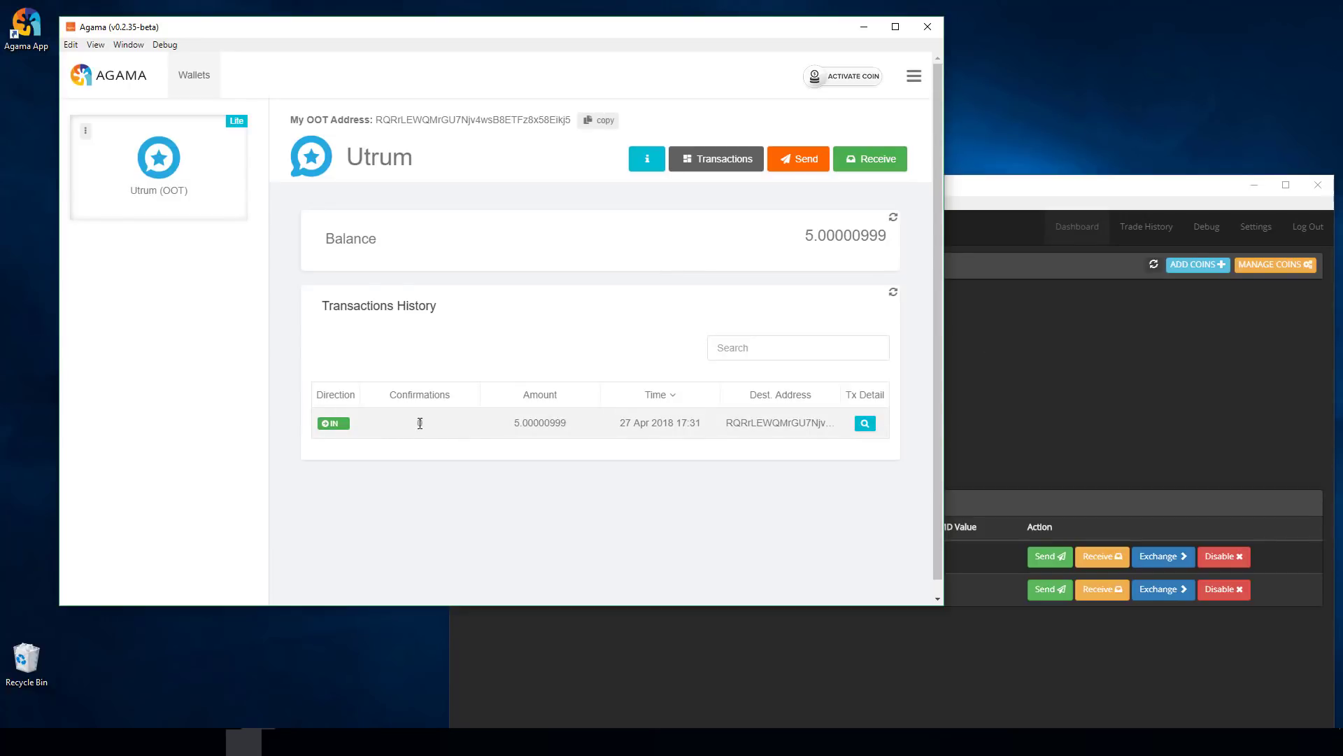
left_click(894, 292)
left_click(1038, 193)
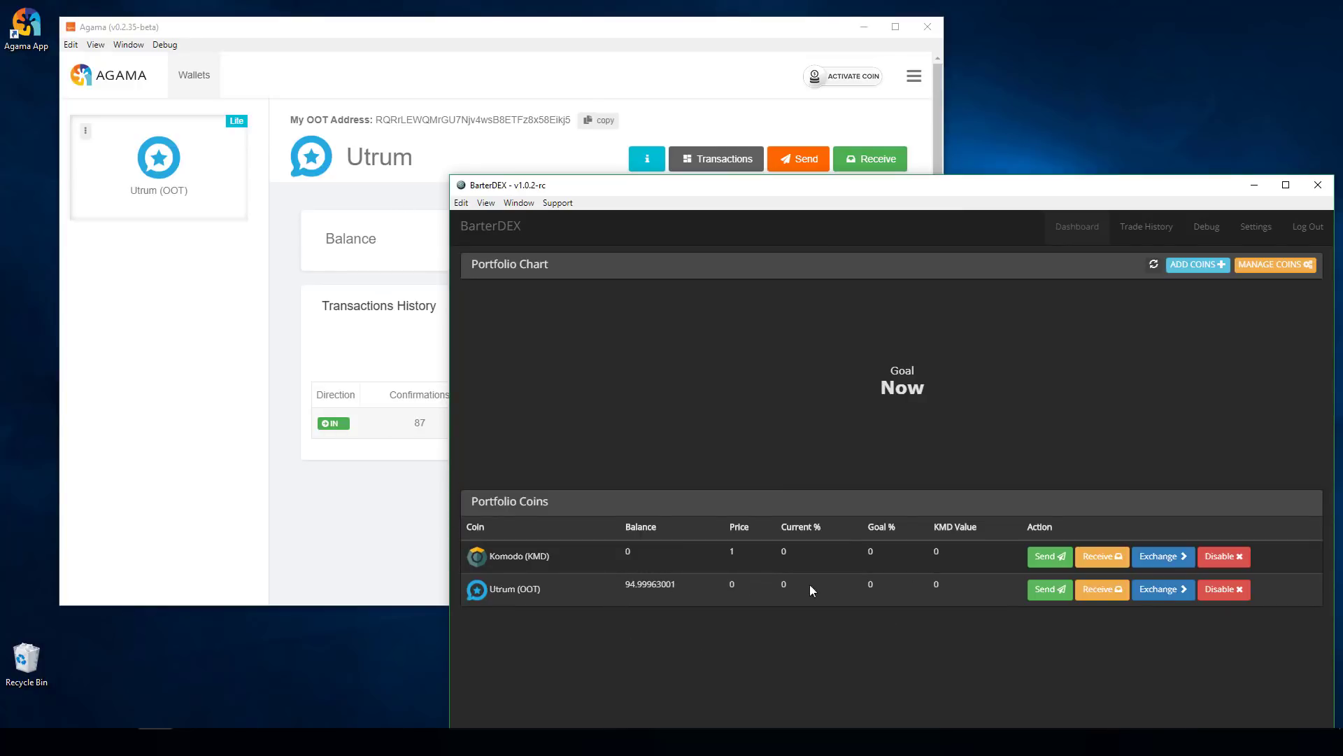
- Copy the BarterDEX Utrum receiving smartaddress
left_click(1110, 596)
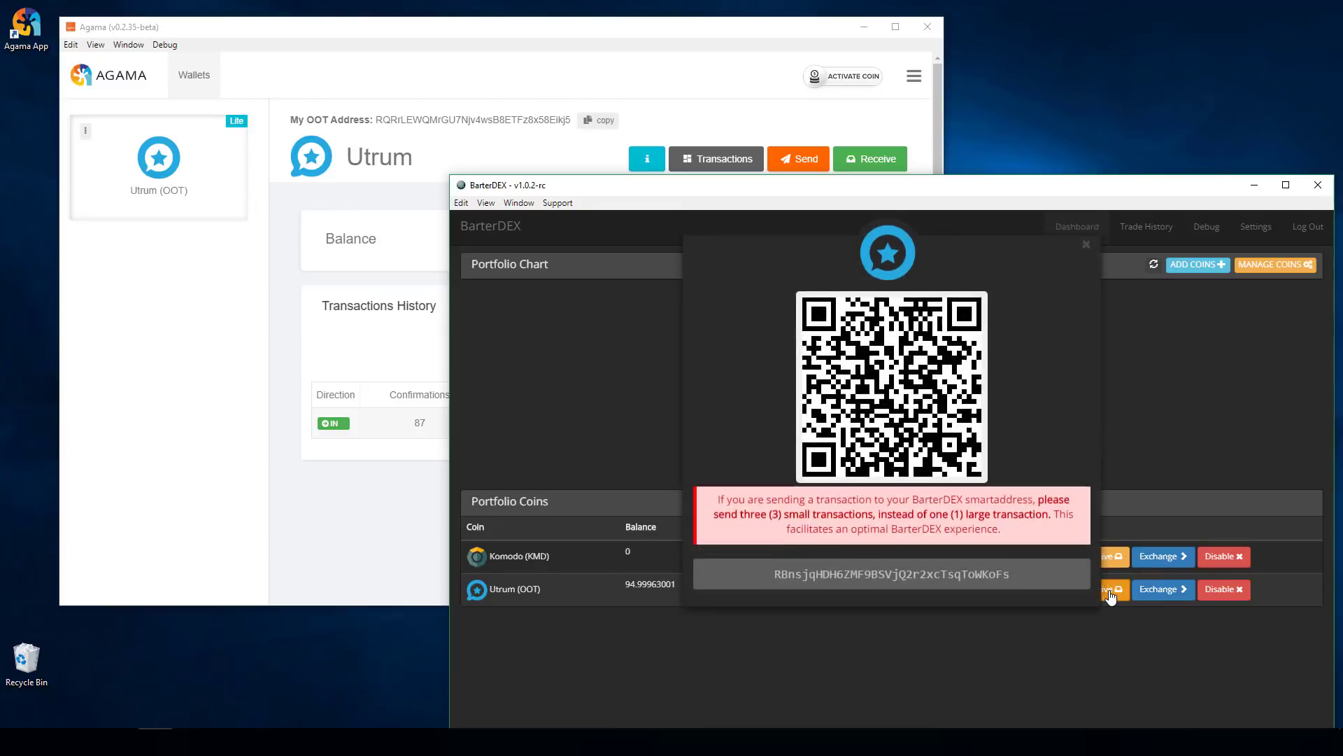
double_click(874, 584)
right_click(876, 586)
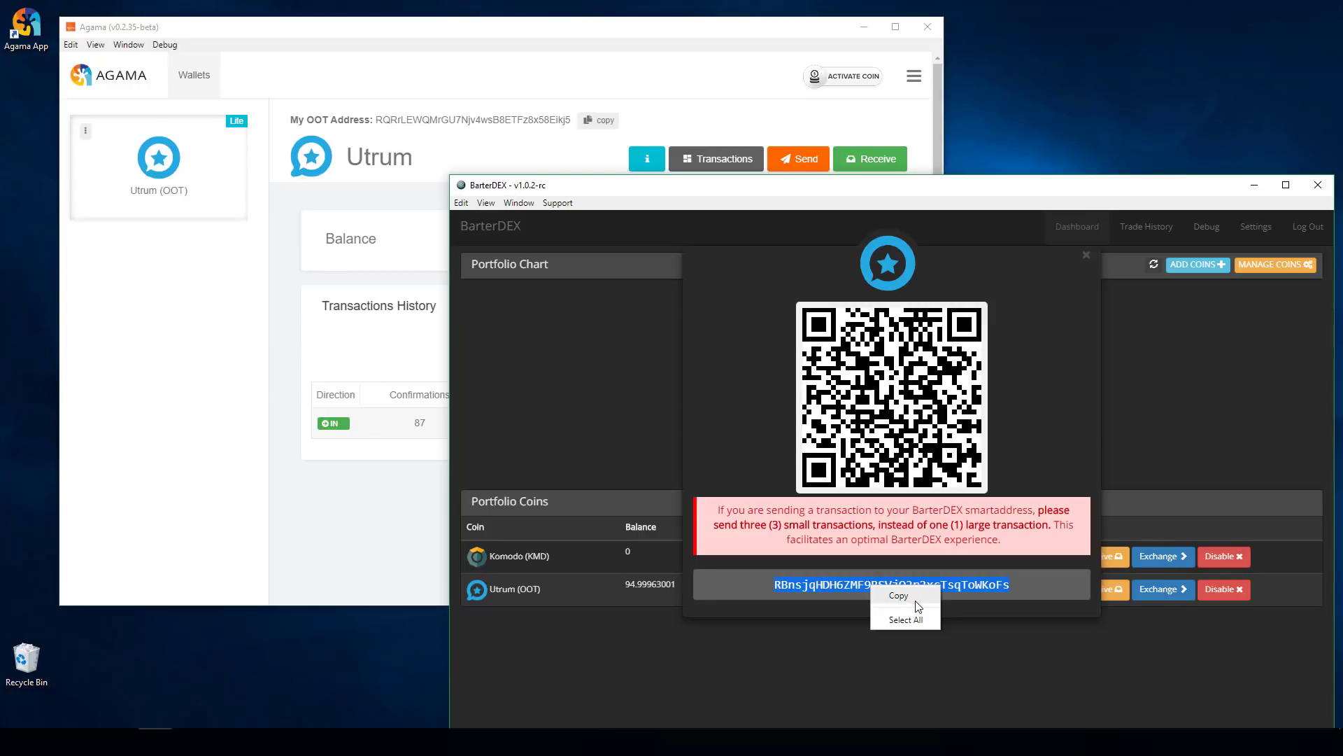
left_click(906, 598)
left_click(525, 30)
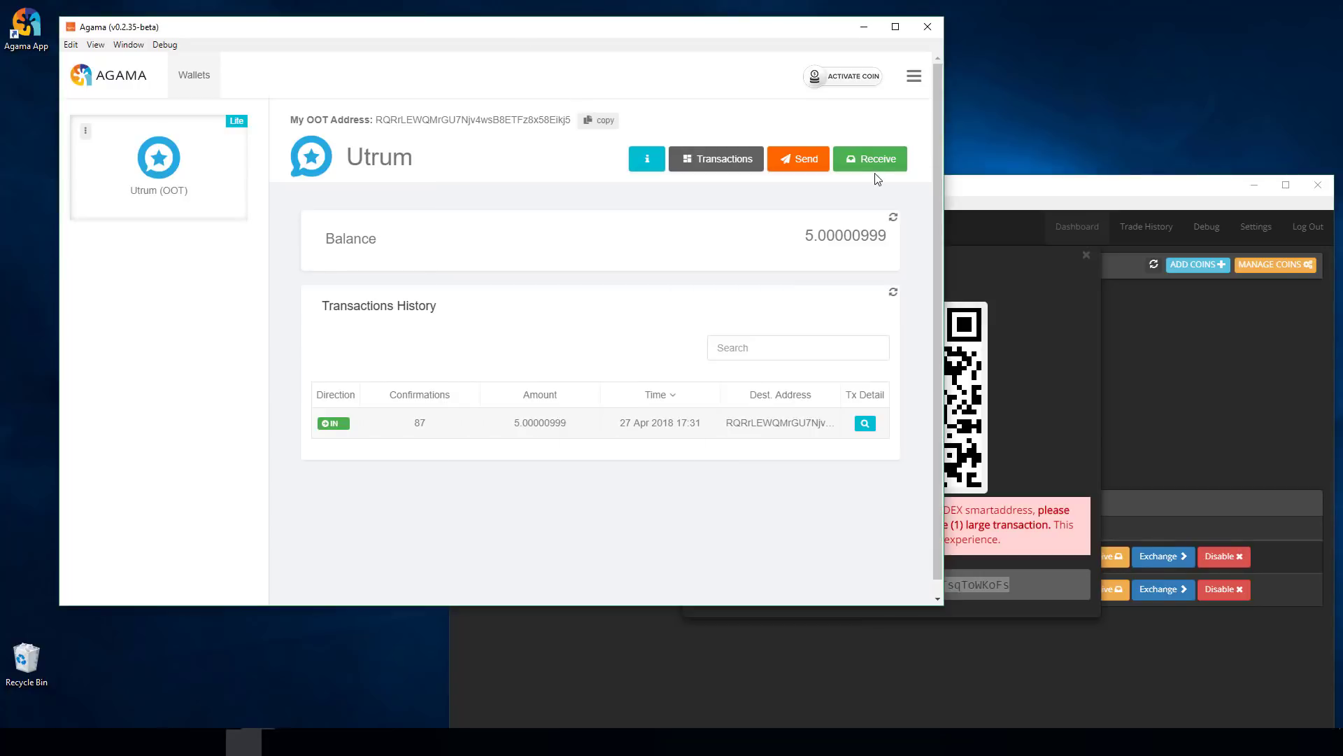
- In the Send OOT form, paste the BarterDEX address as recipient and enter amount 2
left_click(797, 163)
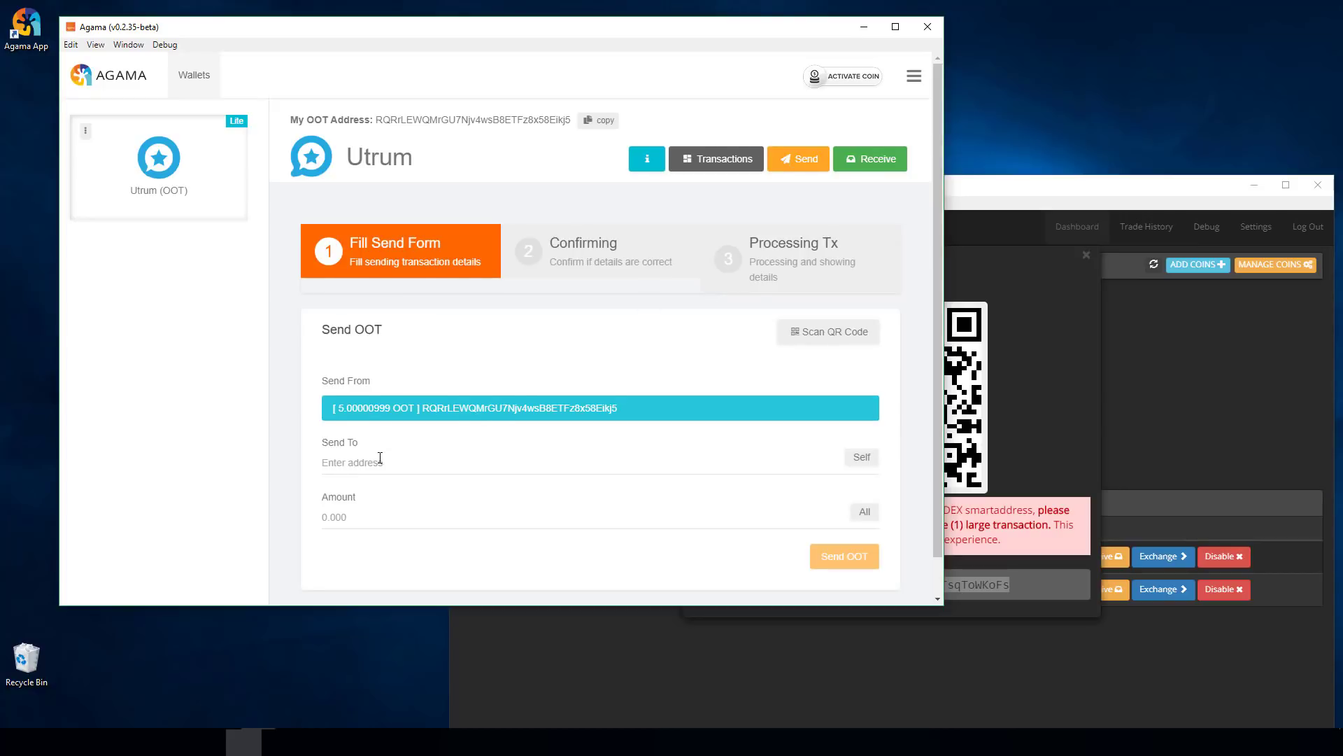
scroll(378, 457, "down", 1)
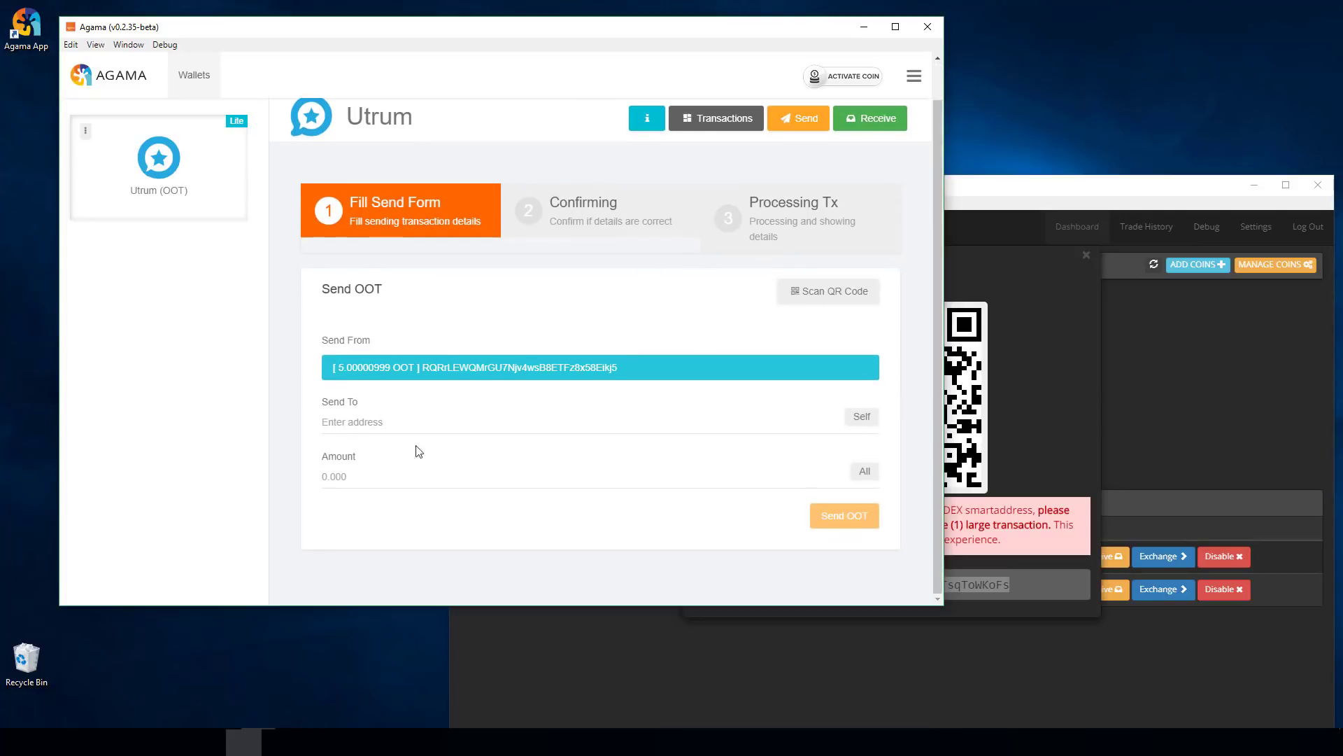
left_click(358, 423)
right_click(359, 423)
left_click(394, 505)
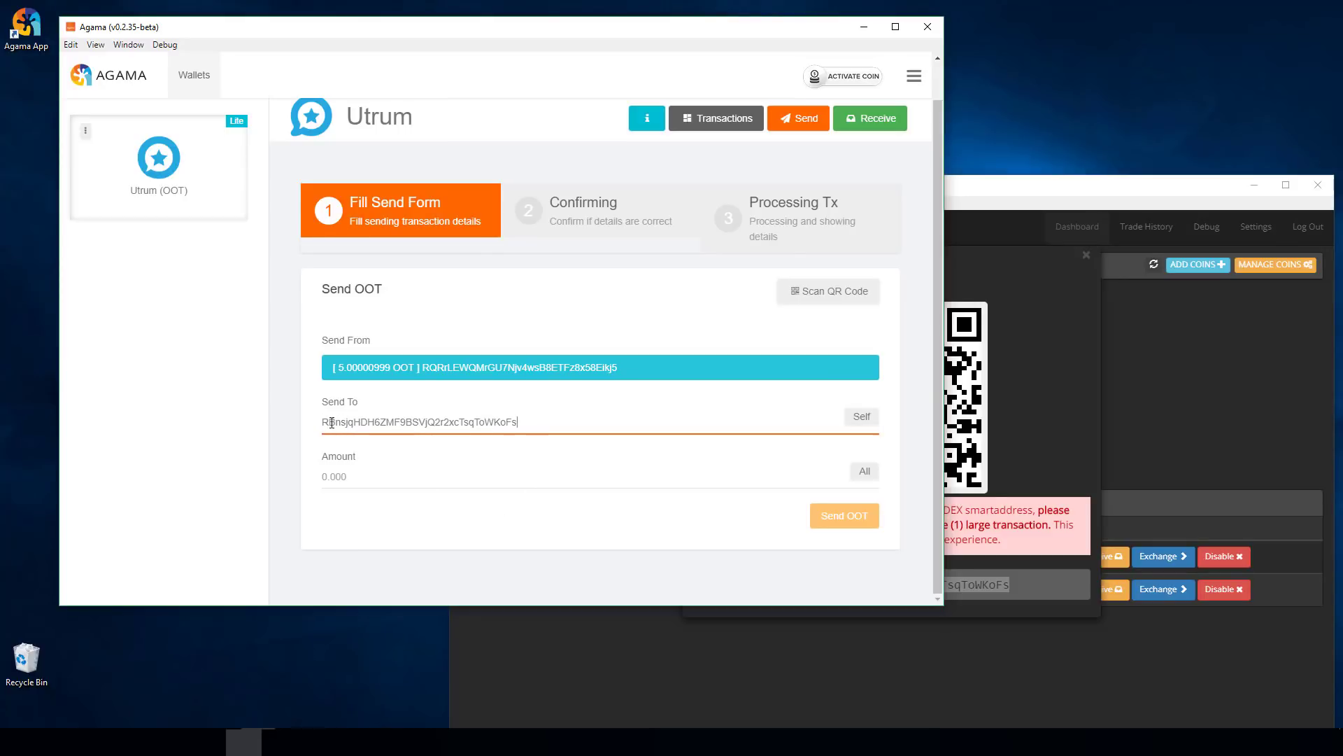
left_click(1005, 252)
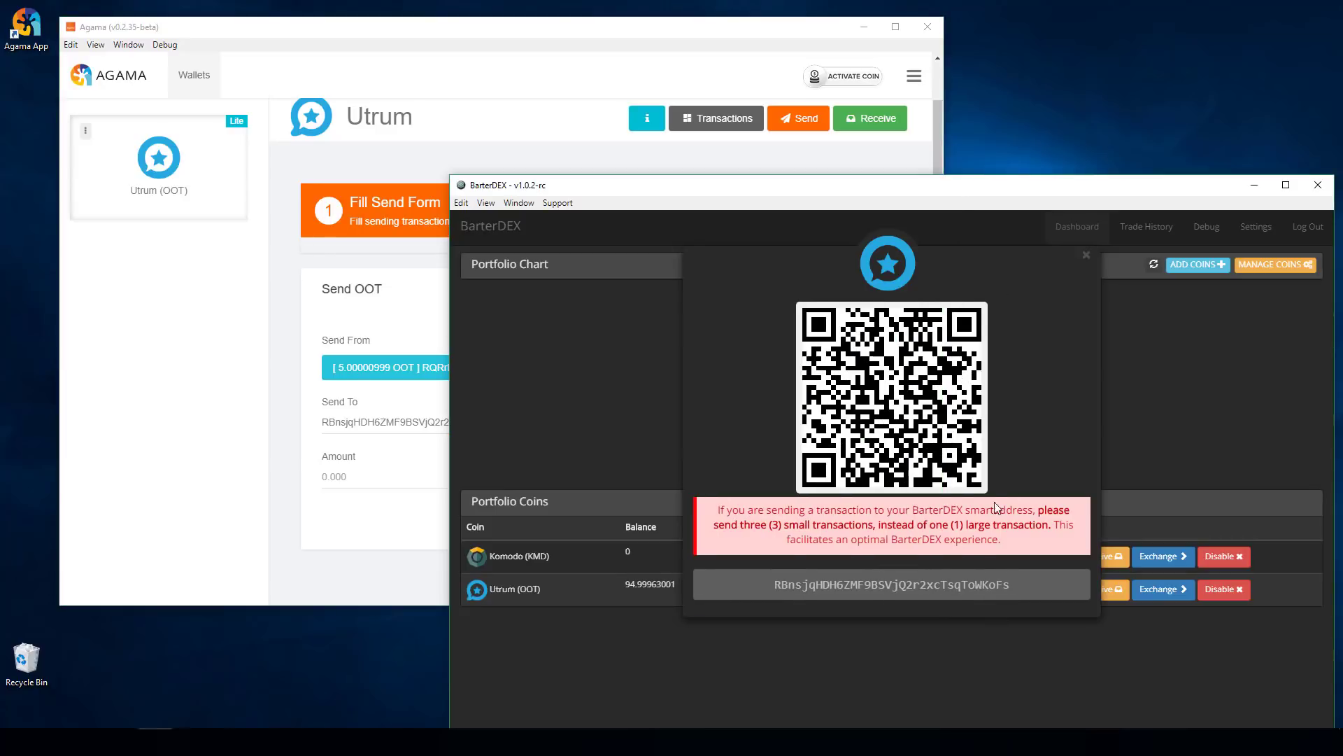
left_click(413, 472)
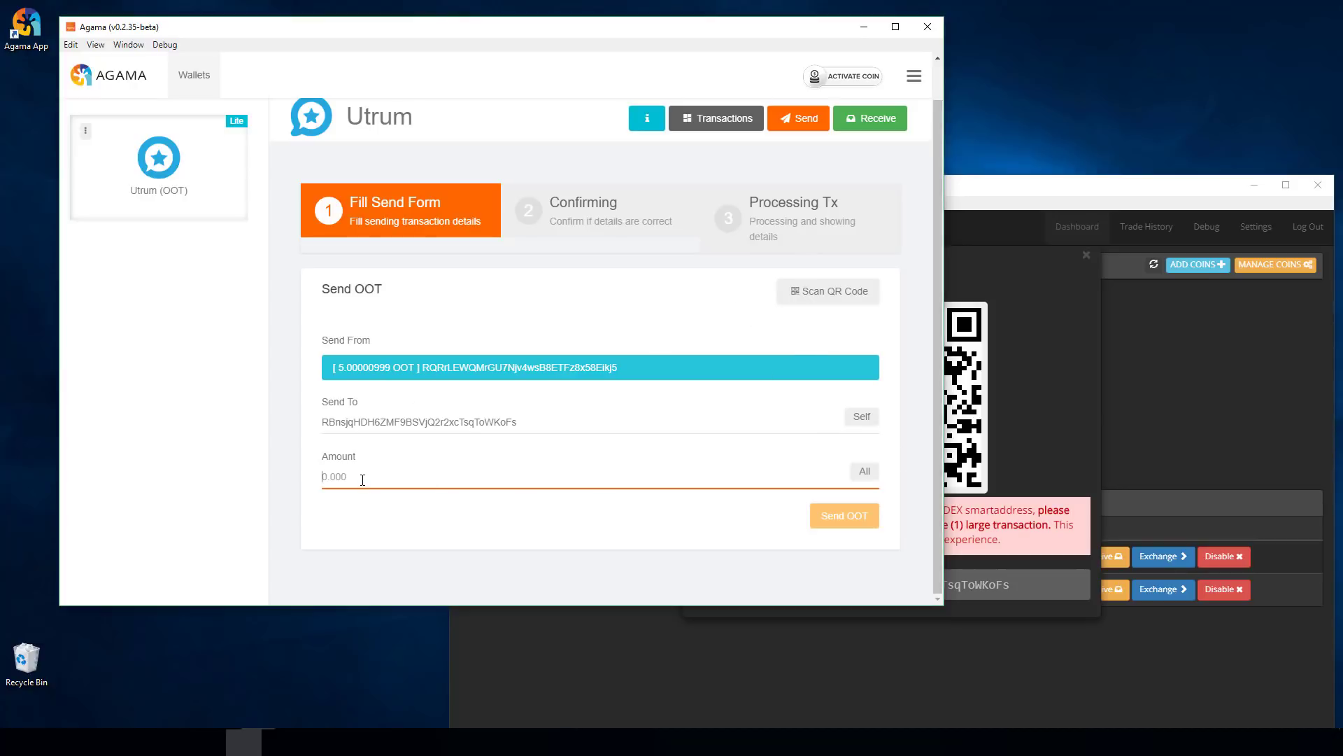
type("2")
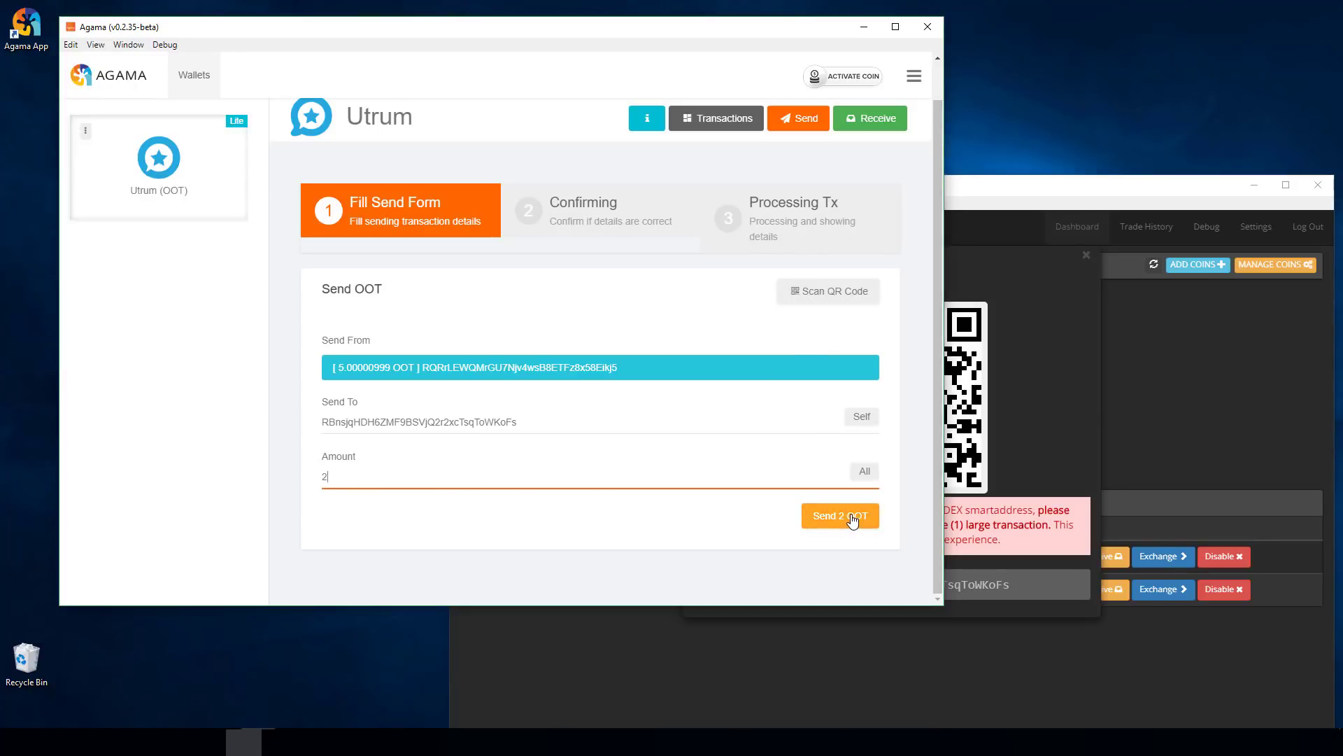
- Send and confirm the 2 OOT transfer to BarterDEX, then go back to Transactions
left_click(846, 521)
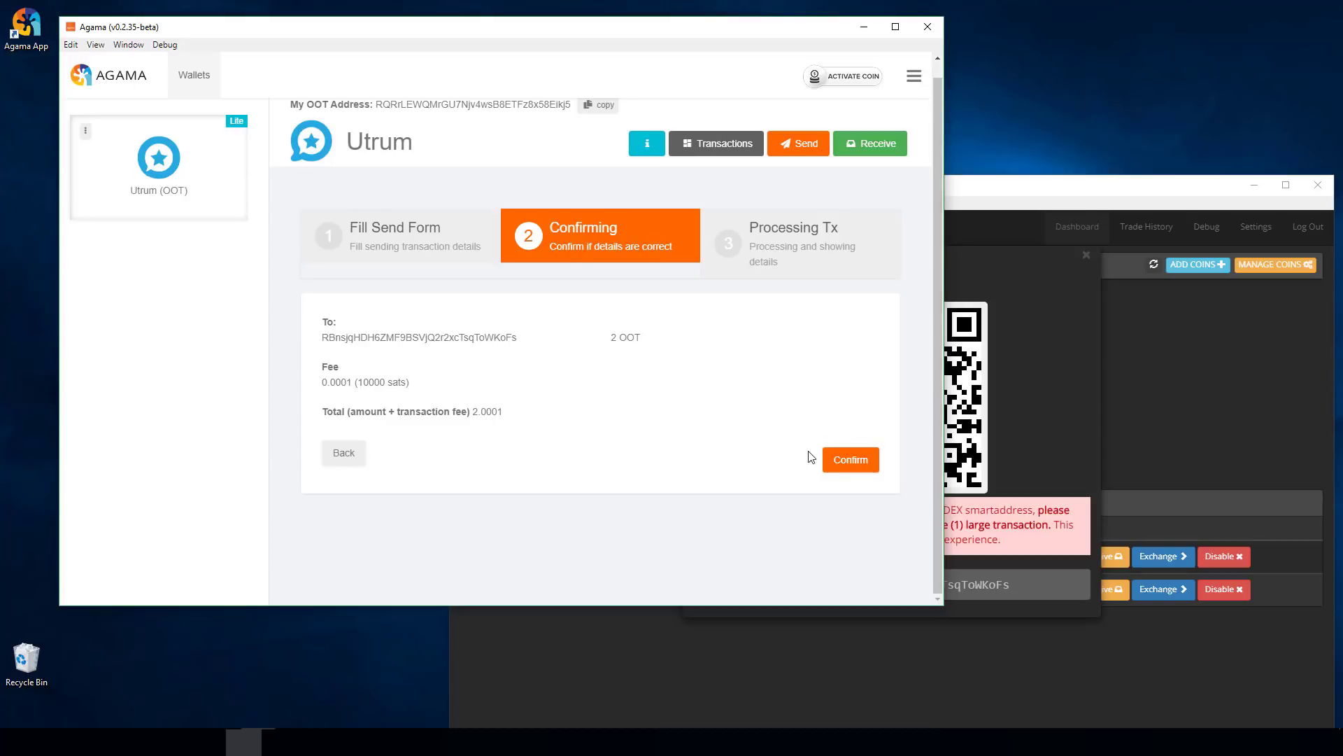
left_click(855, 465)
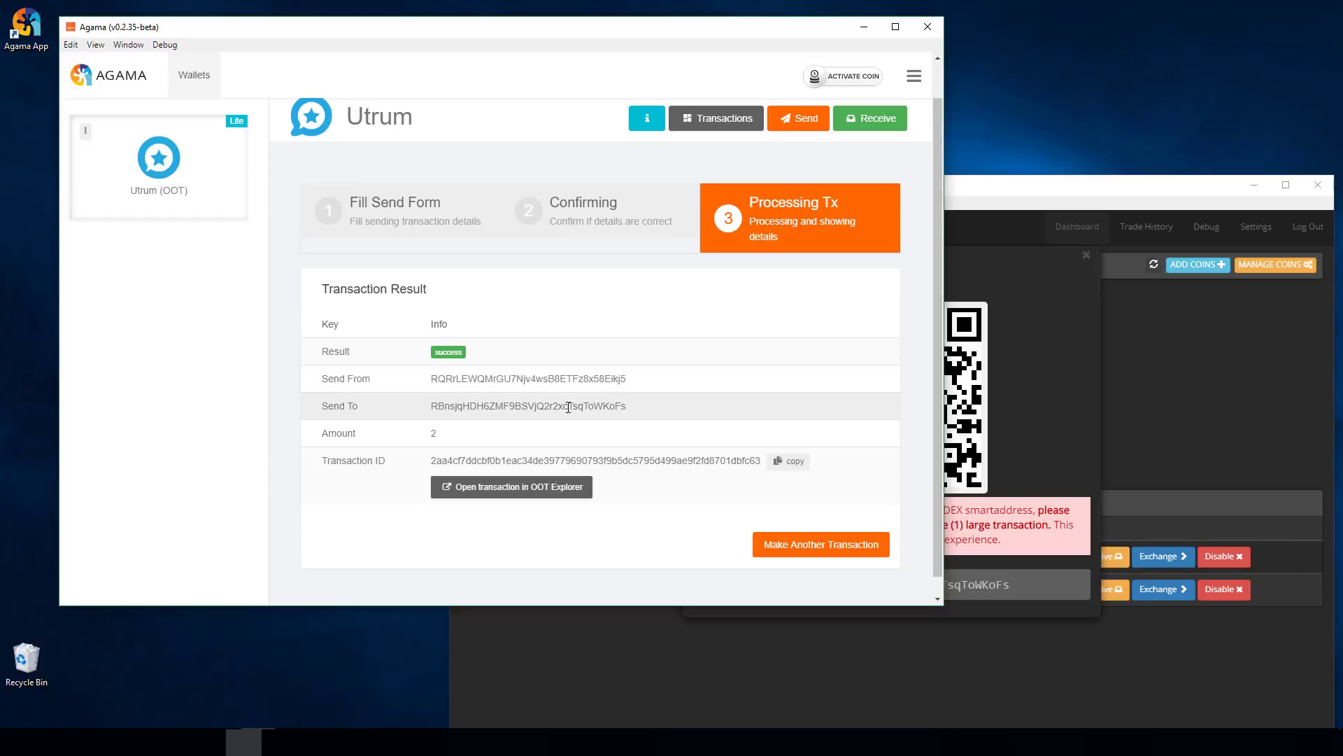
left_click(701, 124)
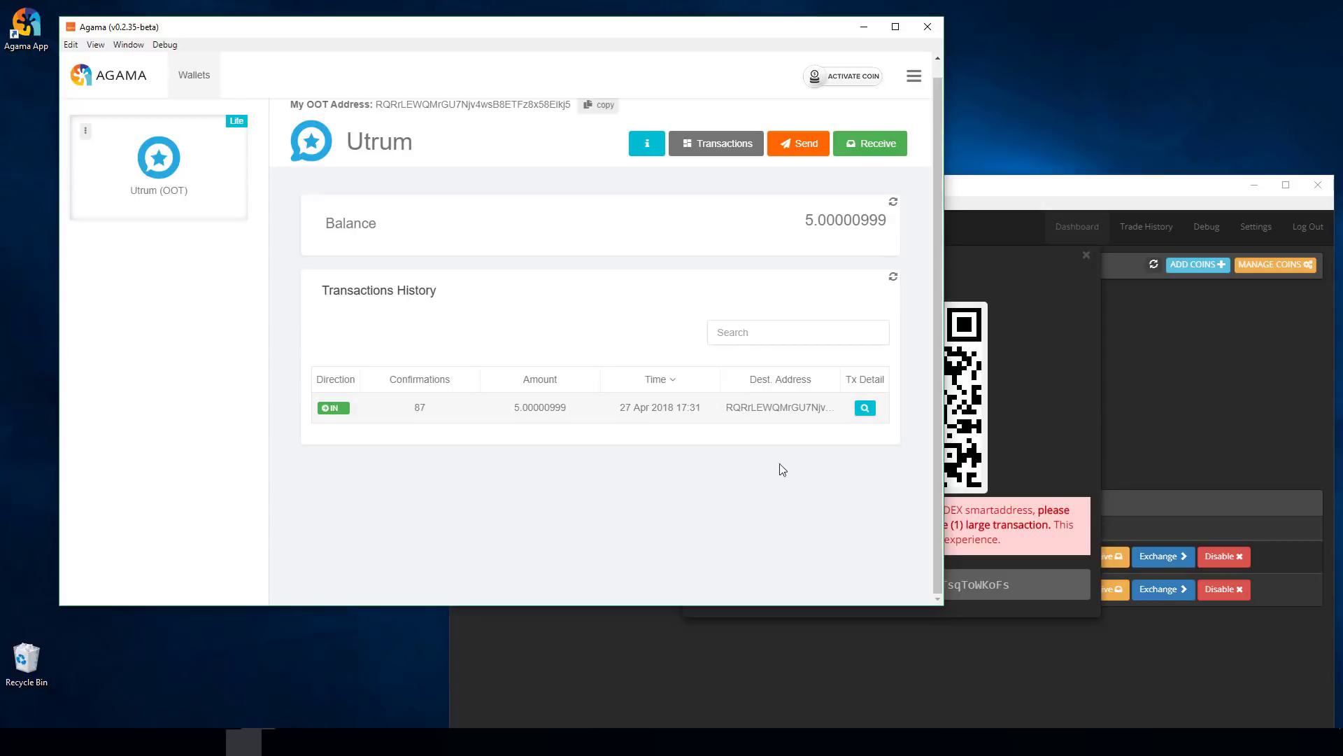
- Reload the Utrum history to show balance 2.99990999 with the two new 28 Apr 2018 entries
left_click(893, 278)
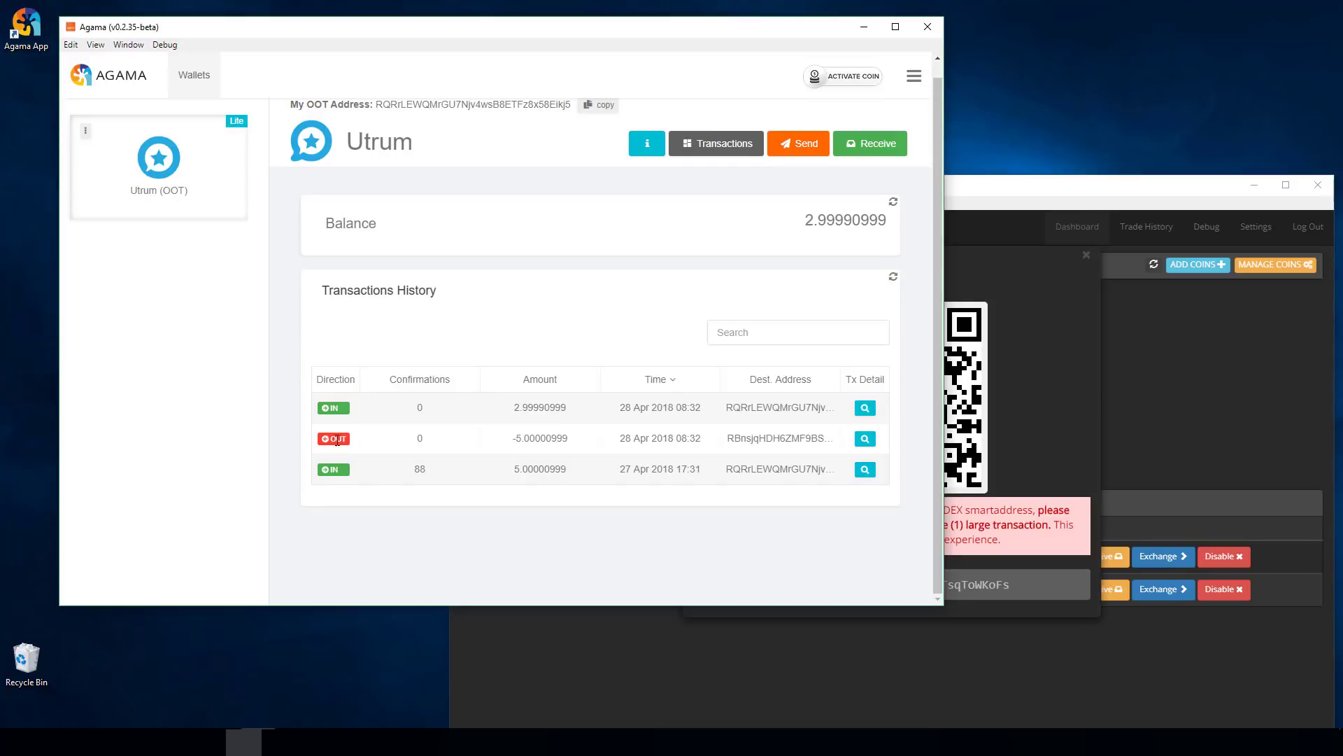
scroll(918, 288, "up", 1)
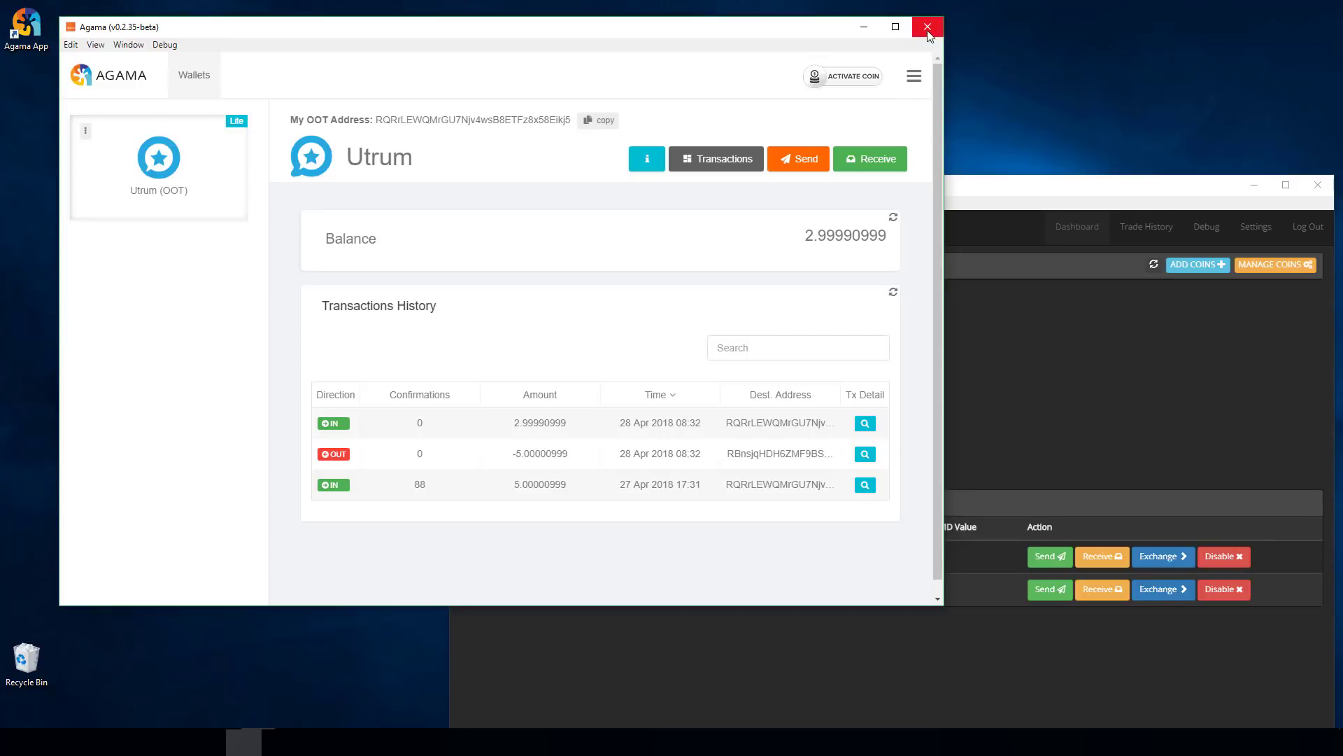
left_click(915, 78)
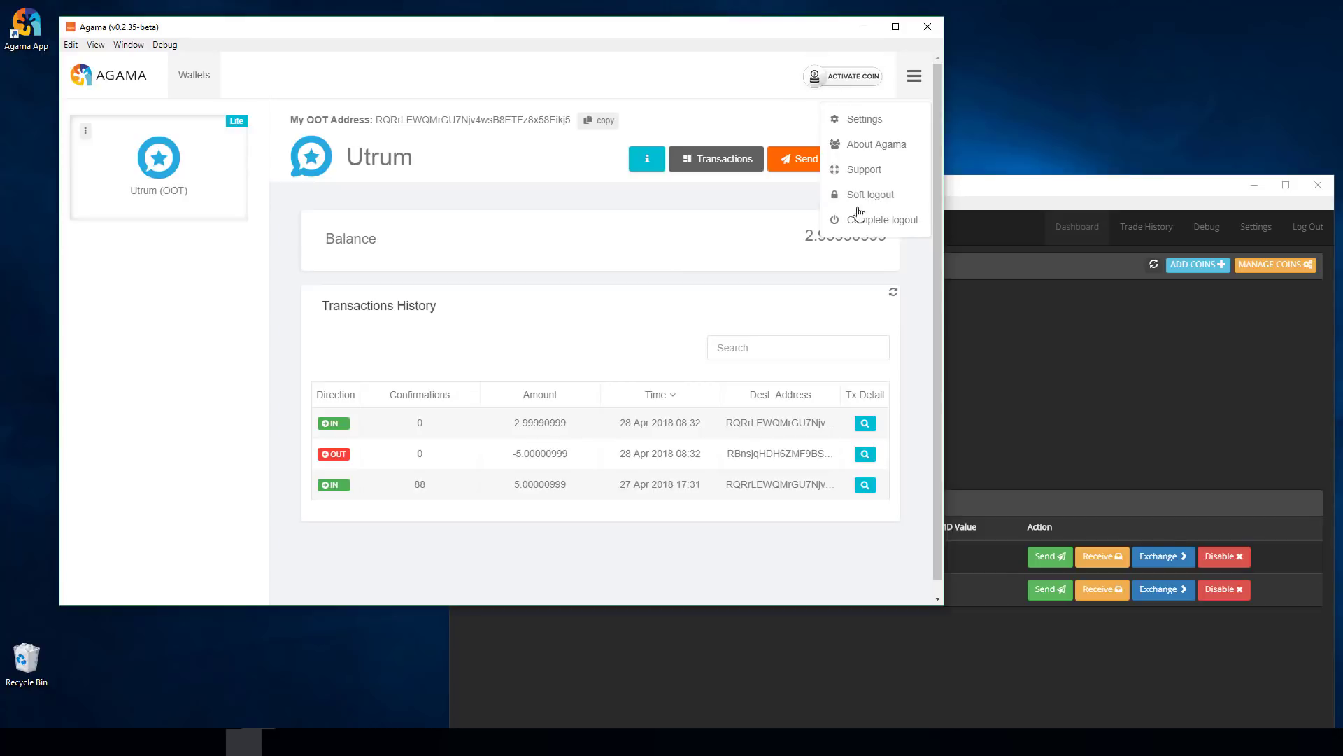
- Soft logout, then sign back in with the TEST2_OOT_Wallet PIN and its password
left_click(885, 200)
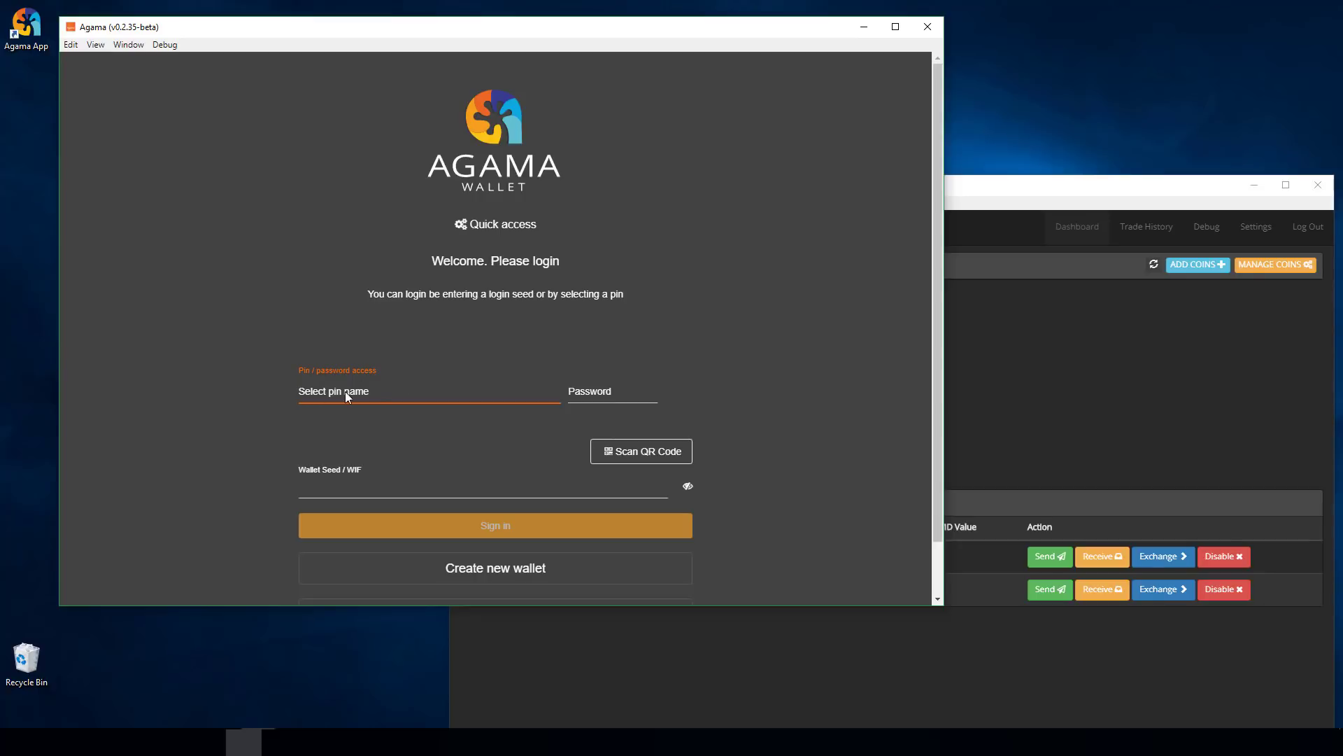
left_click(629, 392)
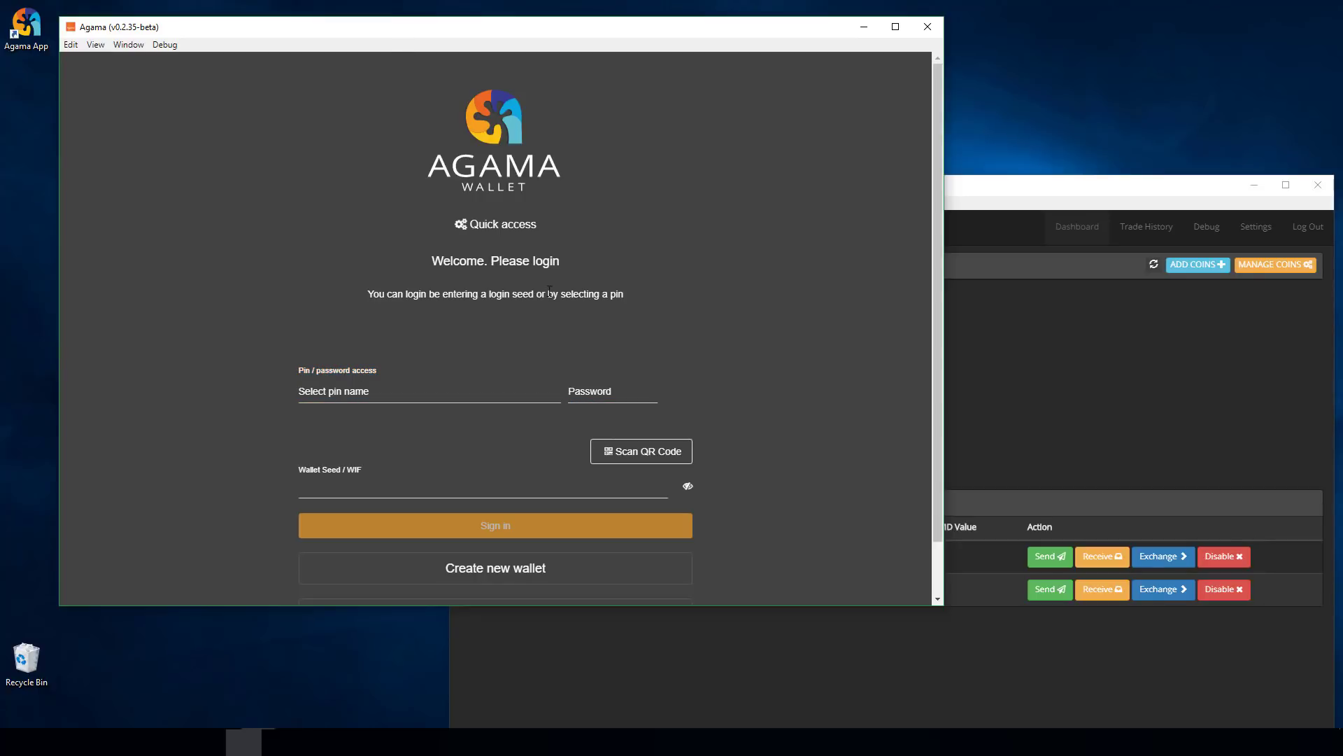
left_click(325, 394)
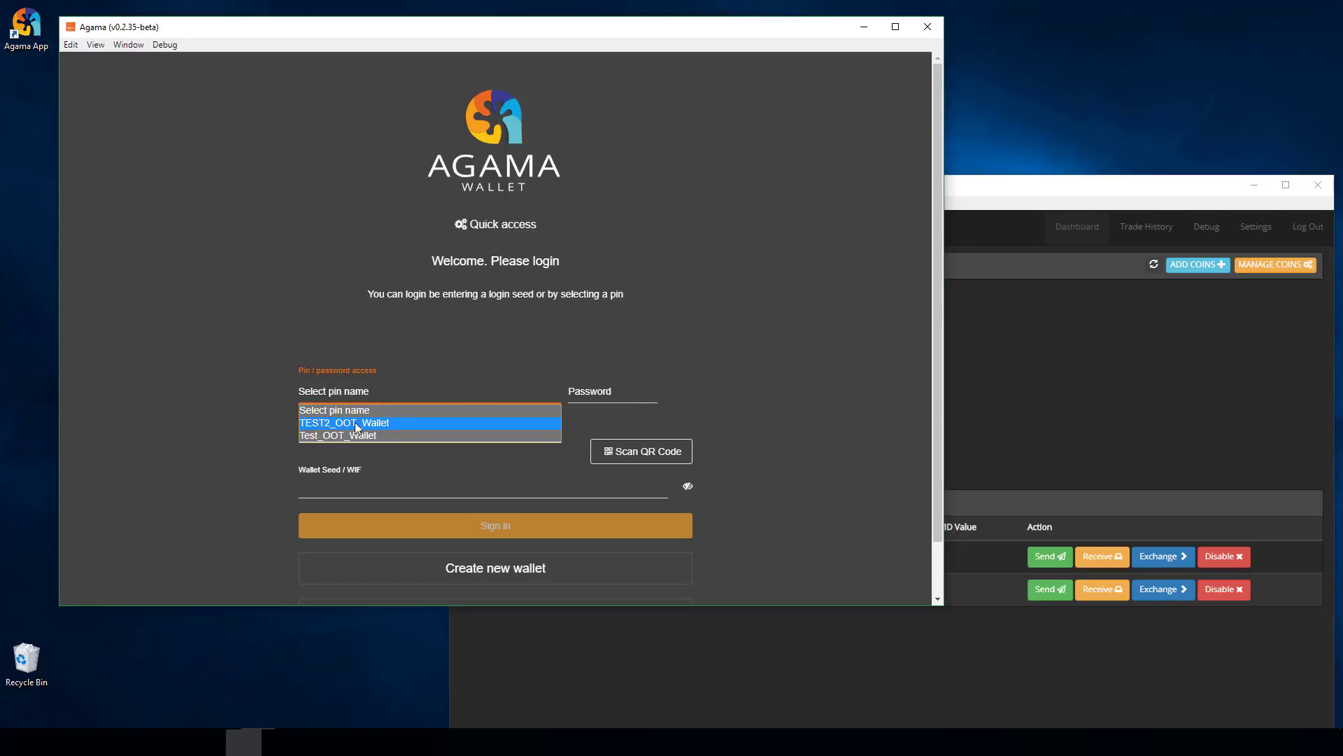
left_click(353, 422)
left_click(607, 393)
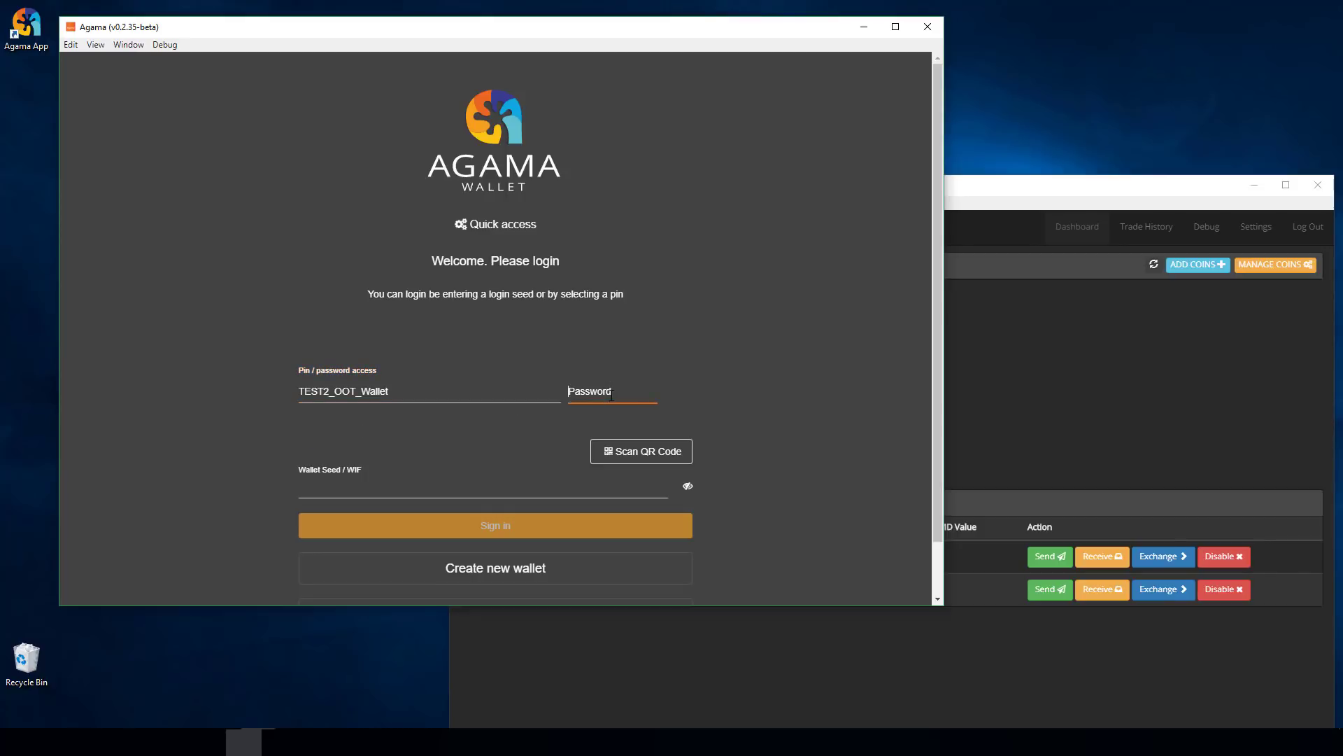
type("1")
key("Return")
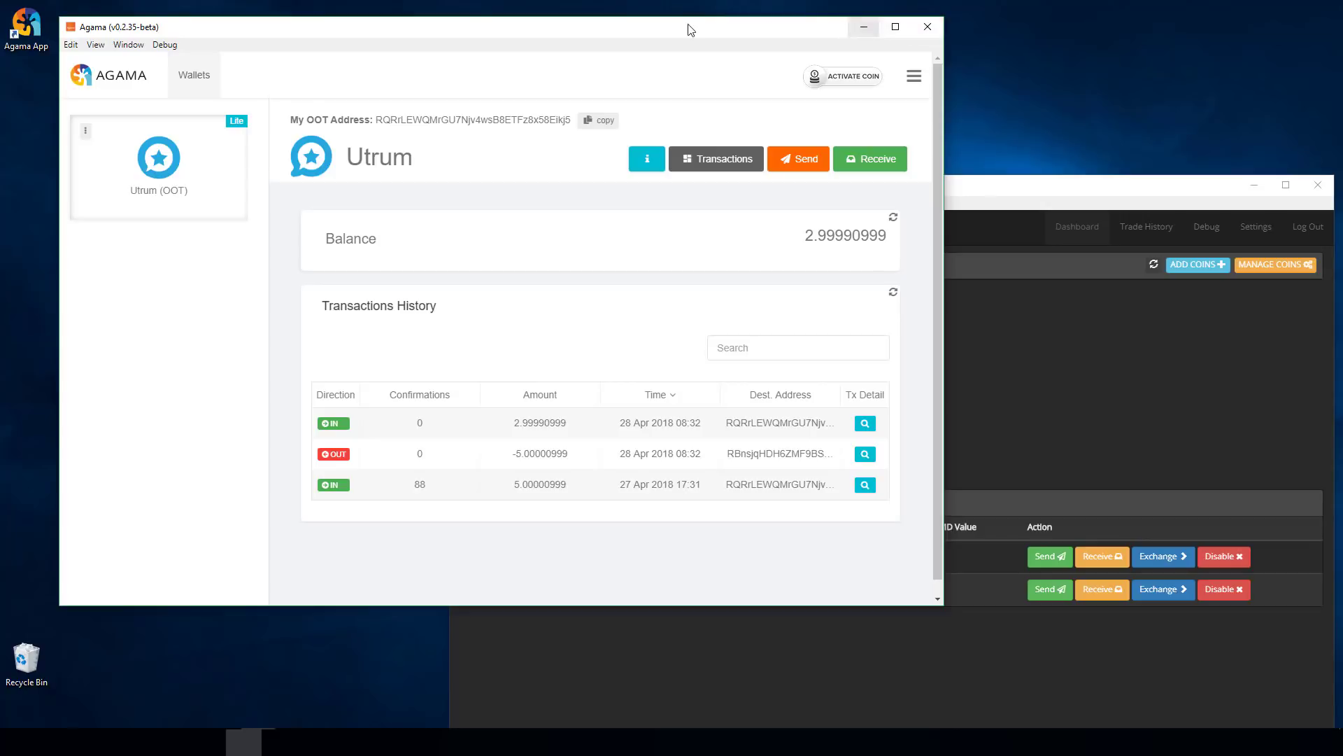
- Restart Agama and activate Utrum (OOT) in Lite (SPV) mode
left_click(928, 27)
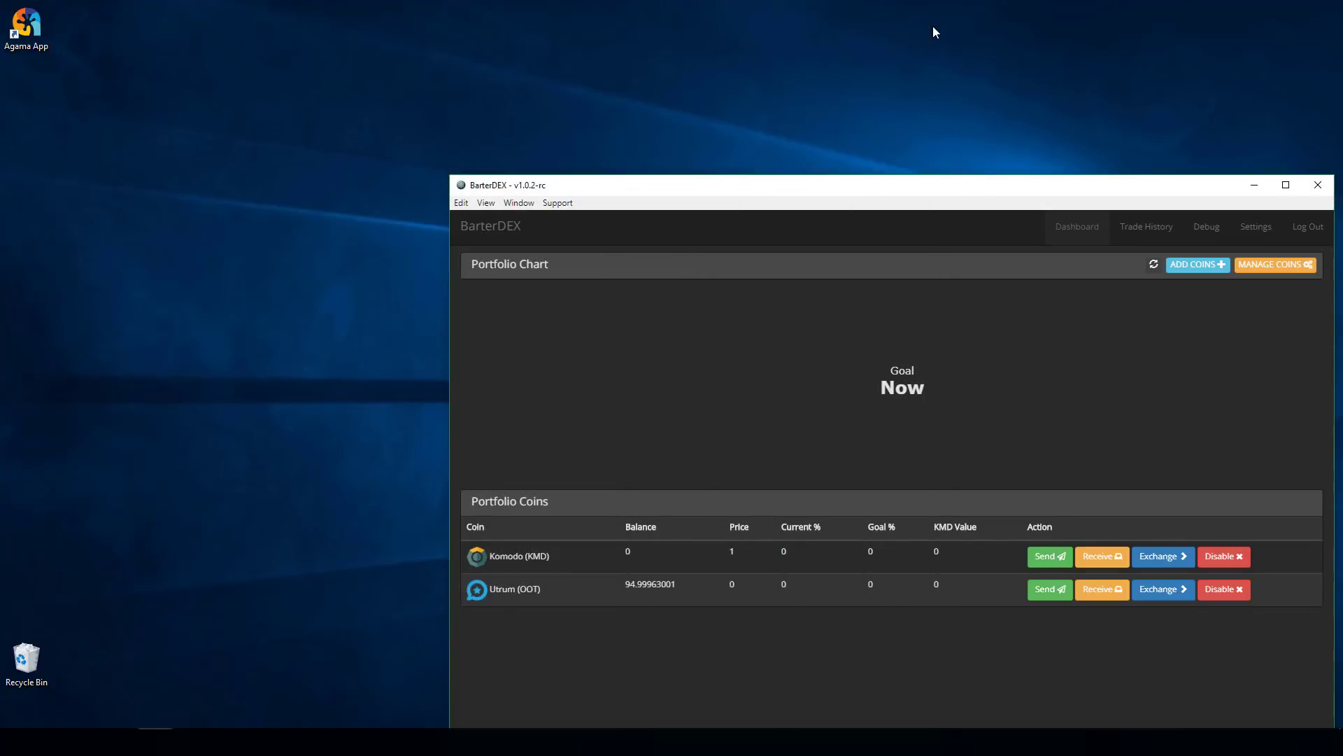
double_click(37, 32)
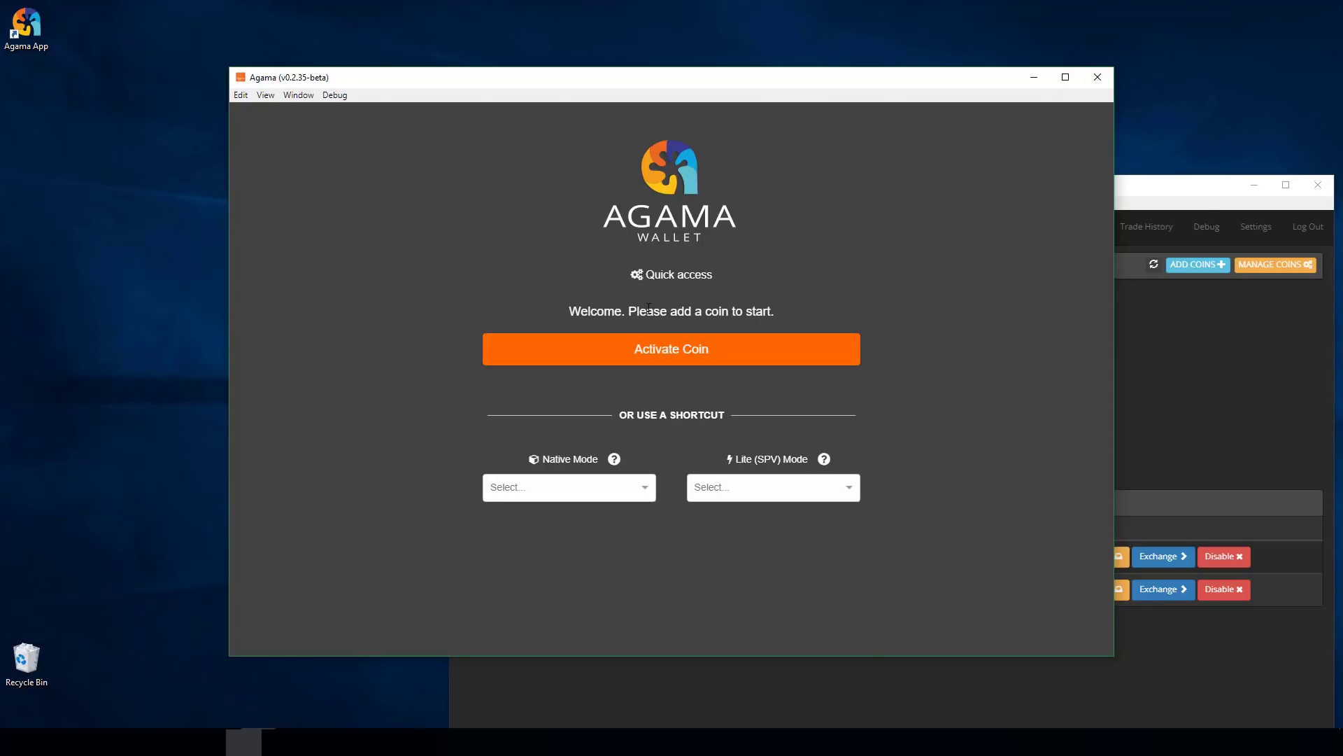
left_click(655, 352)
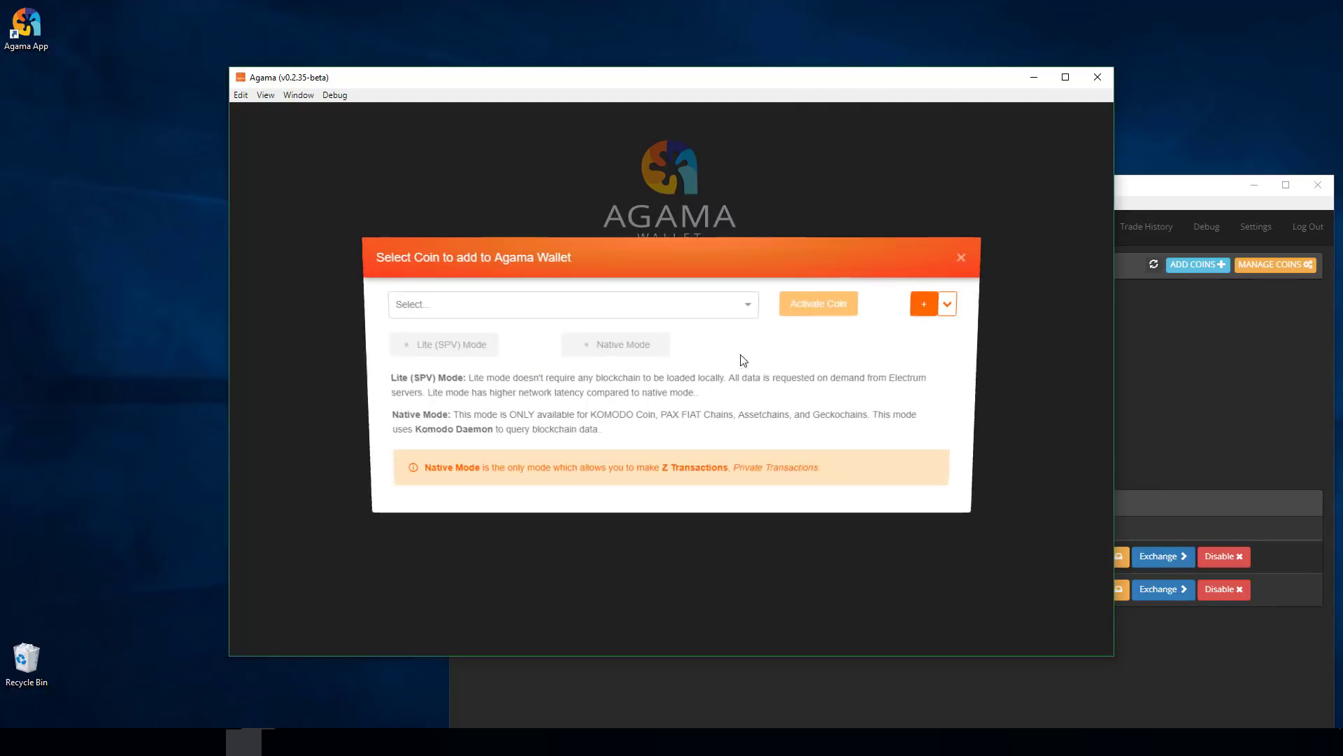
left_click(535, 307)
type("oot")
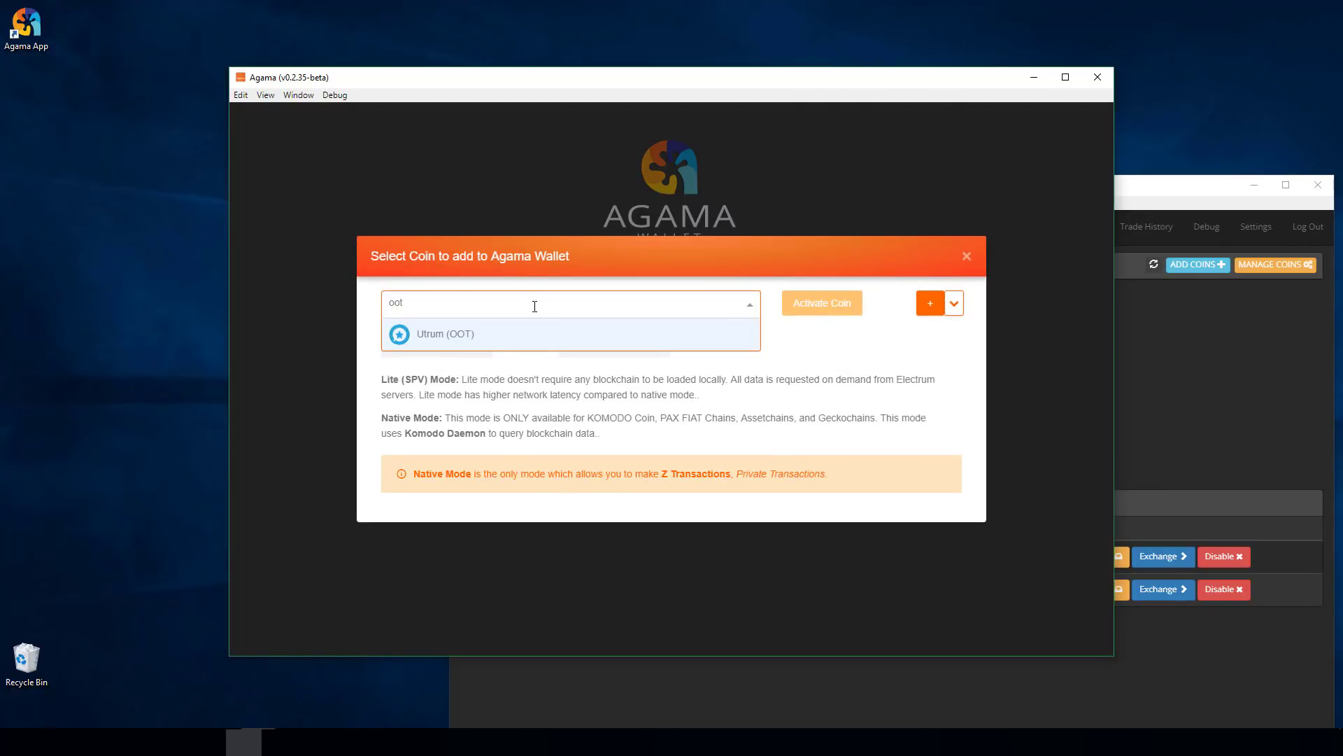
left_click(443, 334)
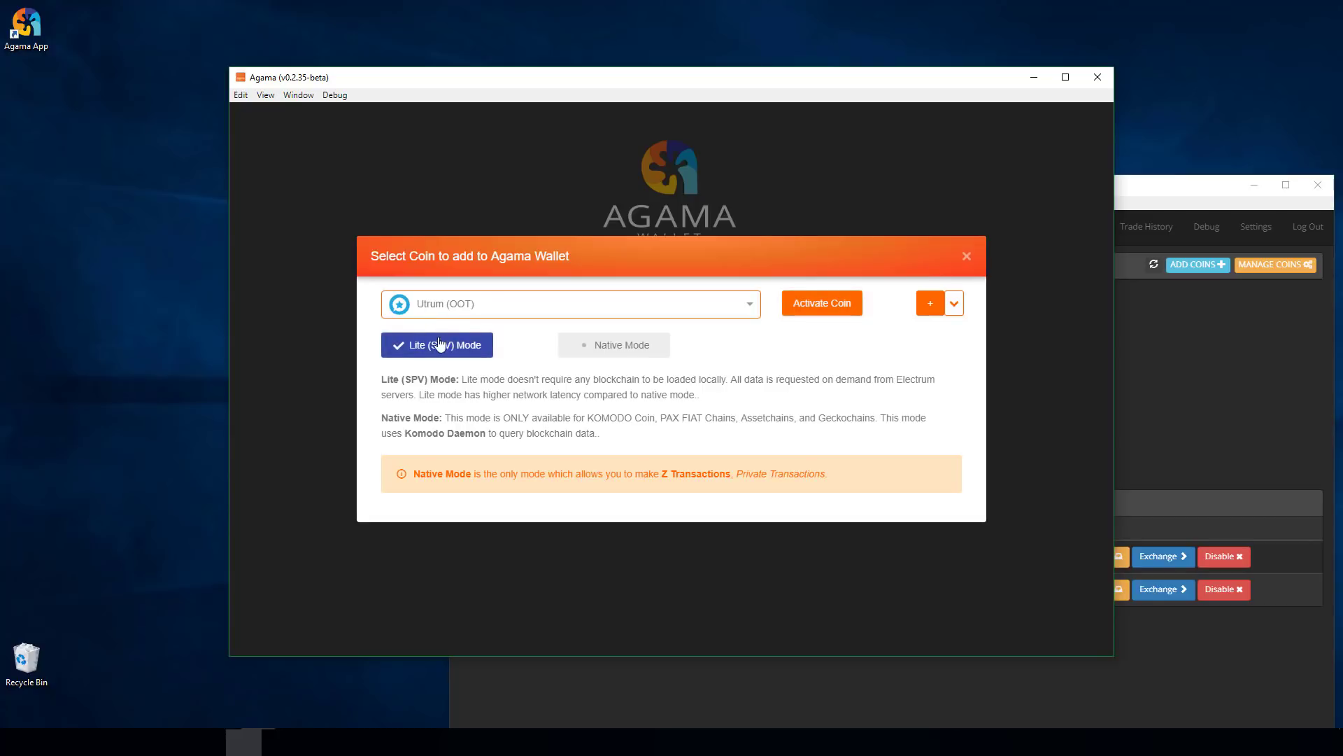
left_click(812, 306)
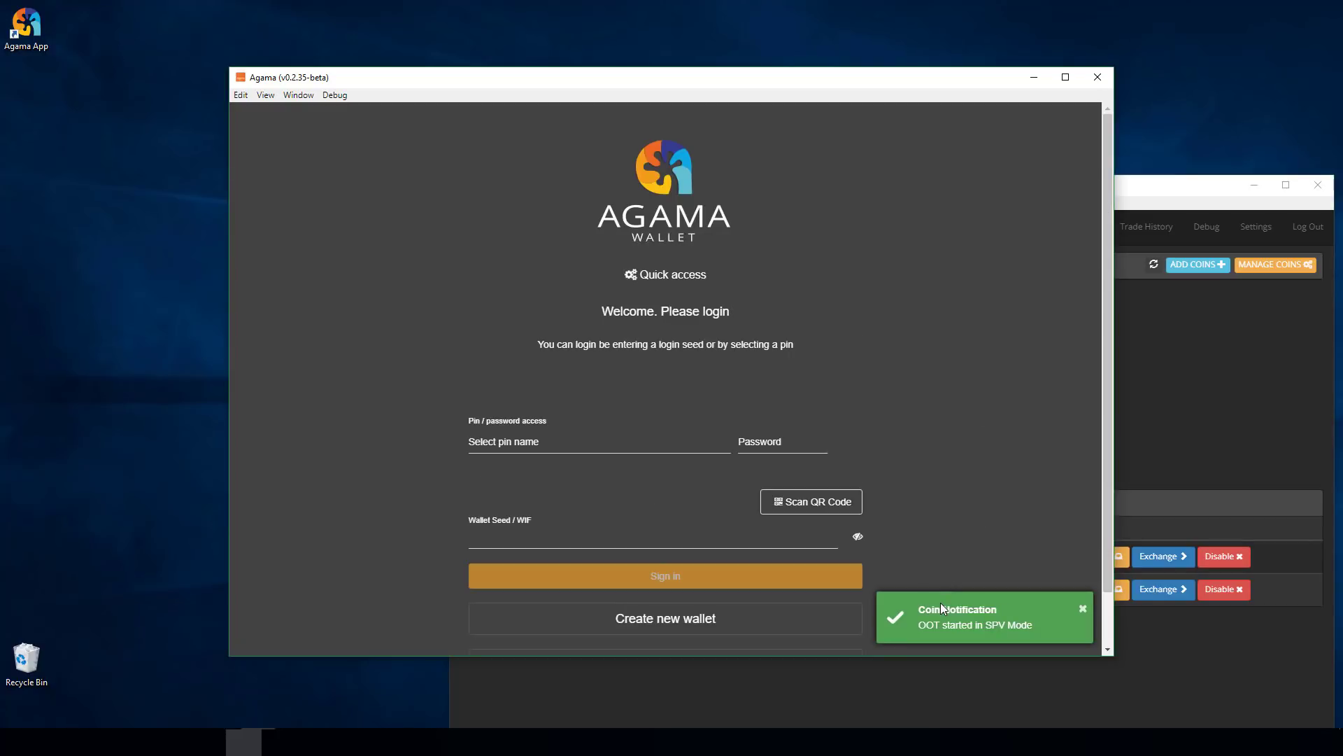
left_click(501, 442)
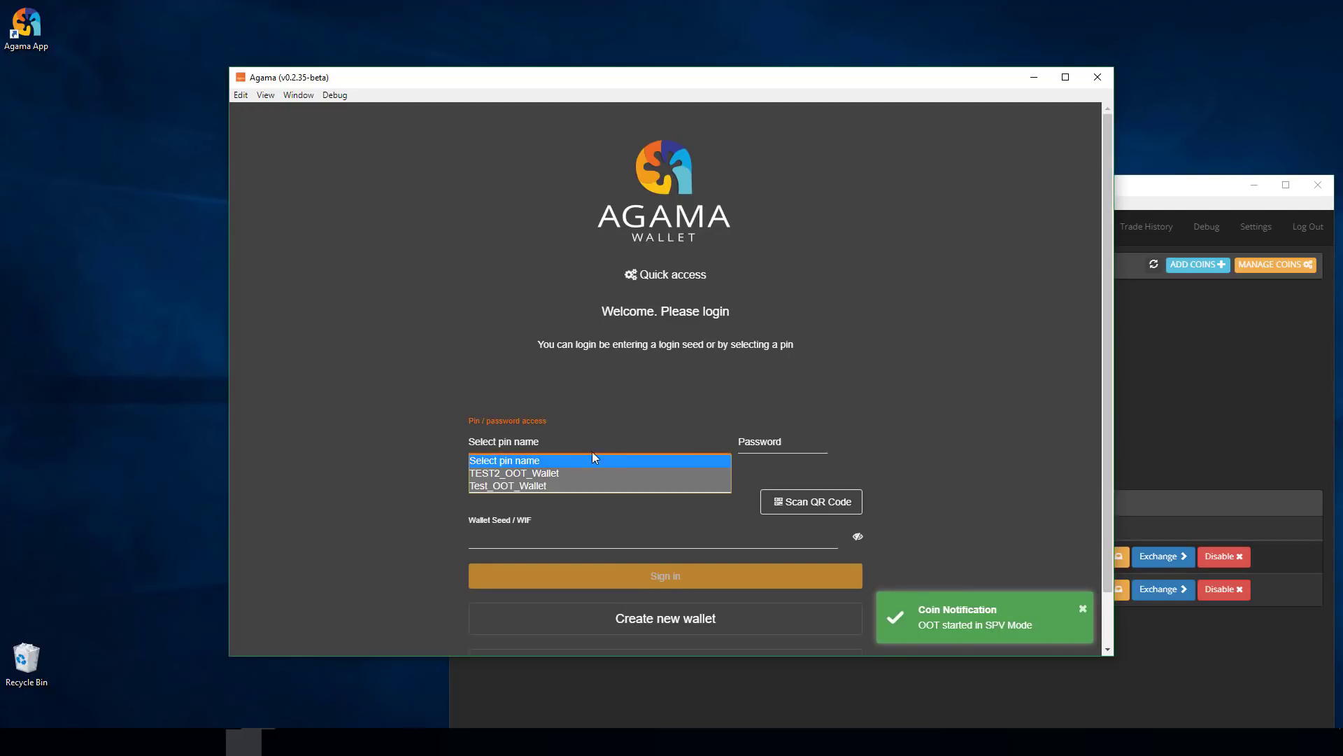
- Log in with the TEST2_OOT_Wallet PIN and its password, then shift the window slightly up-left
left_click(499, 474)
left_click(782, 444)
type("12345678901234")
key("Return")
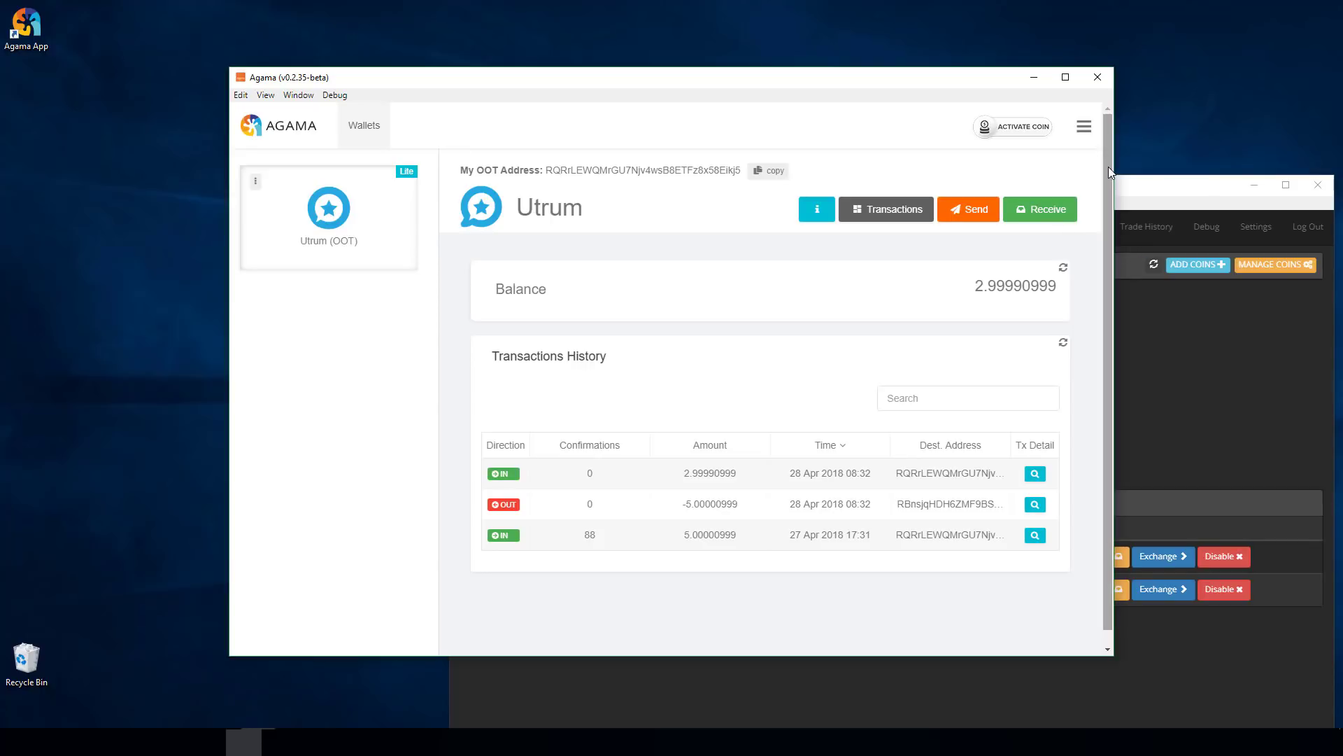
left_click_drag(783, 82, 723, 72)
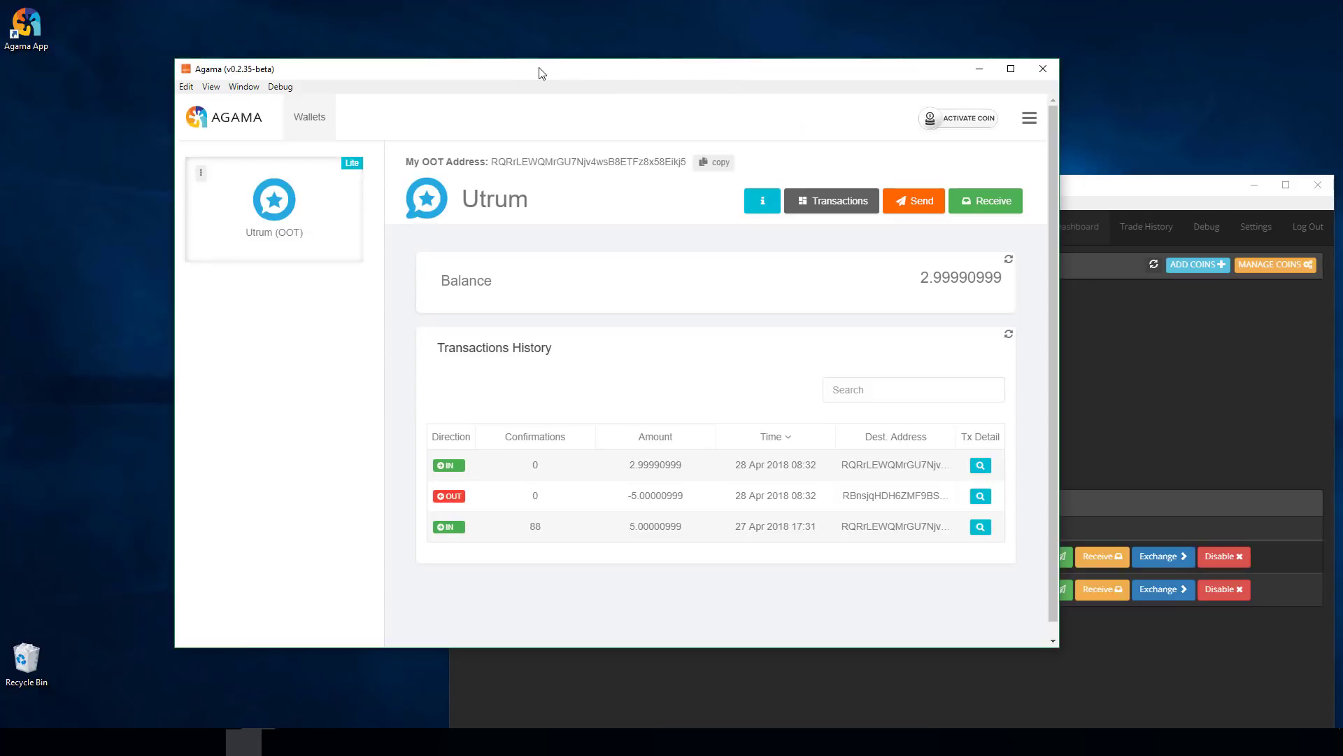